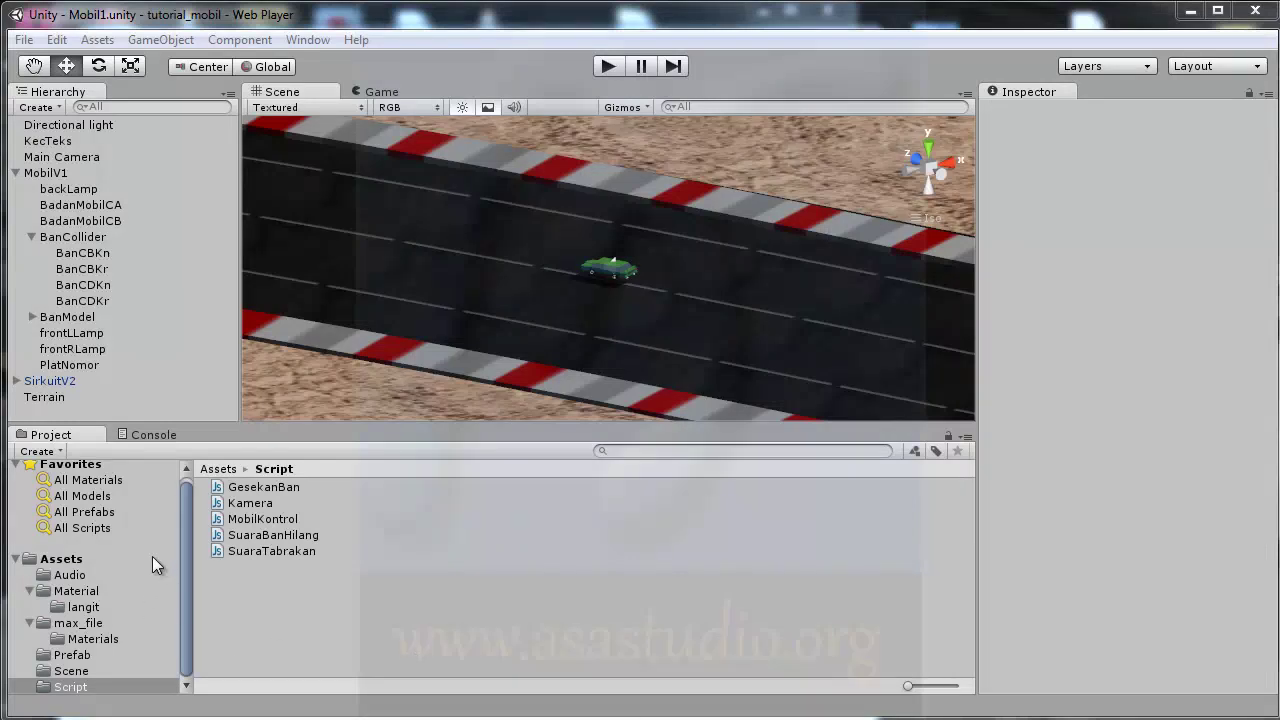
Step: Select the MobilV1 car and scroll its Inspector to review the Mobil Kontrol script (Kec Mak 40)
{"action": "left_click", "coordinate": [186, 556]}
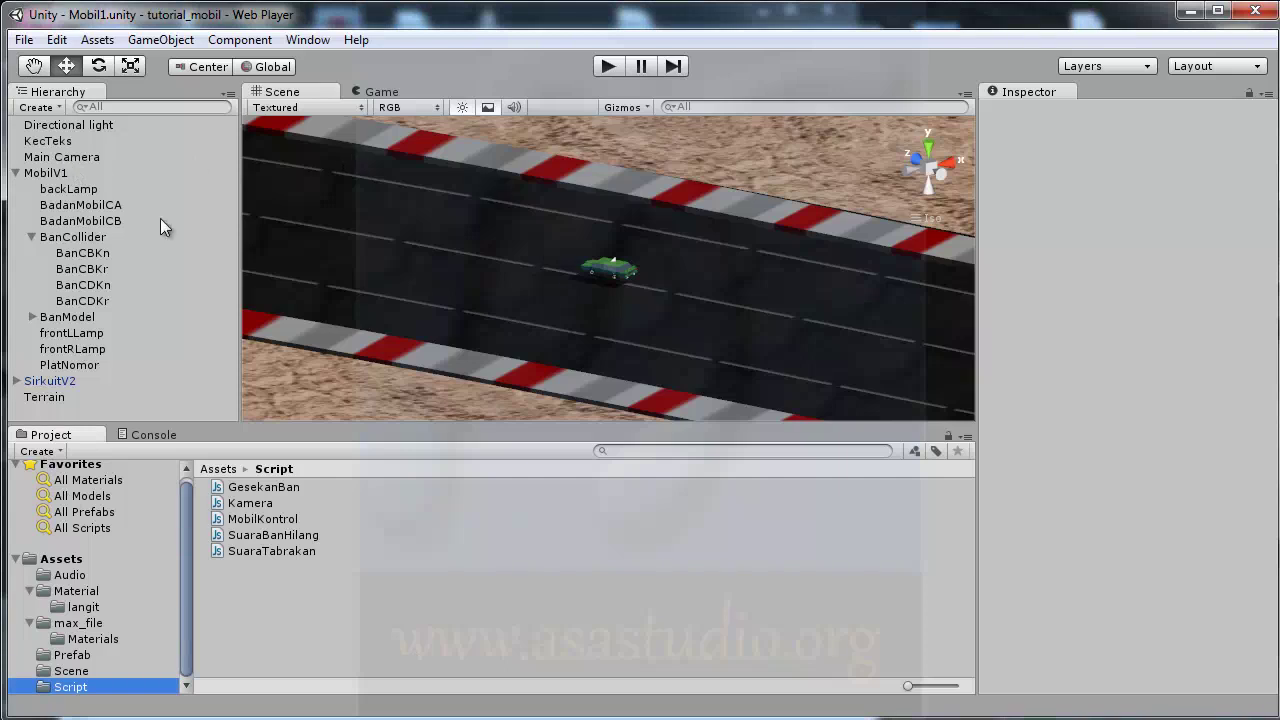
{"action": "left_click", "coordinate": [46, 173]}
{"action": "left_click", "coordinate": [16, 173]}
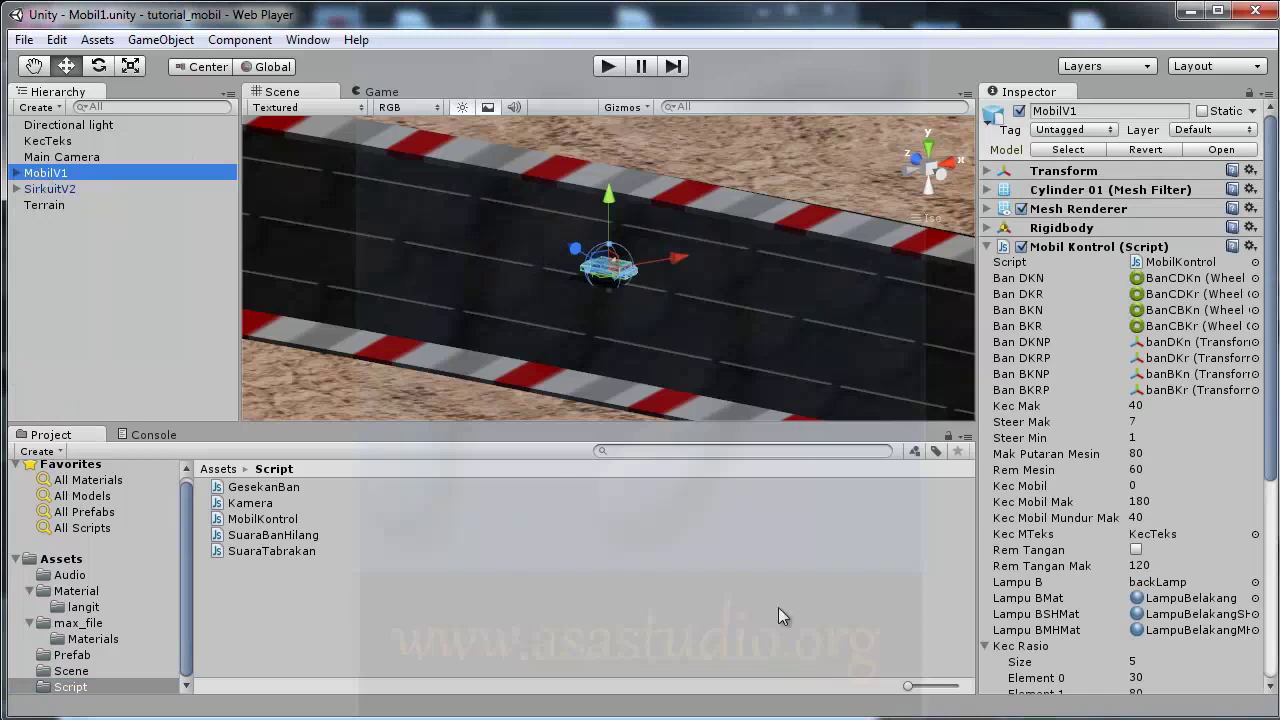
{"action": "left_click_drag", "start_coordinate": [1270, 462], "coordinate": [1275, 511]}
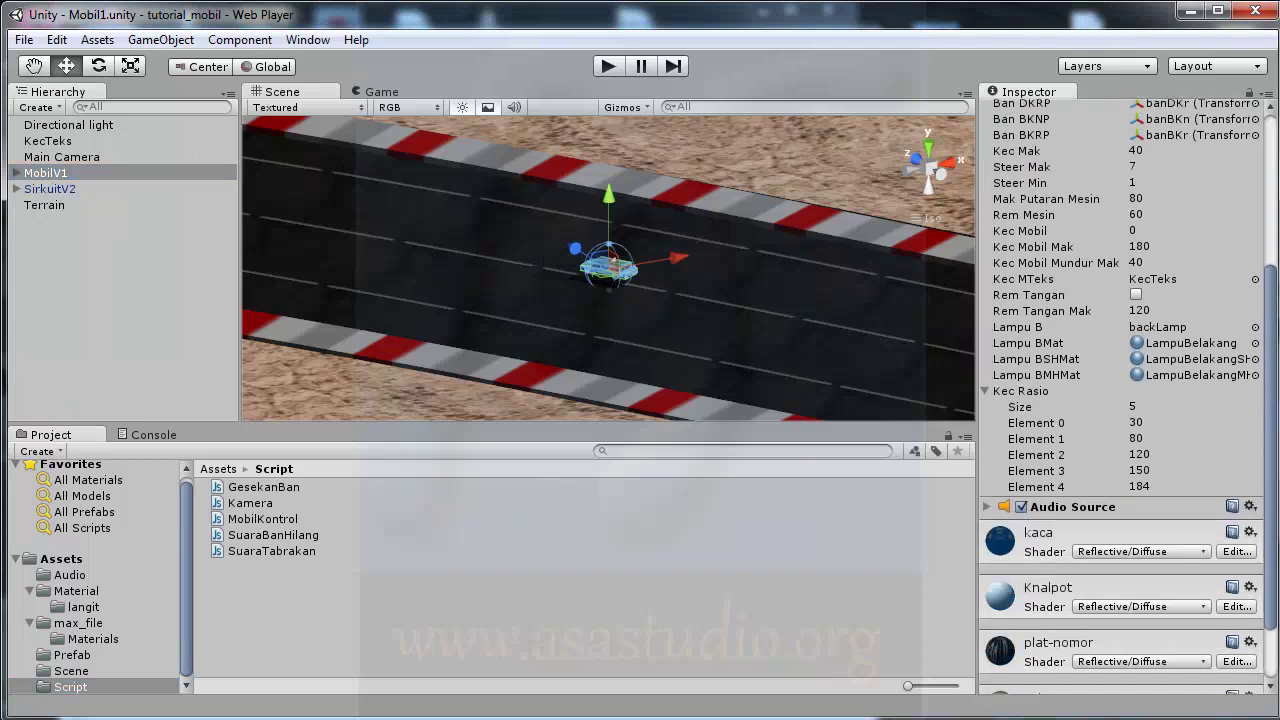
{"action": "scroll", "coordinate": [1275, 511], "scroll_direction": "up", "scroll_amount": 3}
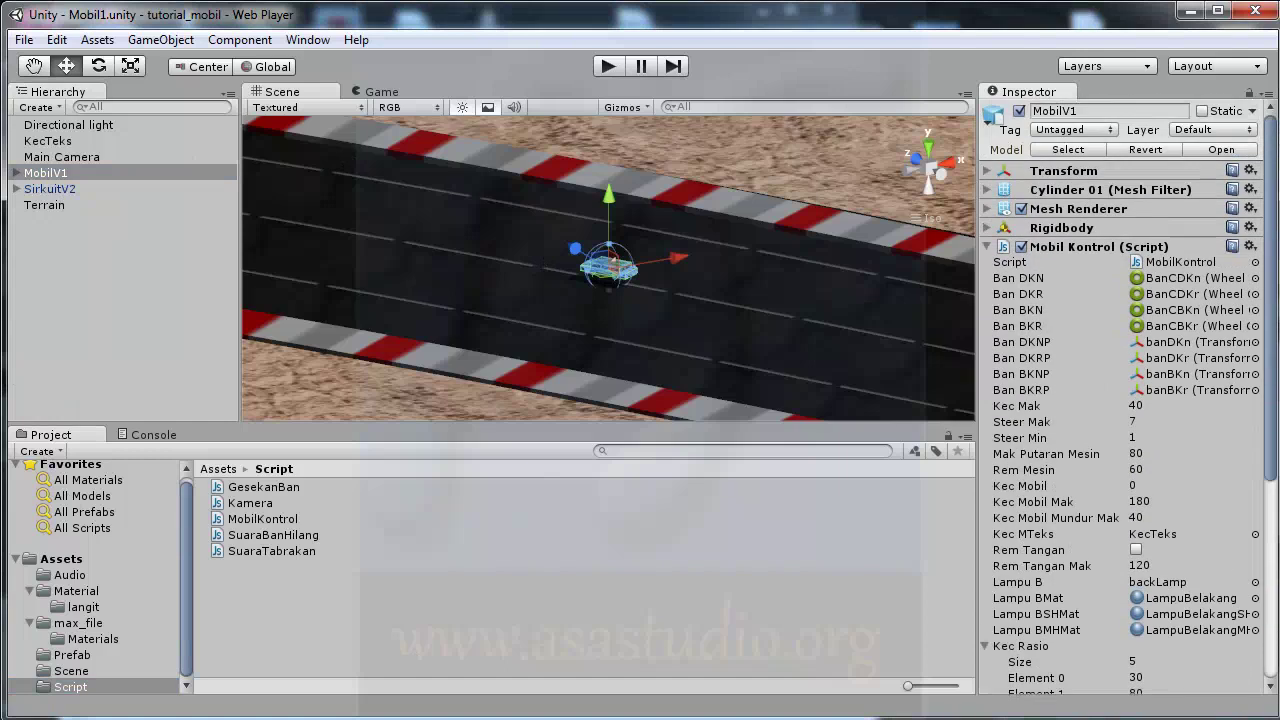
{"action": "left_click", "coordinate": [40, 174]}
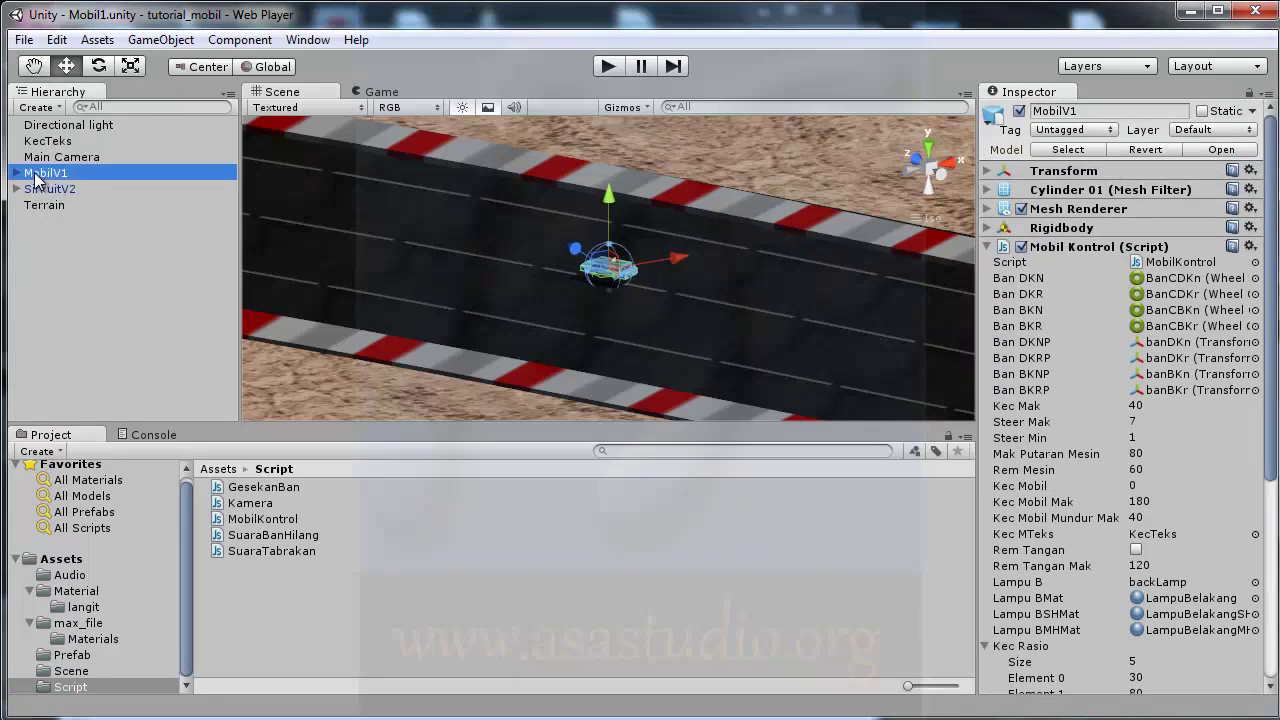
{"action": "left_click", "coordinate": [158, 40]}
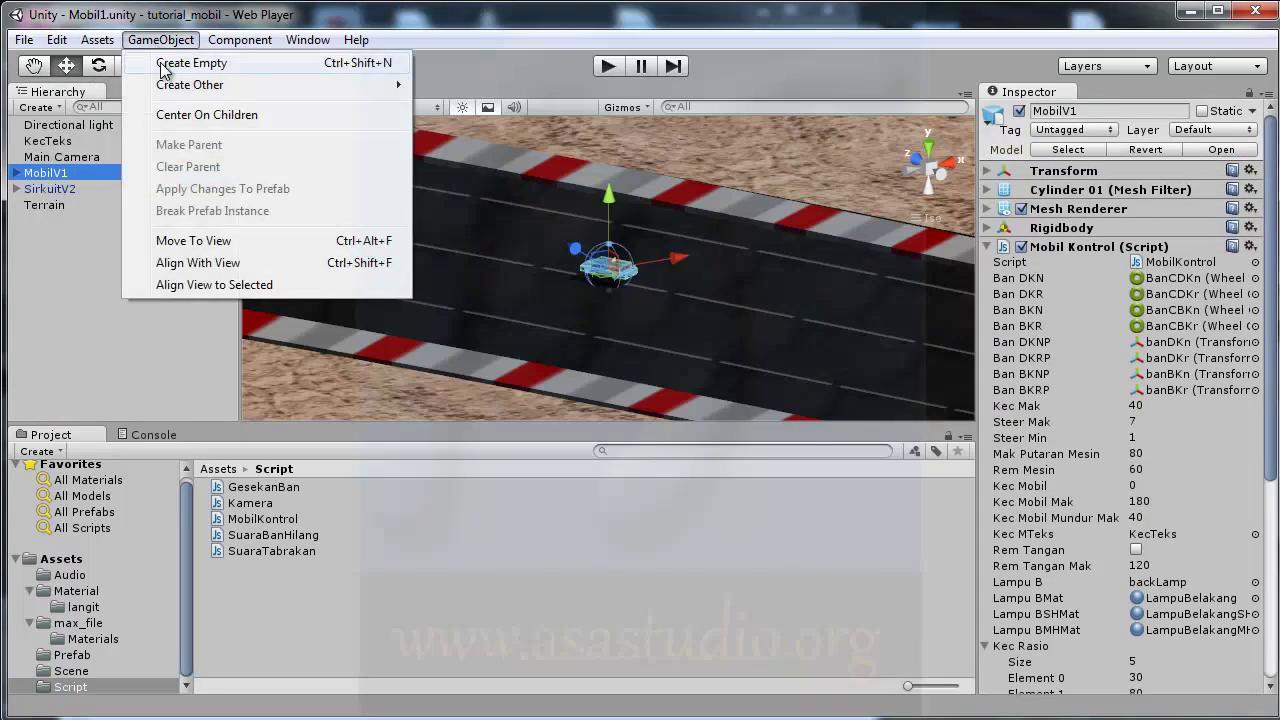
Step: Create an empty GameObject and frame it in the Scene view
{"action": "left_click", "coordinate": [168, 62]}
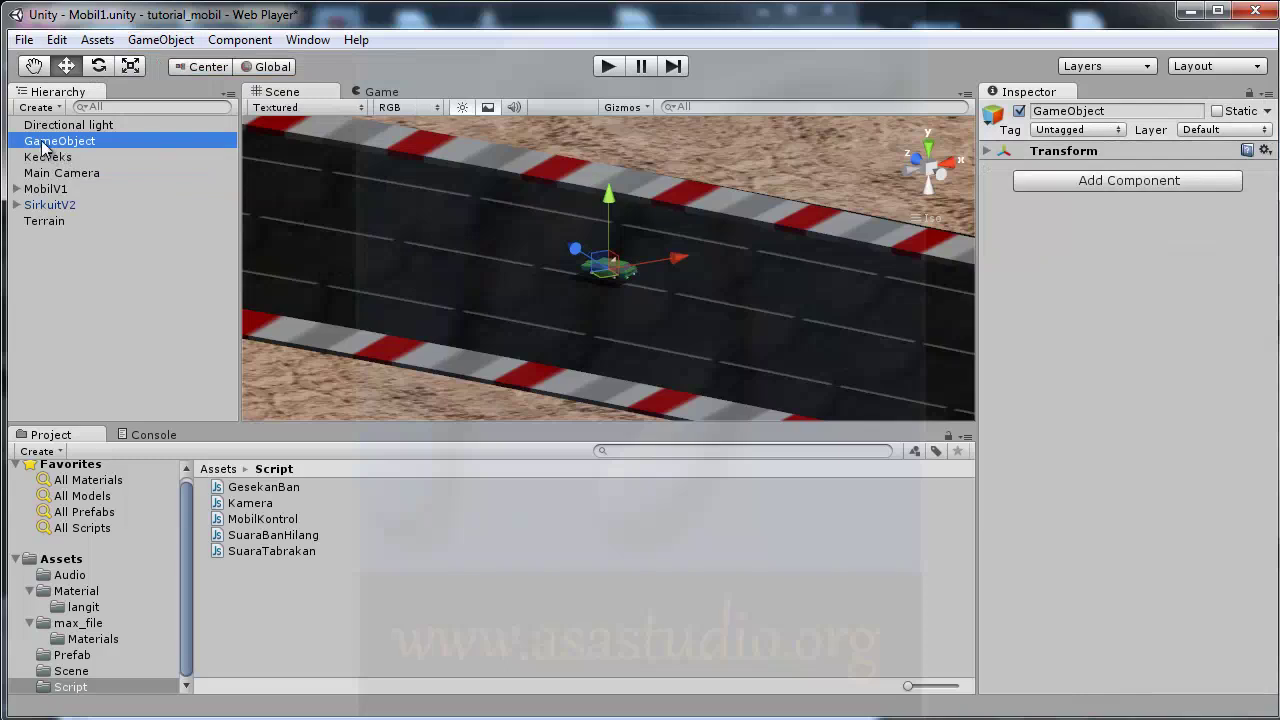
{"action": "left_click", "coordinate": [1063, 150]}
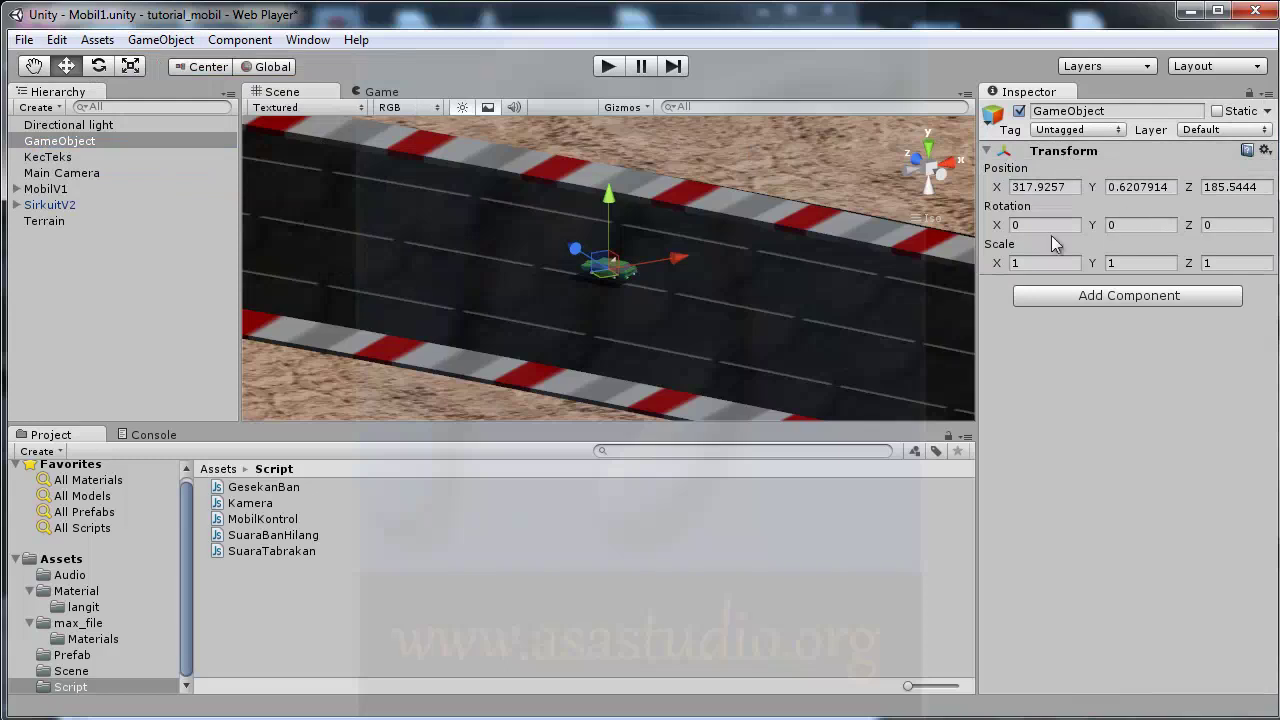
{"action": "key", "text": "f"}
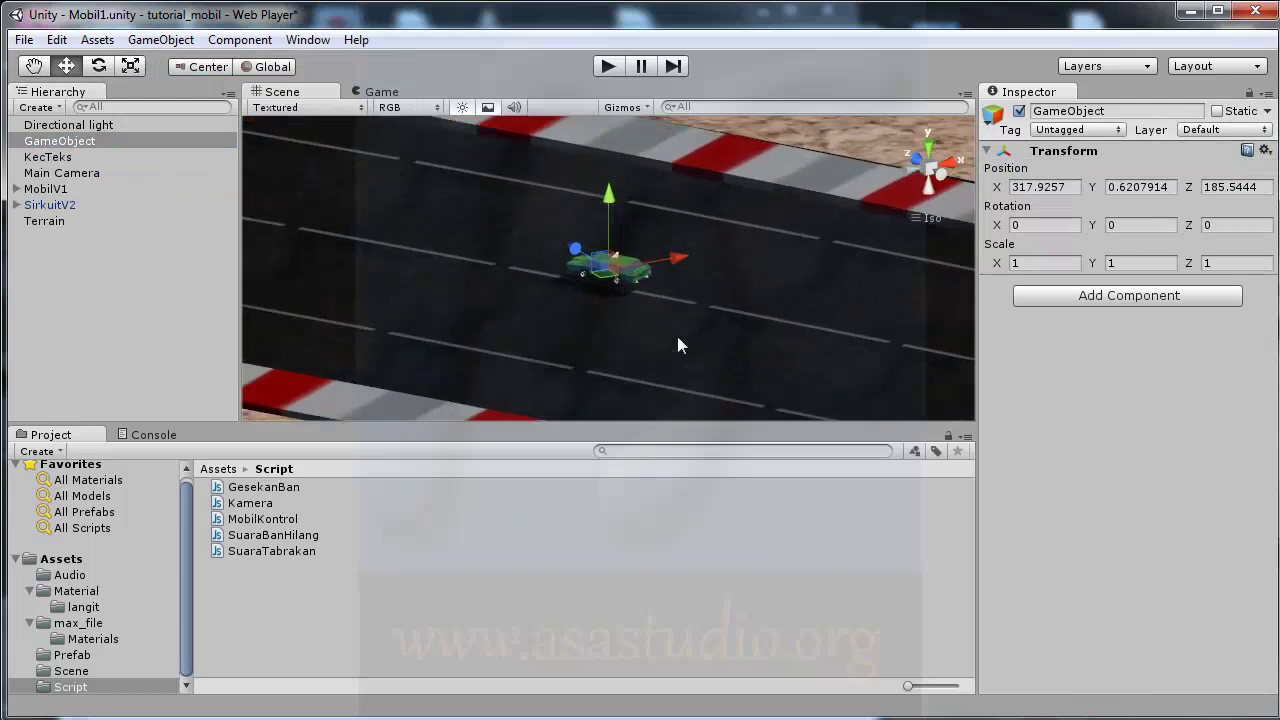
{"action": "scroll", "coordinate": [677, 336], "scroll_direction": "up", "scroll_amount": 1}
{"action": "scroll", "coordinate": [677, 334], "scroll_direction": "up", "scroll_amount": 1}
{"action": "scroll", "coordinate": [677, 334], "scroll_direction": "up", "scroll_amount": 1}
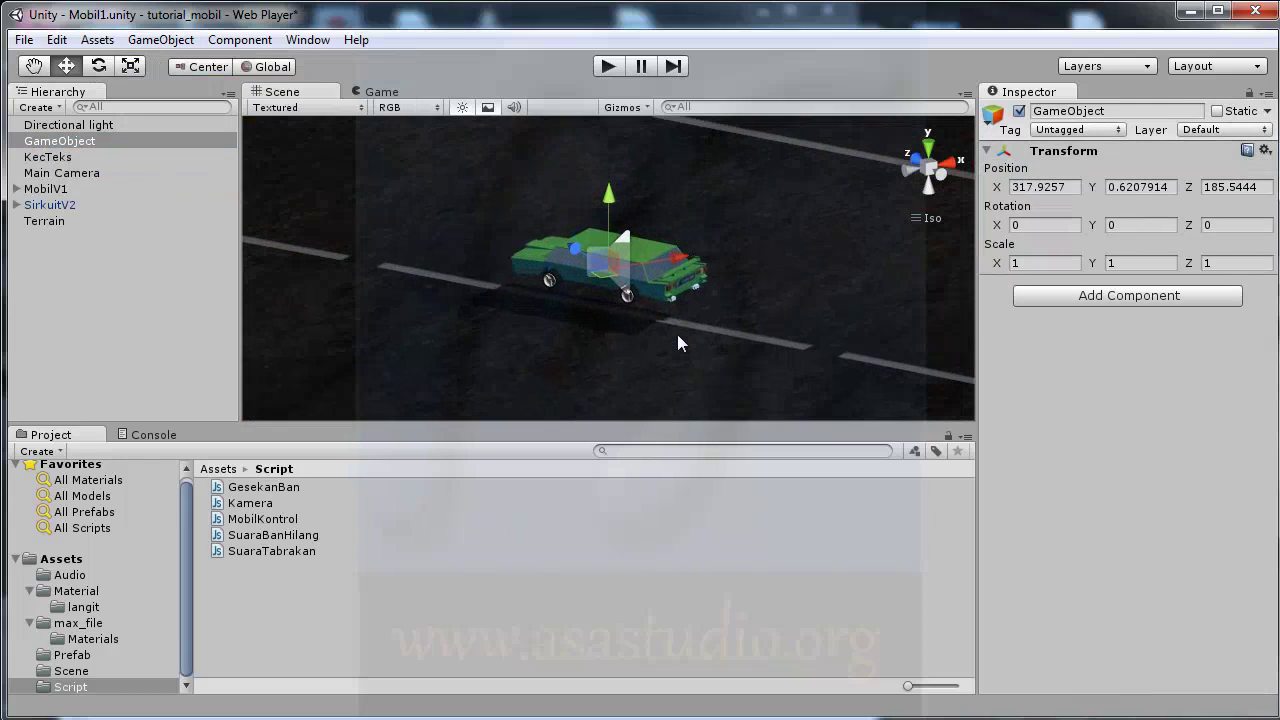
Step: Switch to Top view and set the MobilV1 car's Y rotation to 0
{"action": "left_click", "coordinate": [929, 150]}
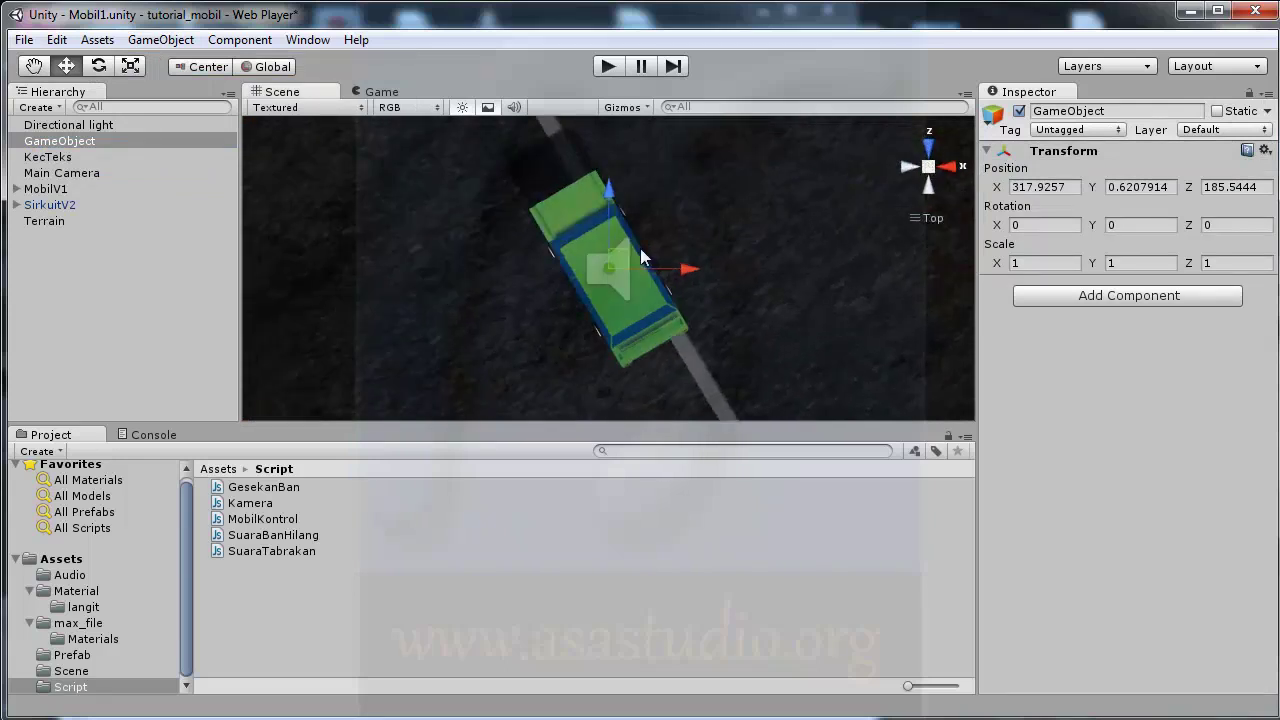
{"action": "left_click", "coordinate": [36, 196]}
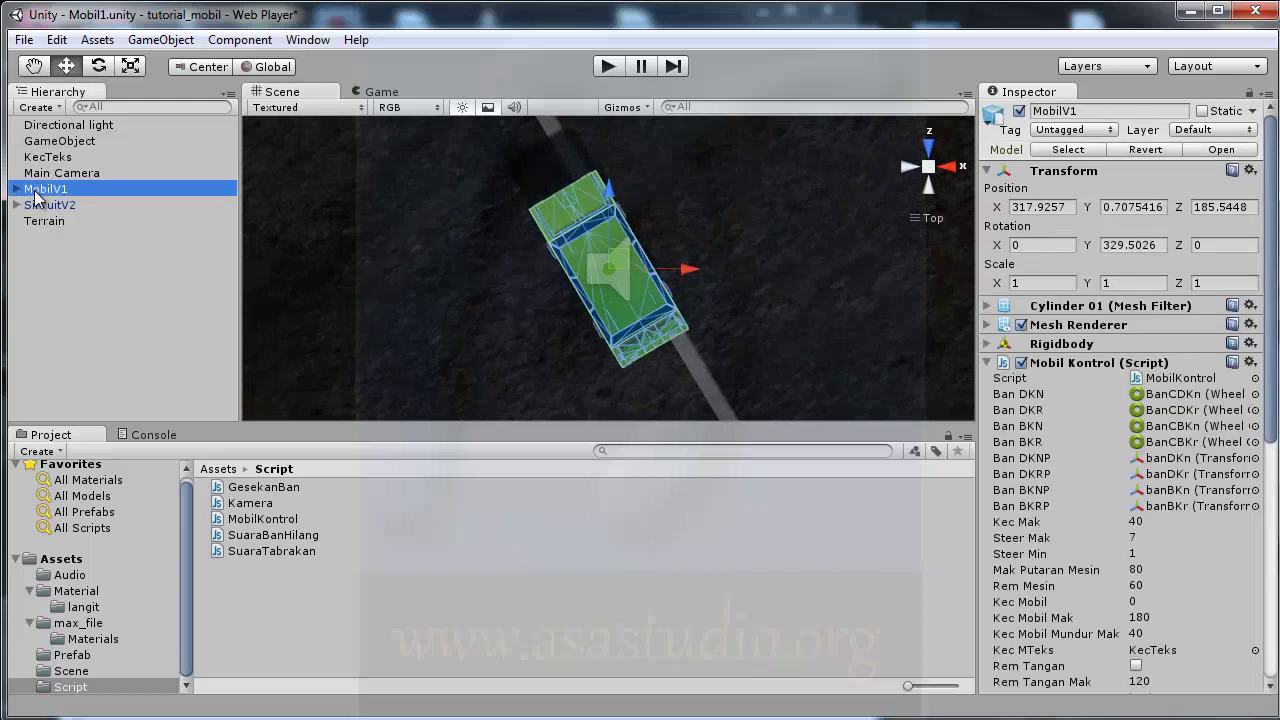
{"action": "left_click", "coordinate": [1159, 247]}
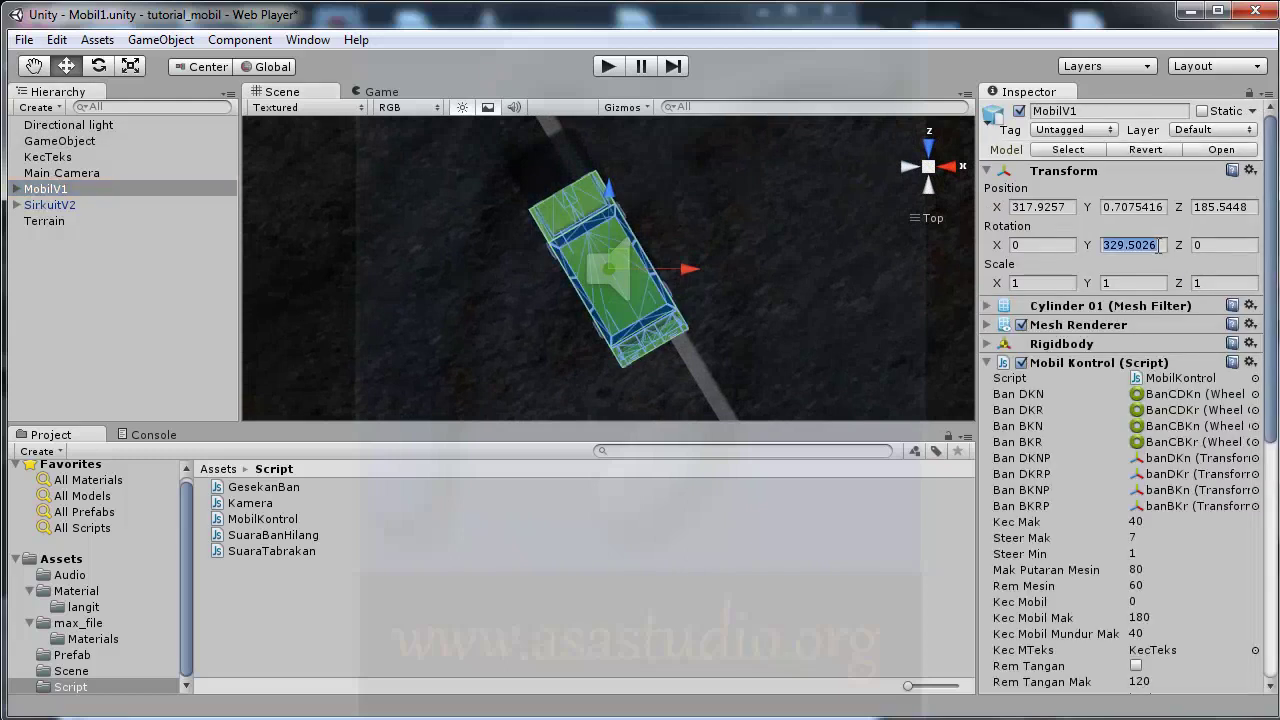
{"action": "type", "text": "0"}
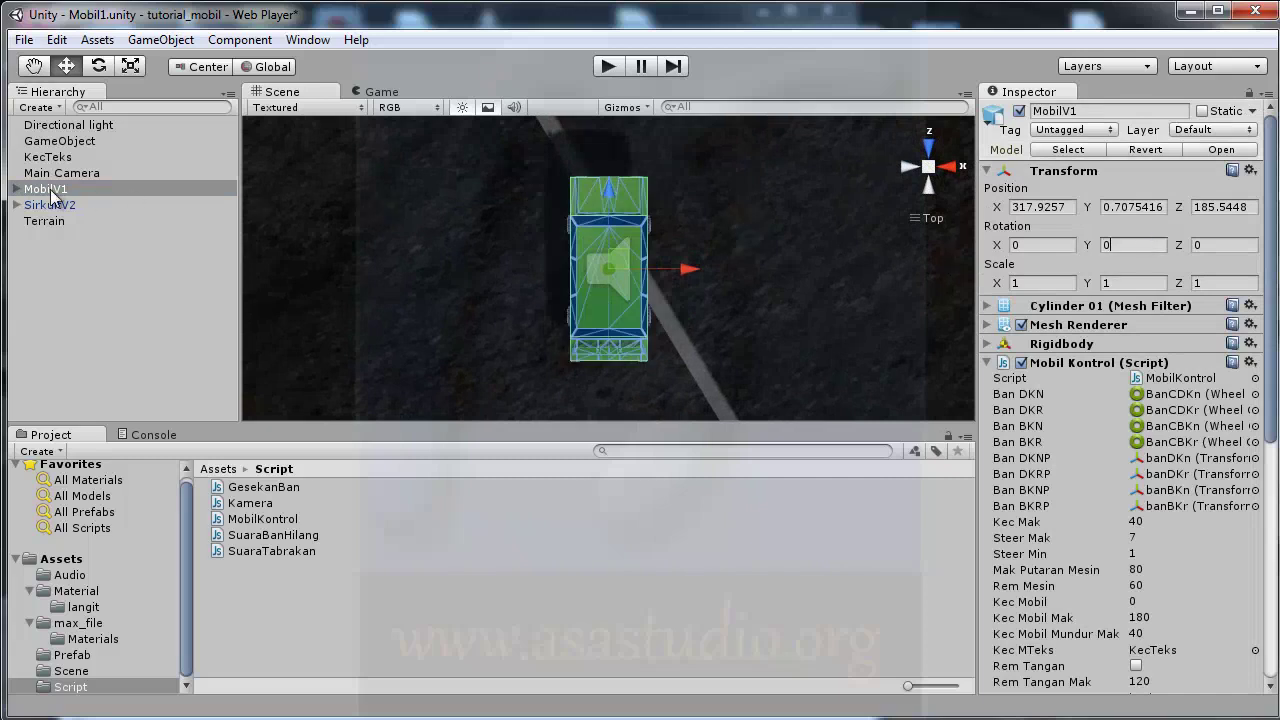
Step: Drag the empty GameObject back along Z to the car's rear (Z 184.3225) and check it from the side
{"action": "left_click", "coordinate": [52, 145]}
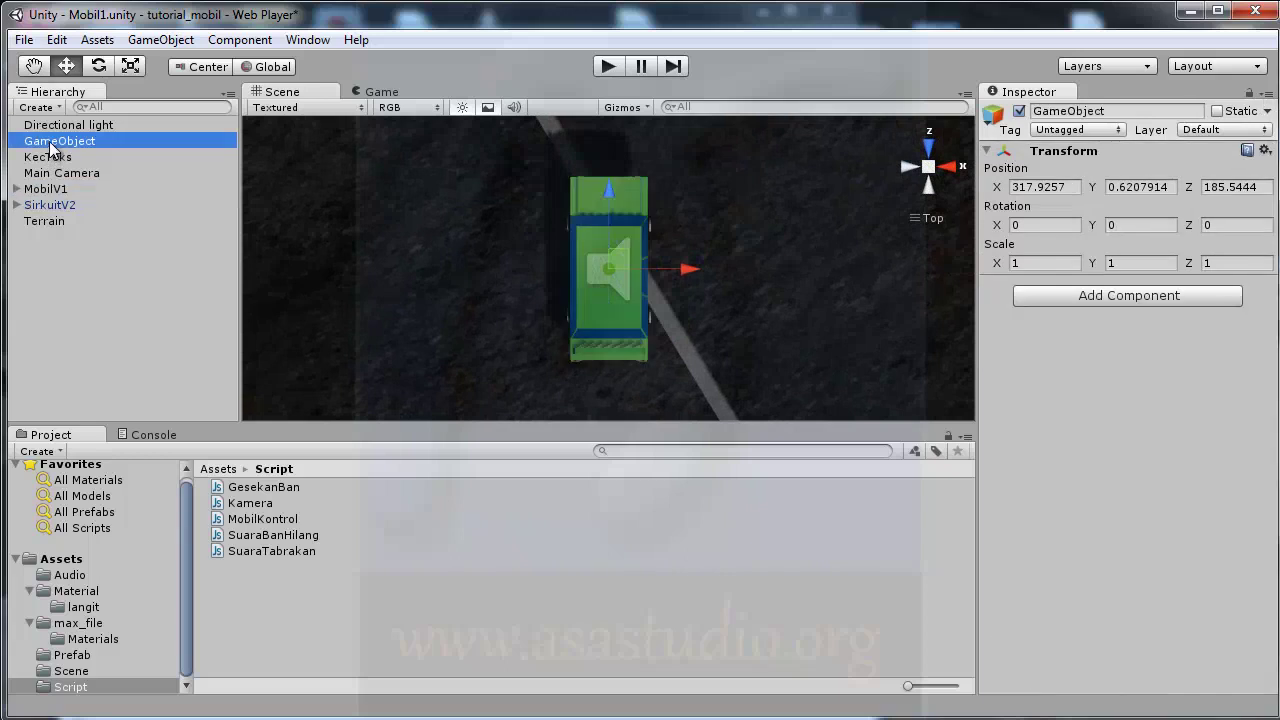
{"action": "left_click_drag", "start_coordinate": [611, 197], "coordinate": [603, 299]}
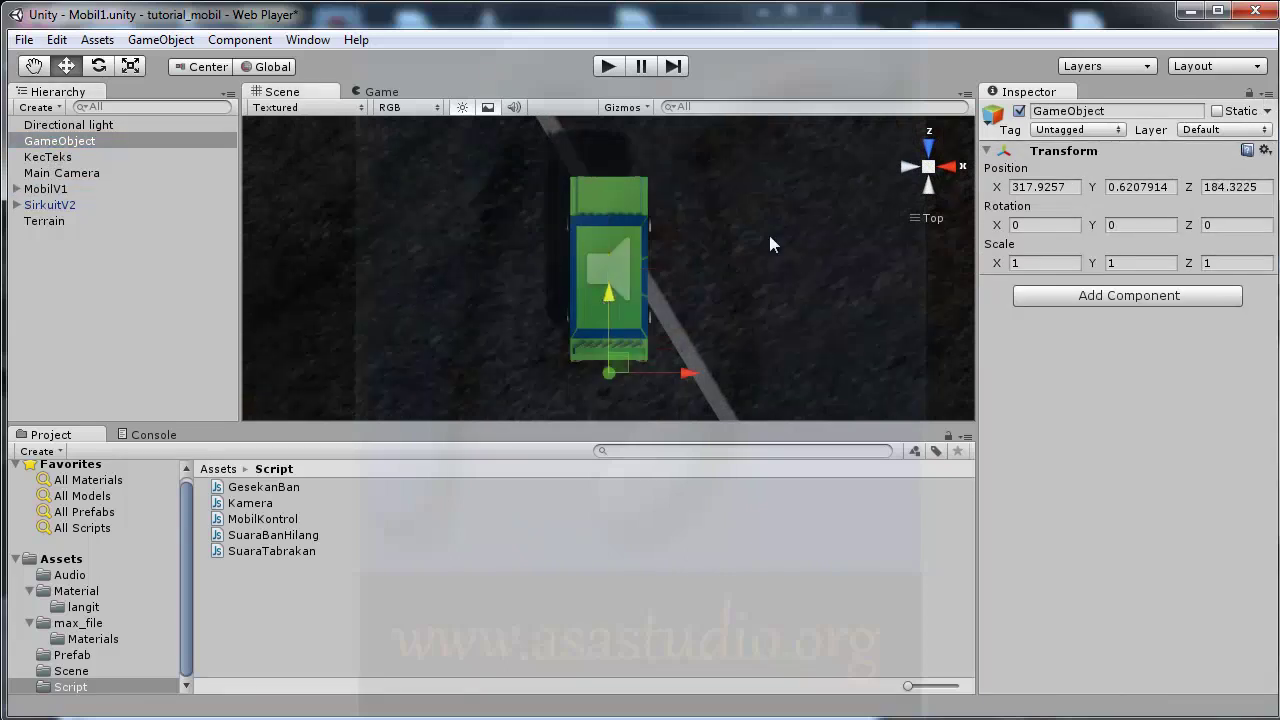
{"action": "left_click", "coordinate": [953, 170]}
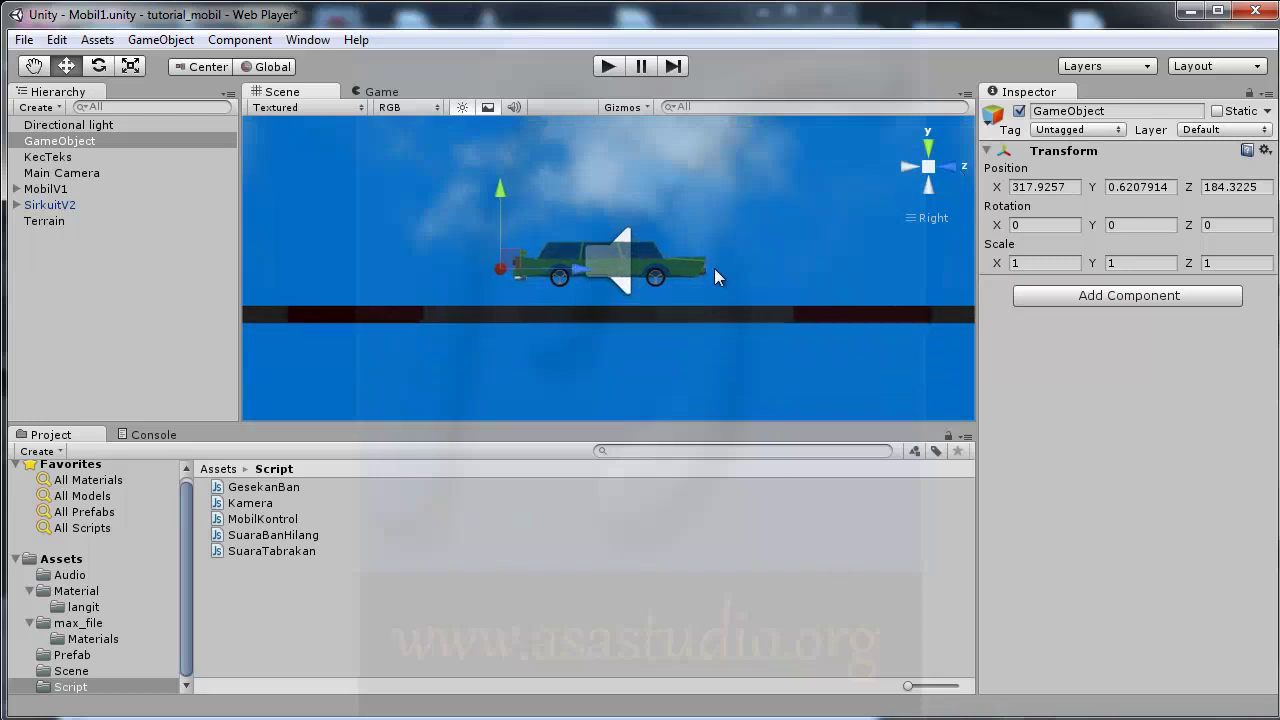
{"action": "middle_click_drag", "start_coordinate": [538, 248], "coordinate": [686, 281]}
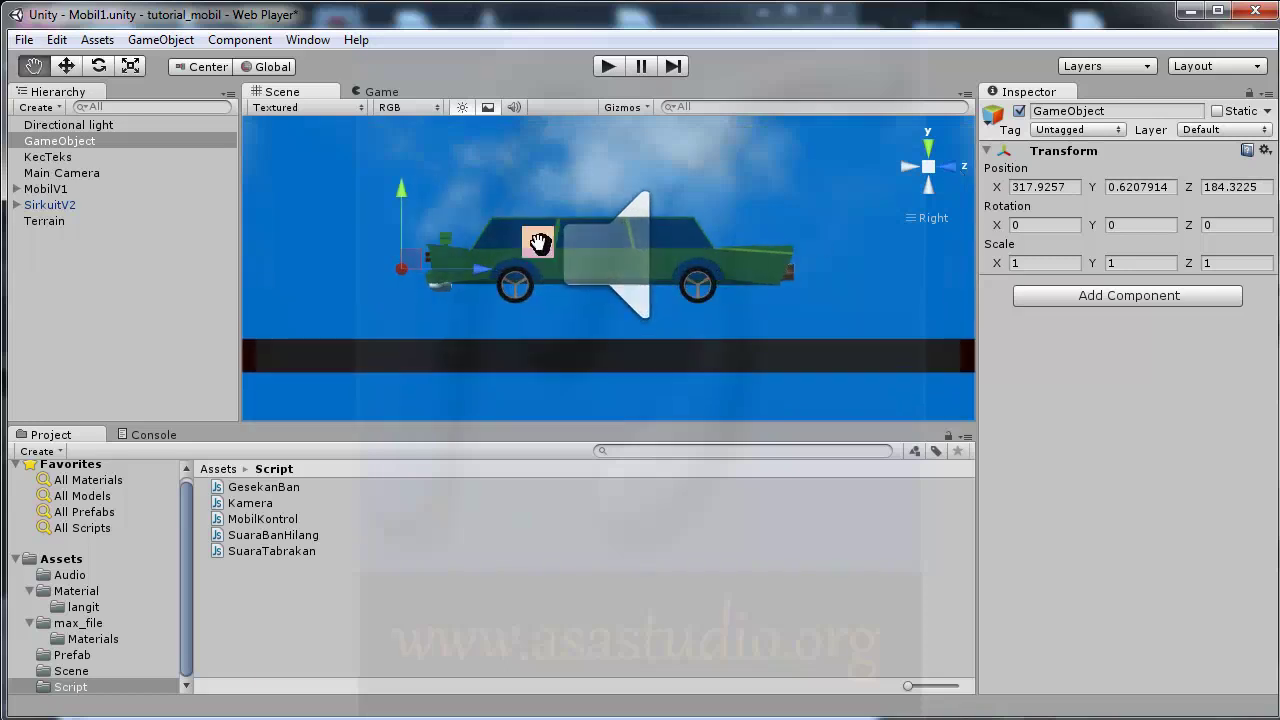
{"action": "mouse_move", "coordinate": [686, 273]}
{"action": "left_mouse_down", "text": "alt"}
{"action": "mouse_move", "coordinate": [611, 390]}
{"action": "mouse_move", "coordinate": [685, 375]}
{"action": "left_mouse_up", "text": "alt"}
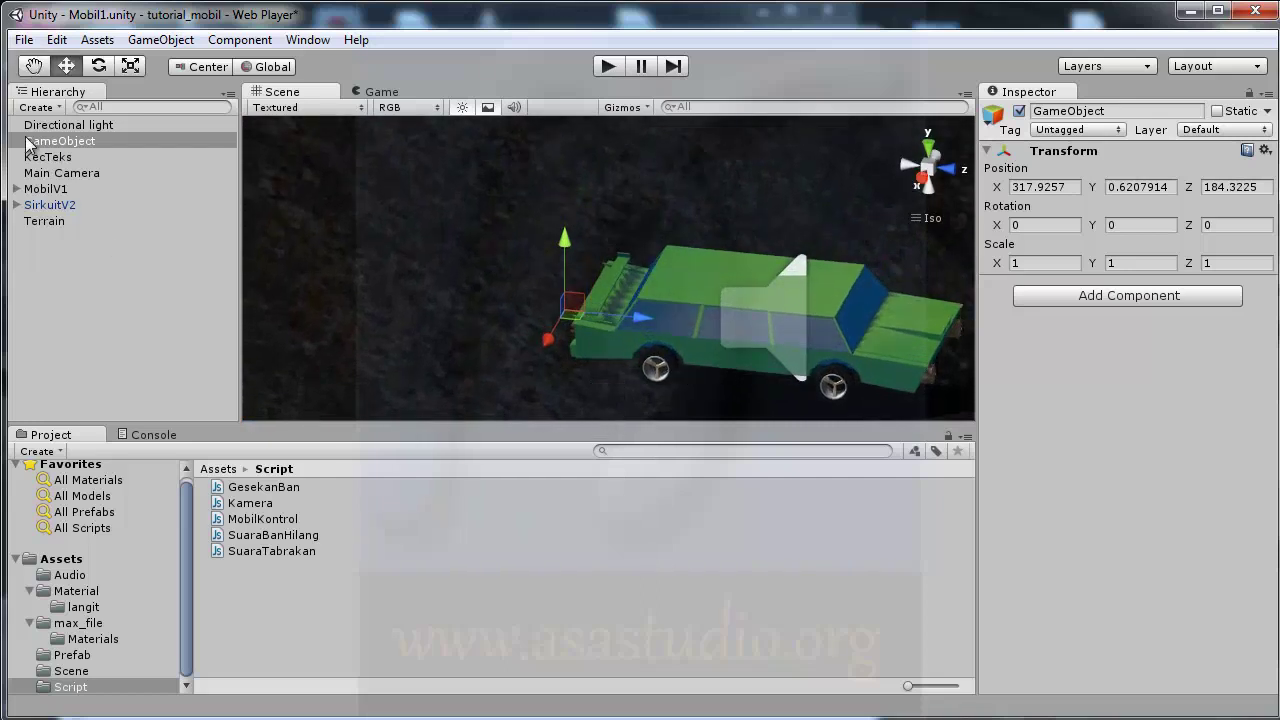
{"action": "left_click", "coordinate": [30, 141]}
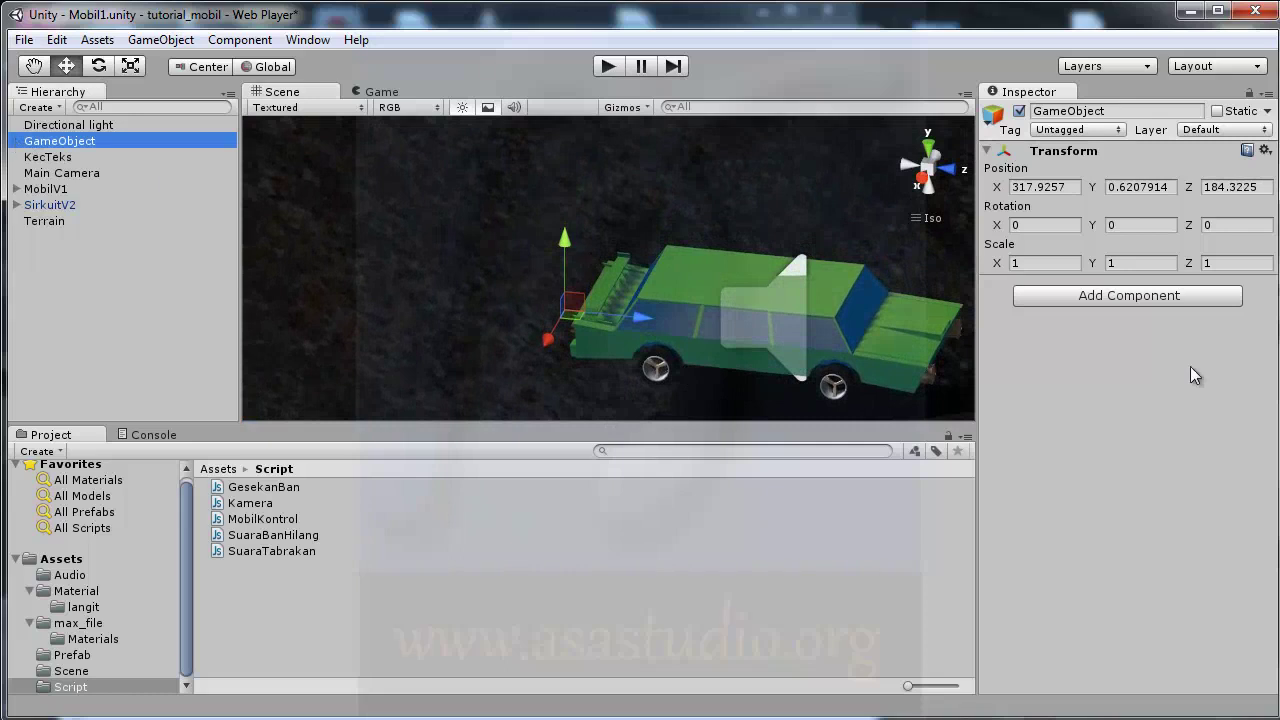
Step: Add an Ellipsoid Particle Emitter from Effects > Legacy Particles to the GameObject
{"action": "left_click", "coordinate": [1167, 291]}
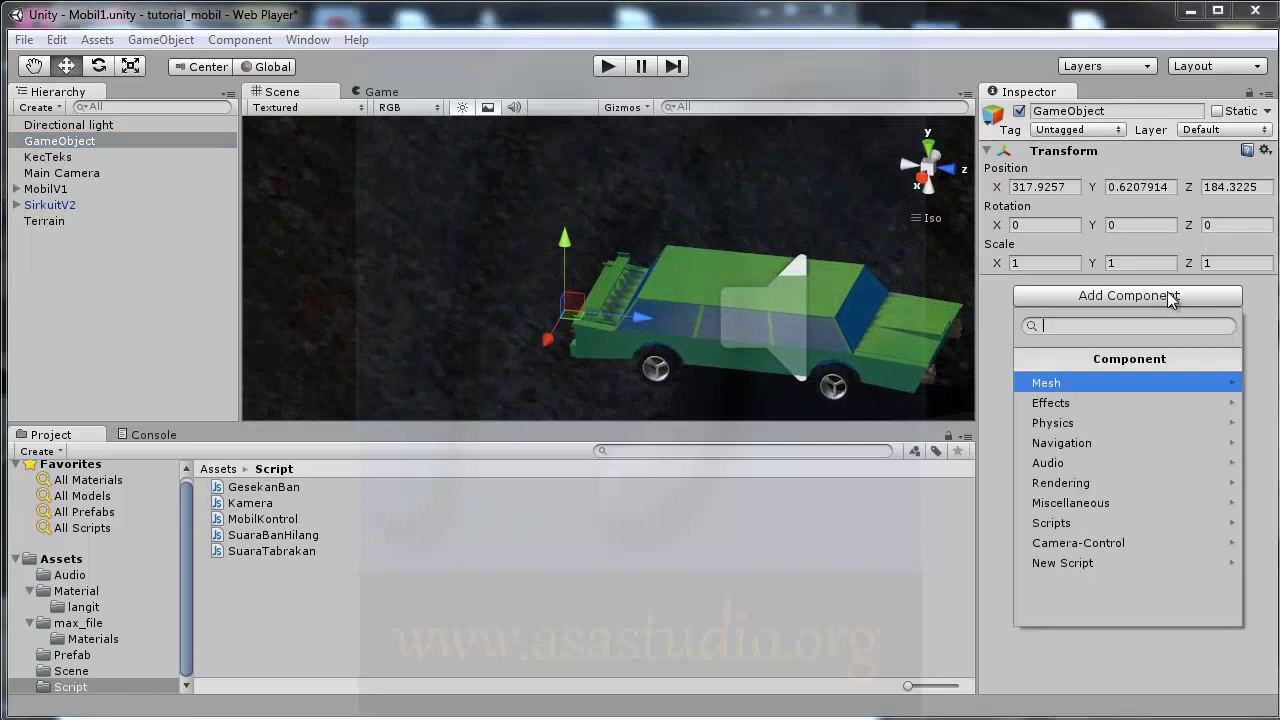
{"action": "left_click", "coordinate": [1093, 402]}
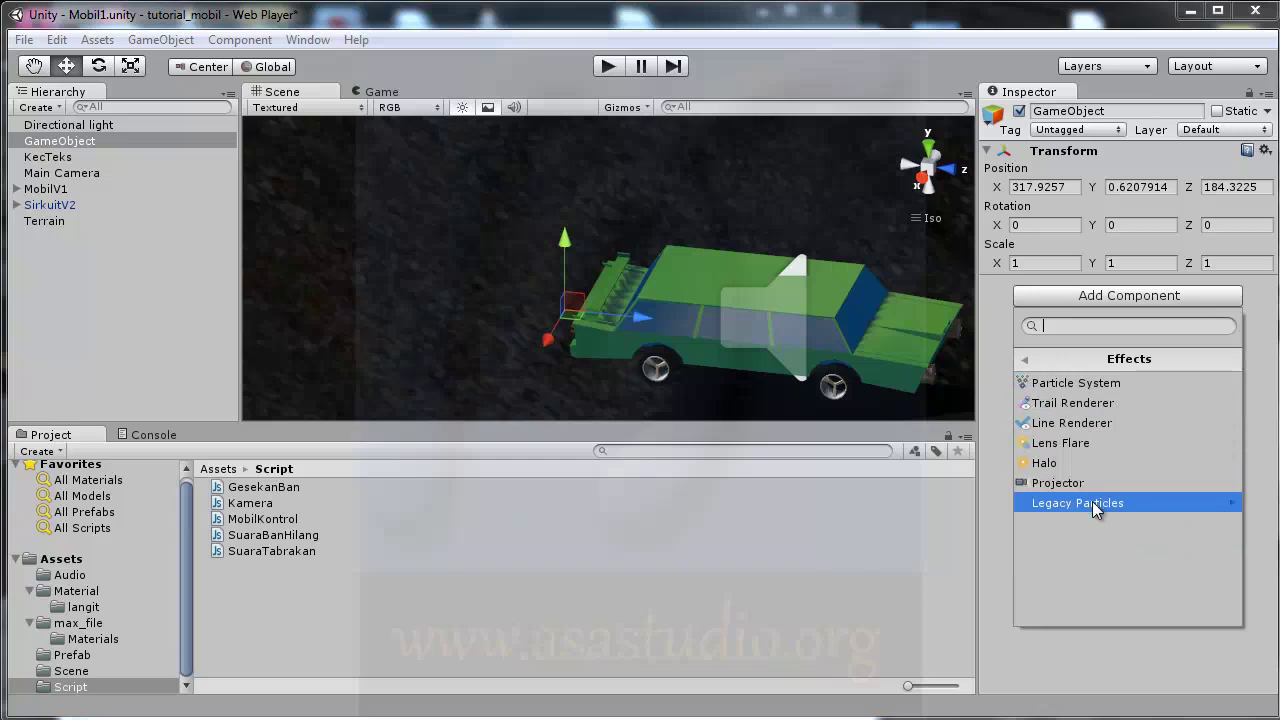
{"action": "left_click", "coordinate": [1132, 502]}
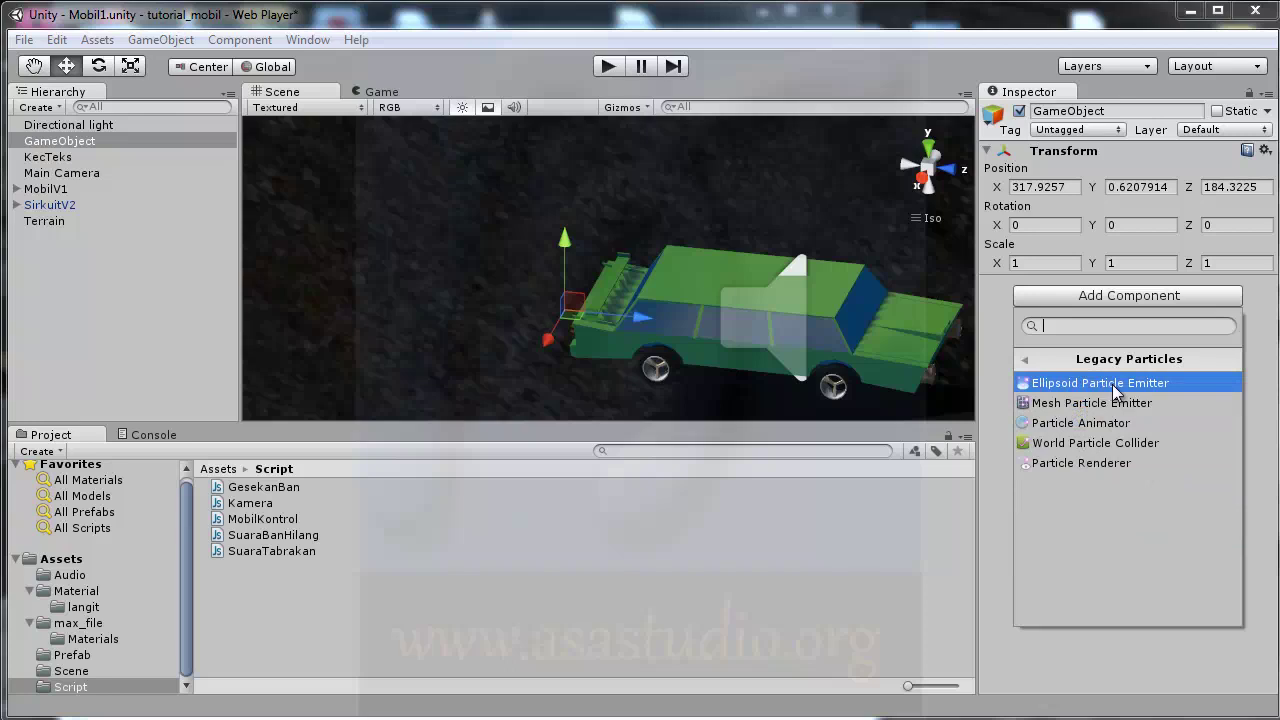
{"action": "left_click", "coordinate": [1112, 384]}
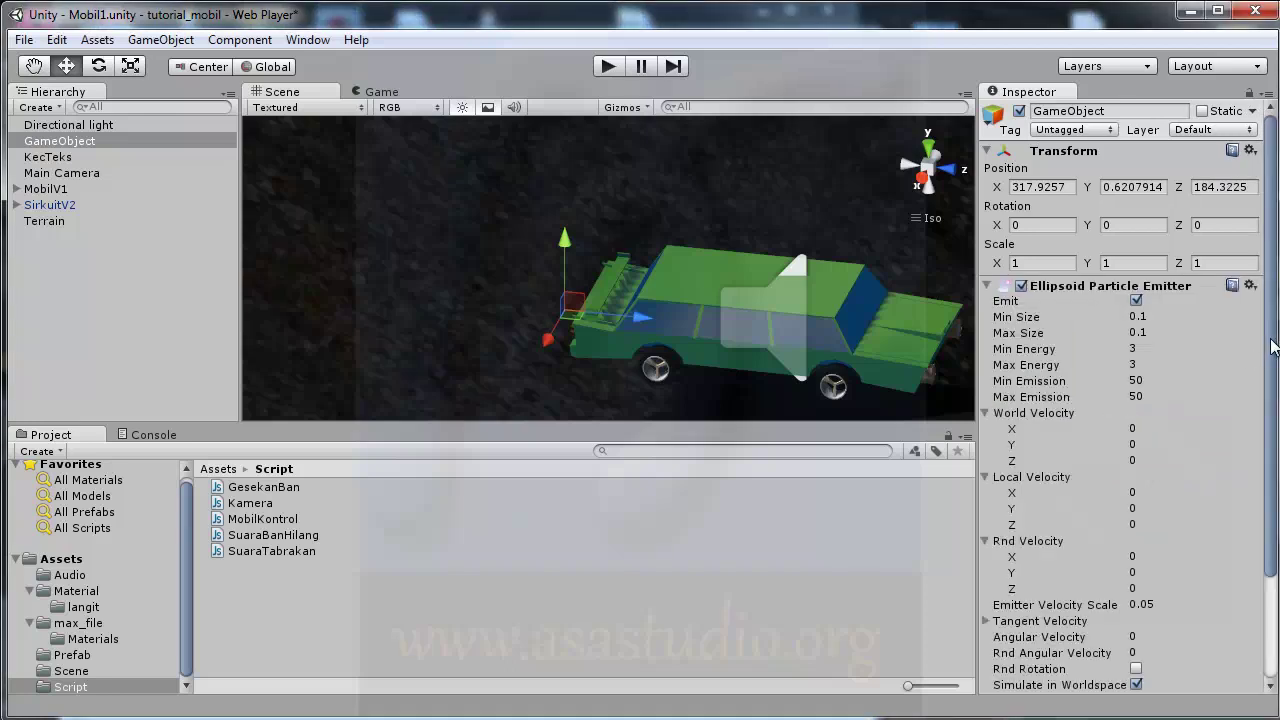
{"action": "left_click_drag", "start_coordinate": [1272, 346], "coordinate": [1270, 496]}
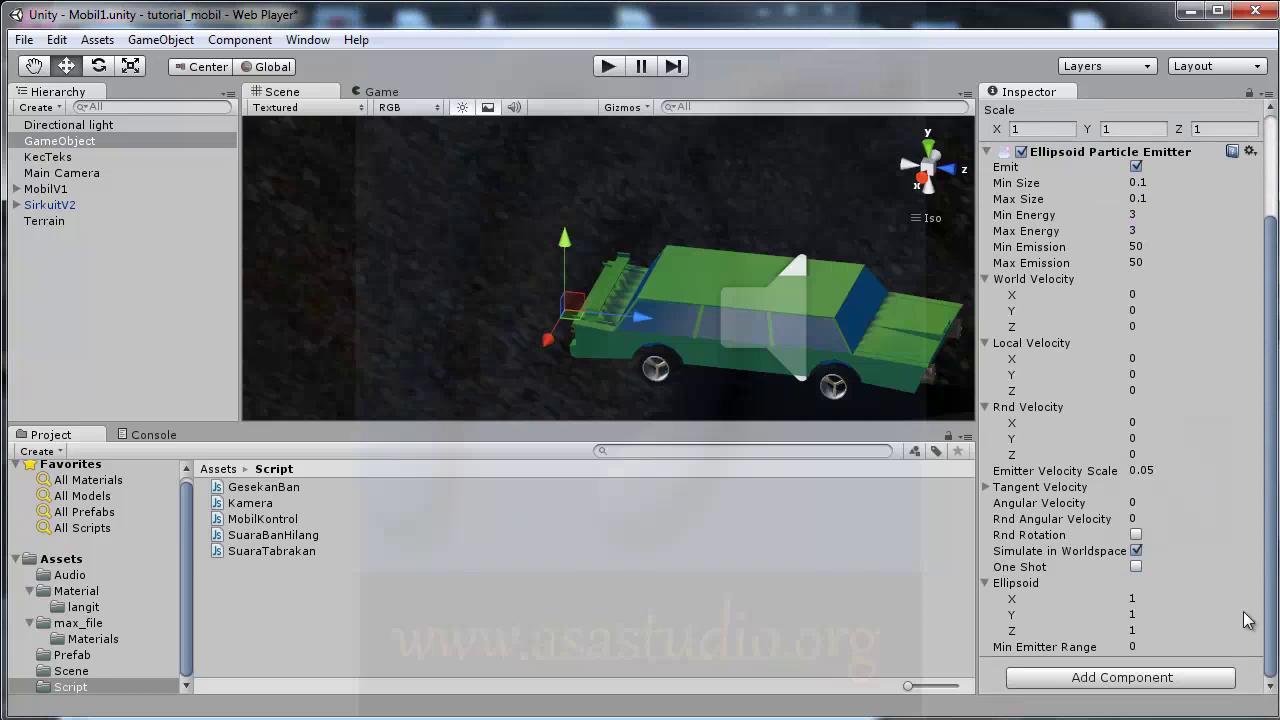
Step: Add a legacy Particle Animator to the emitter object
{"action": "left_click", "coordinate": [1128, 680]}
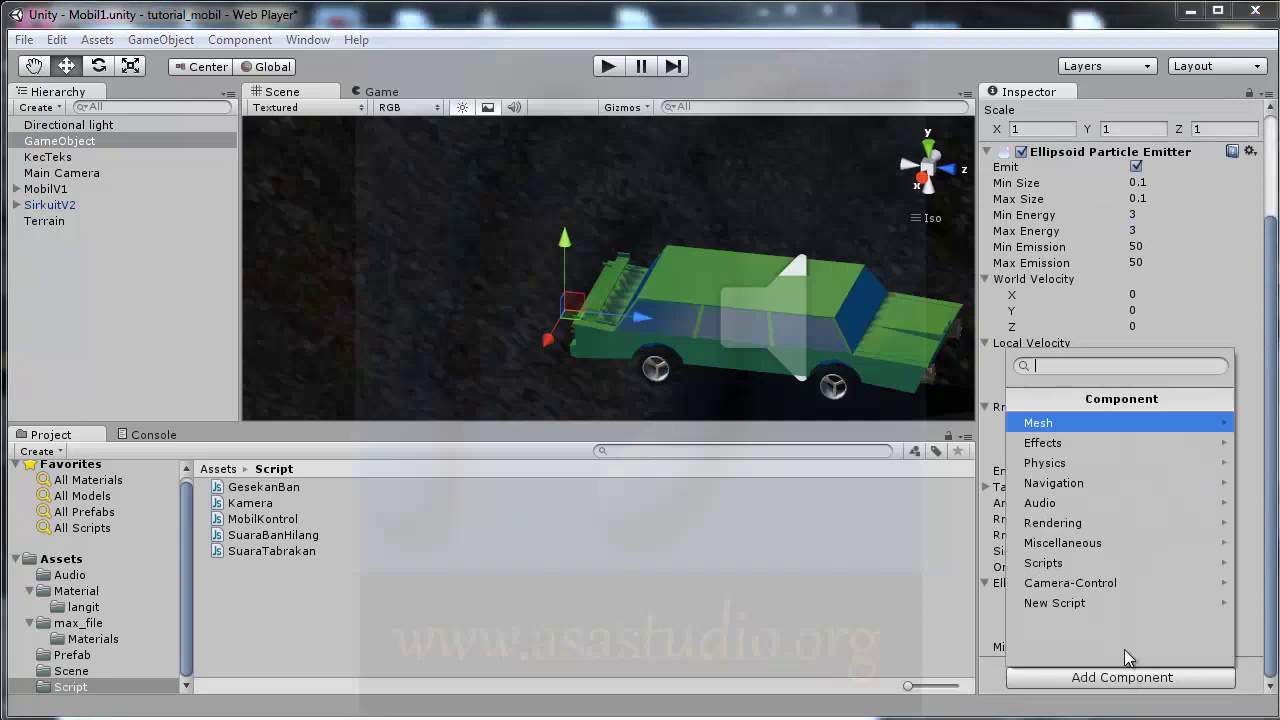
{"action": "left_click", "coordinate": [1079, 441]}
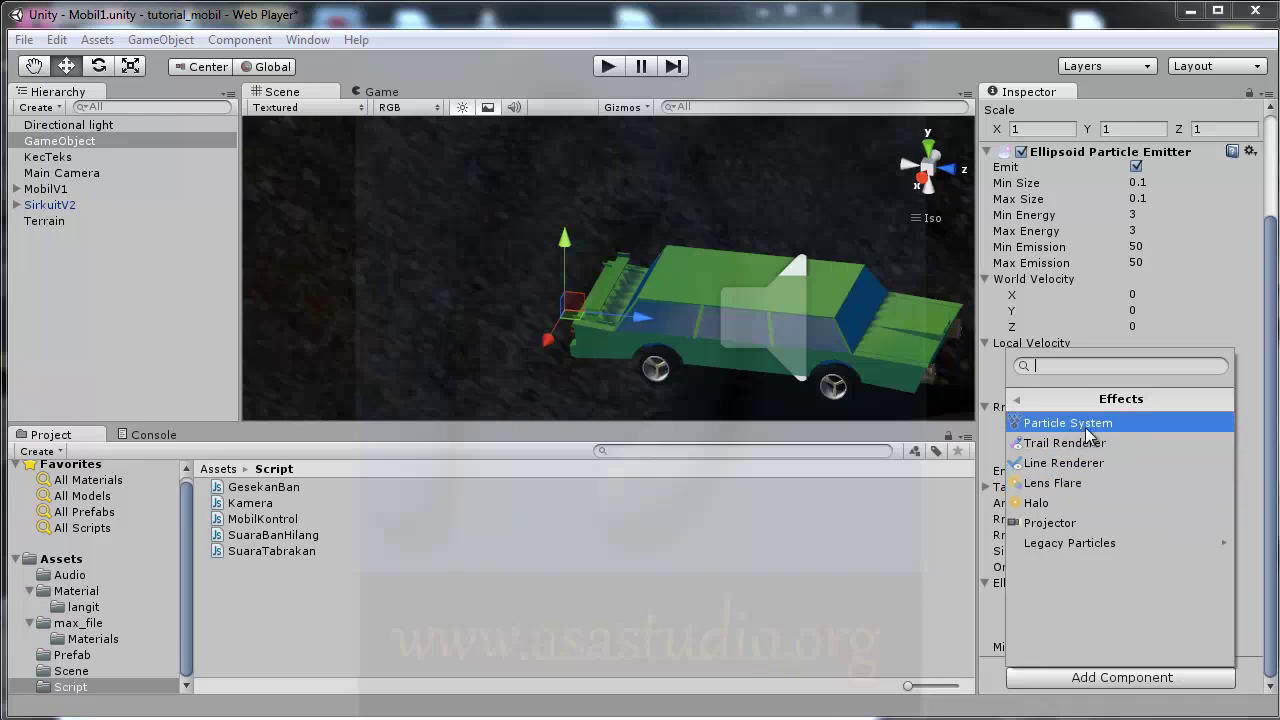
{"action": "left_click", "coordinate": [1096, 540]}
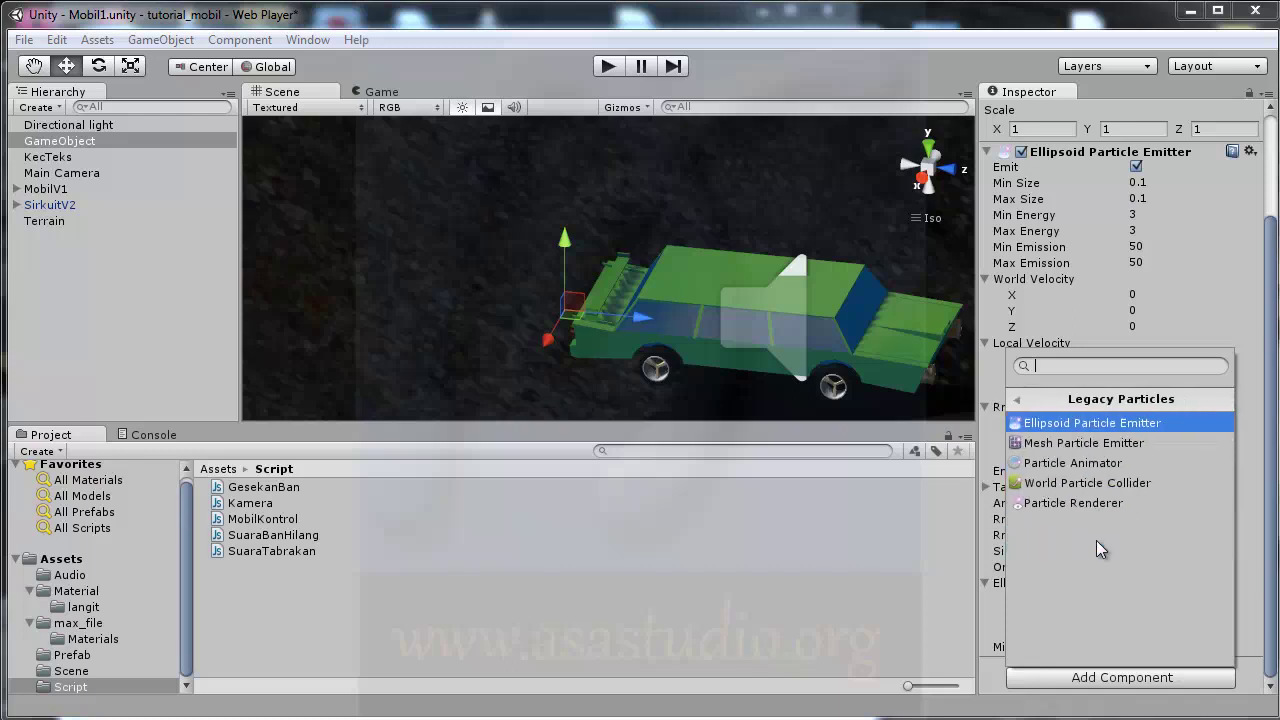
{"action": "left_click", "coordinate": [1077, 464]}
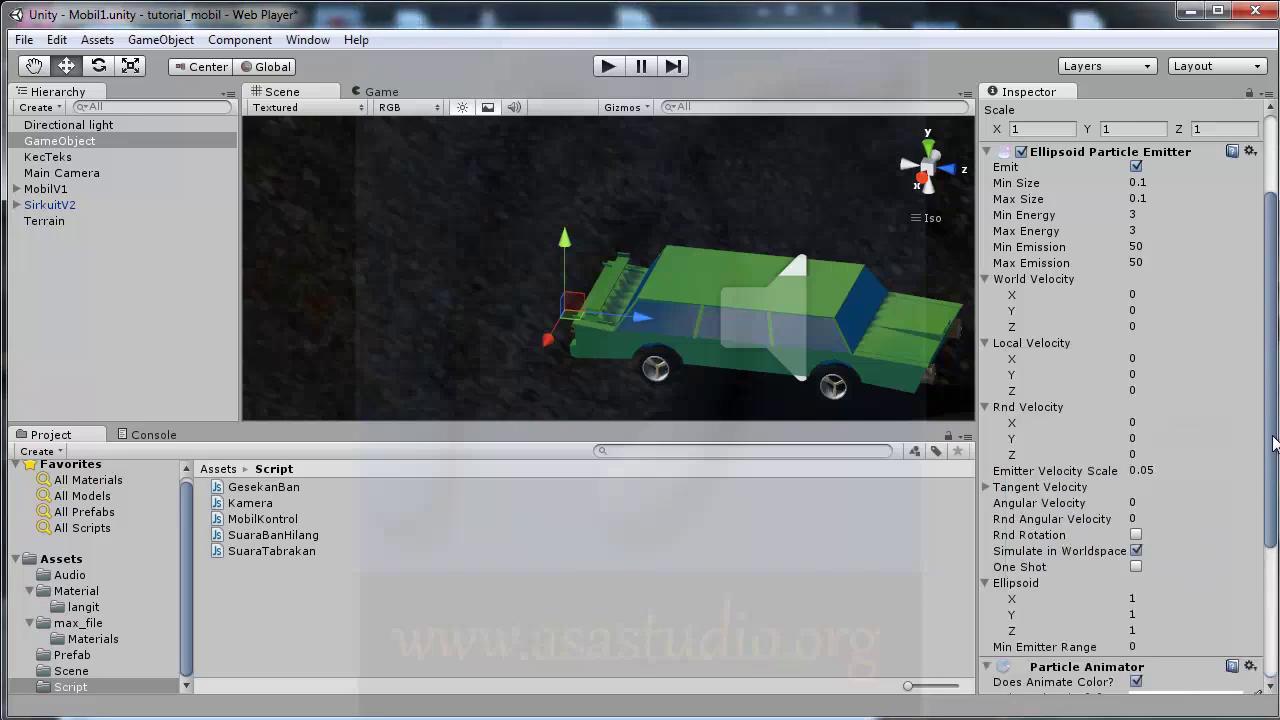
{"action": "left_click_drag", "start_coordinate": [1275, 443], "coordinate": [1272, 575]}
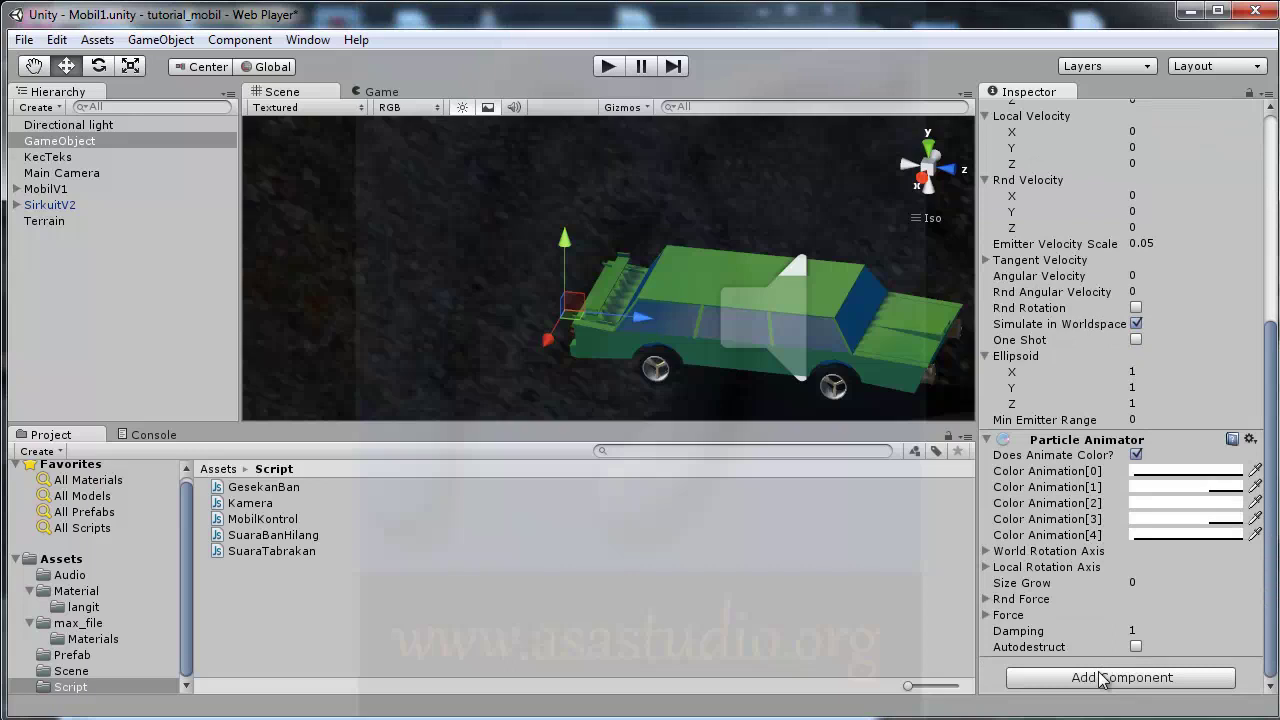
Step: Add a legacy Particle Renderer so magenta particles spray at the car's rear
{"action": "left_click", "coordinate": [1101, 680]}
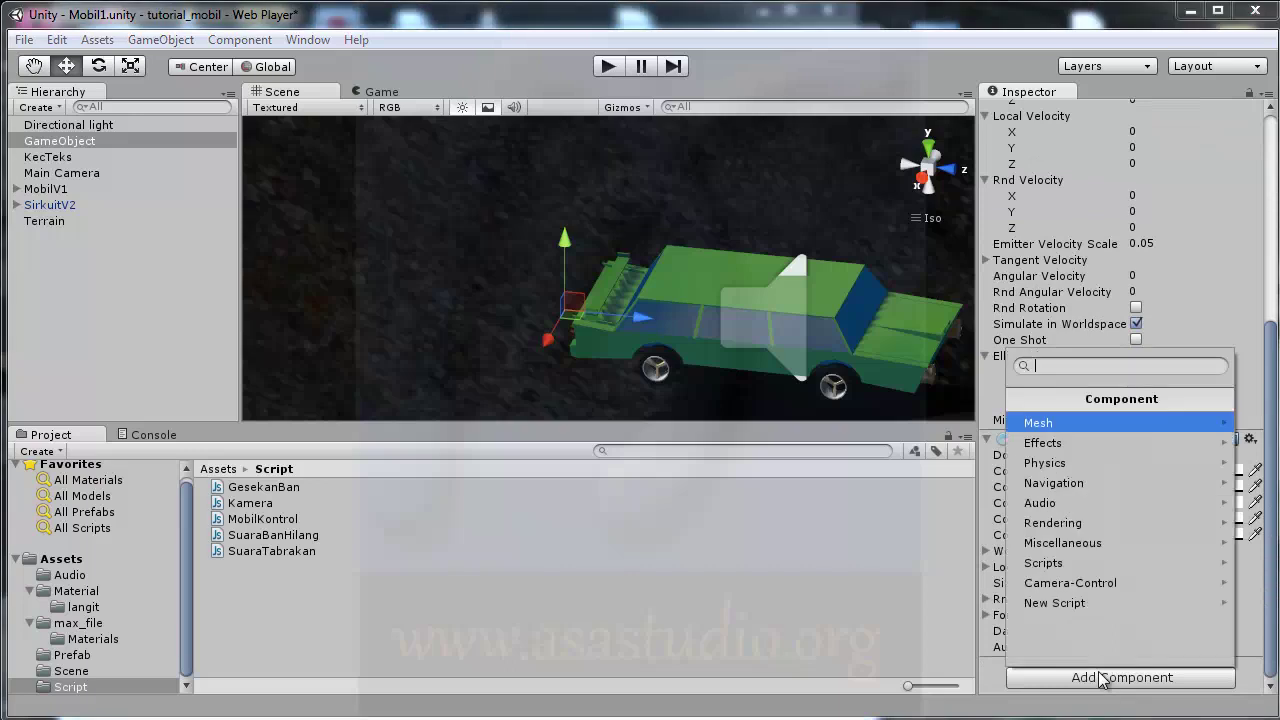
{"action": "left_click", "coordinate": [1078, 444]}
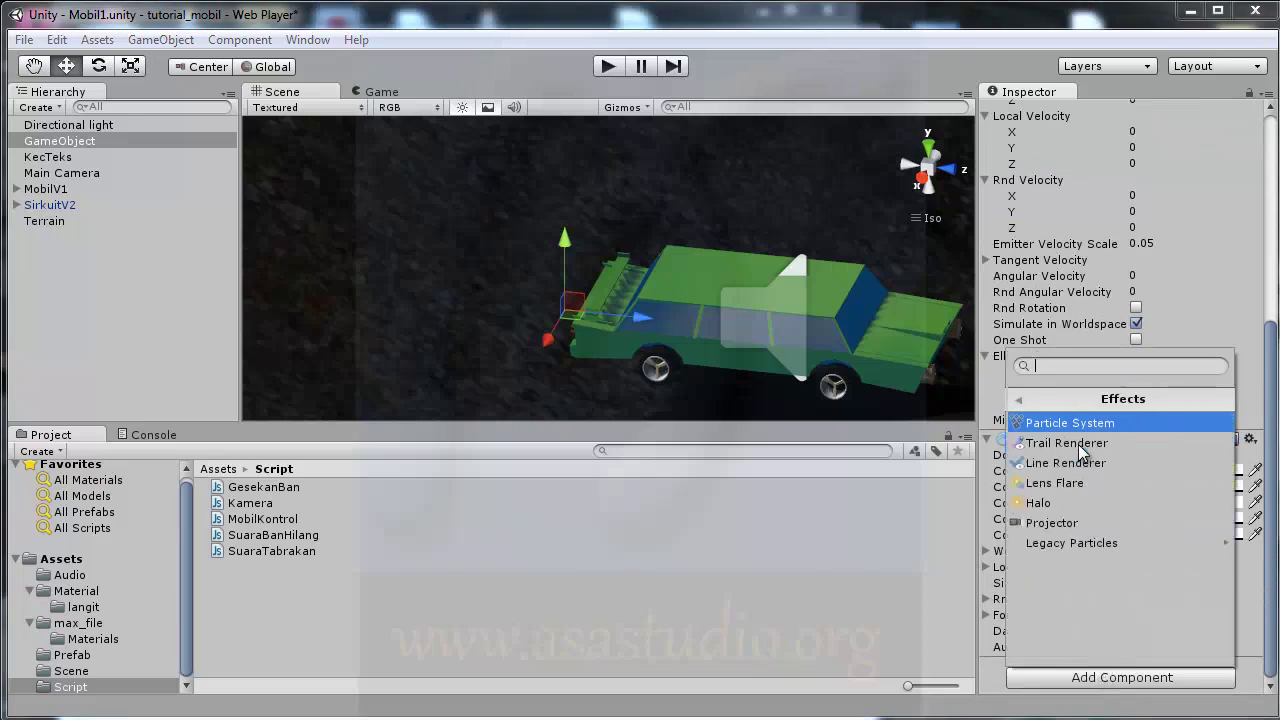
{"action": "left_click", "coordinate": [1084, 543]}
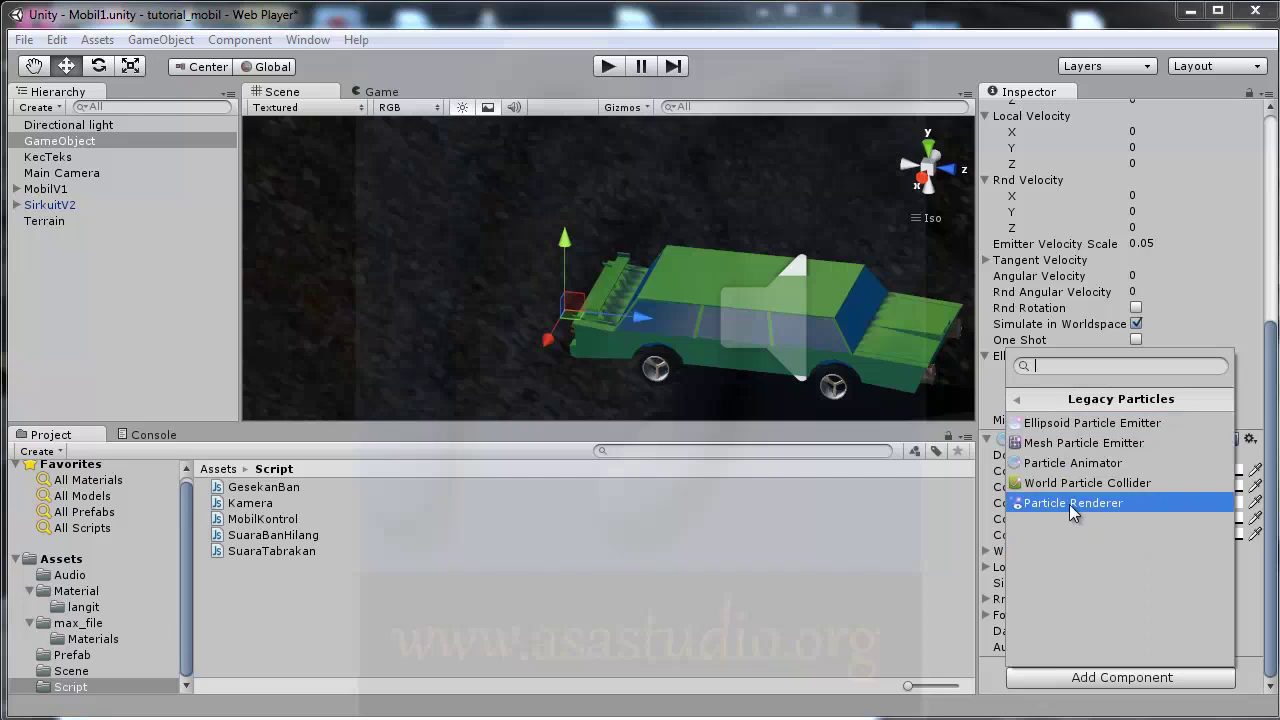
{"action": "left_click", "coordinate": [1069, 504]}
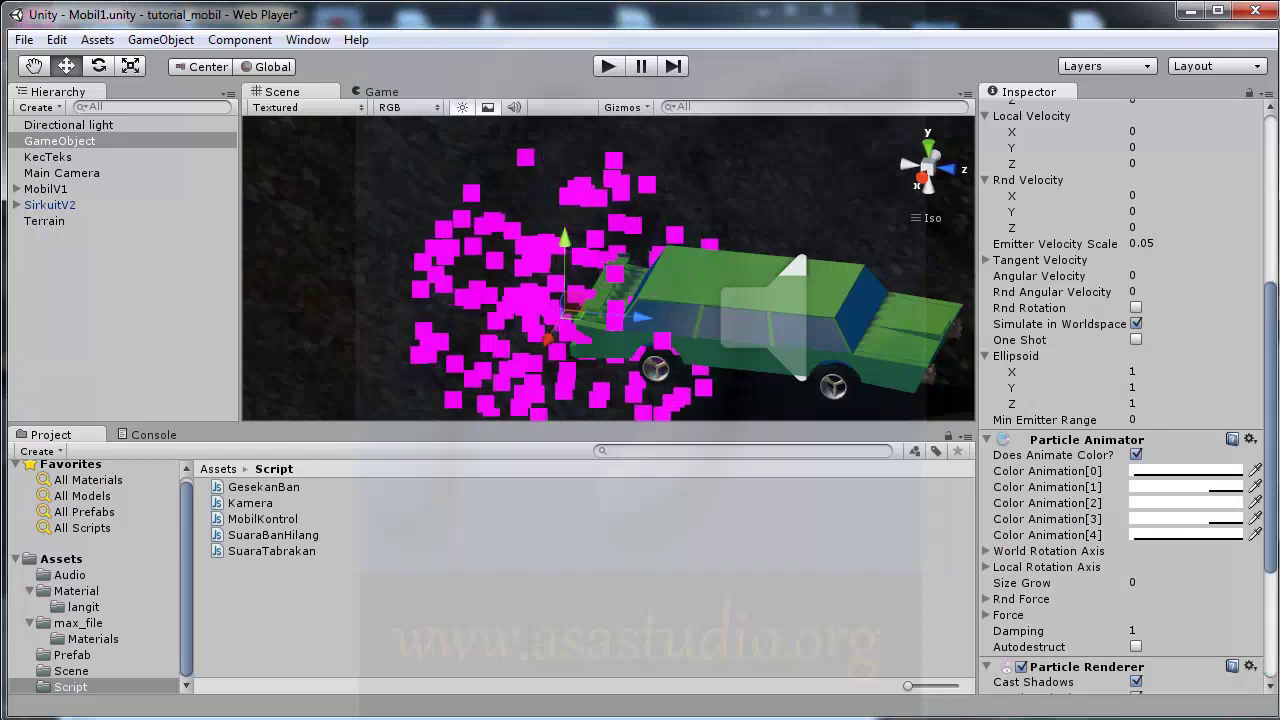
{"action": "key", "text": "super"}
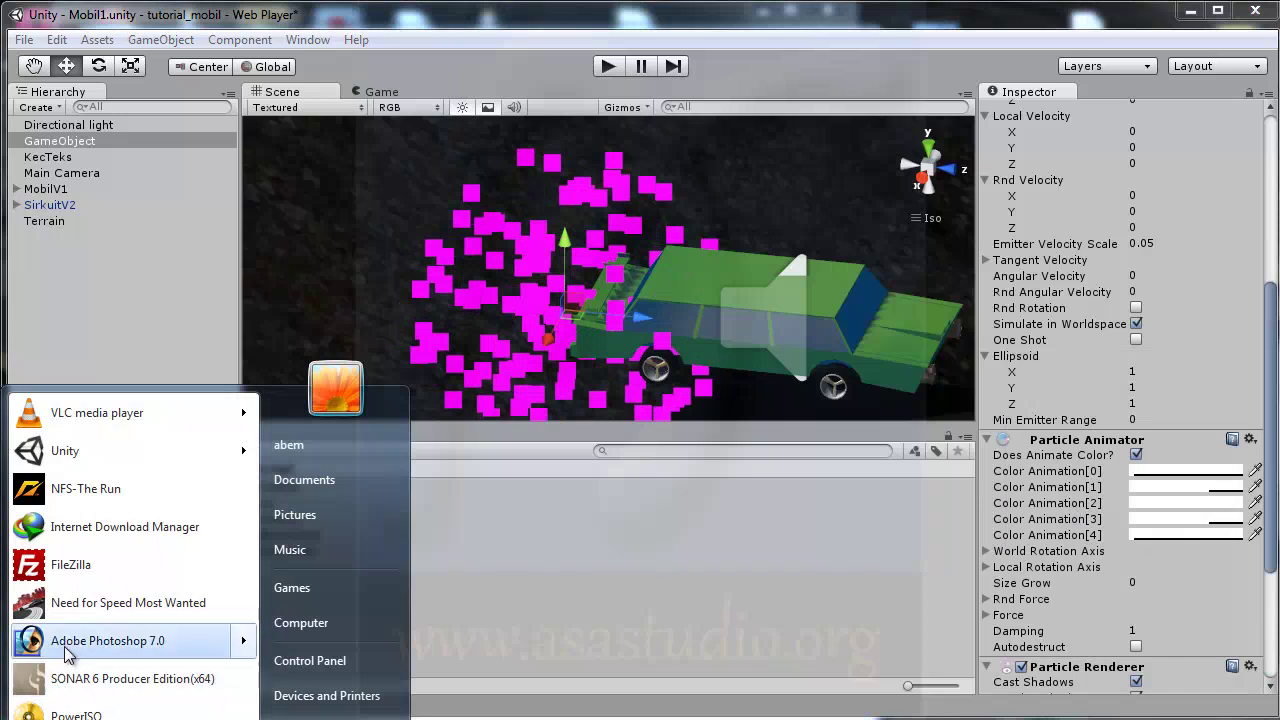
Step: Launch Photoshop 7.0 and create a 250 × 250 px, 72 ppi transparent document, enlarging its window
{"action": "left_click", "coordinate": [205, 638]}
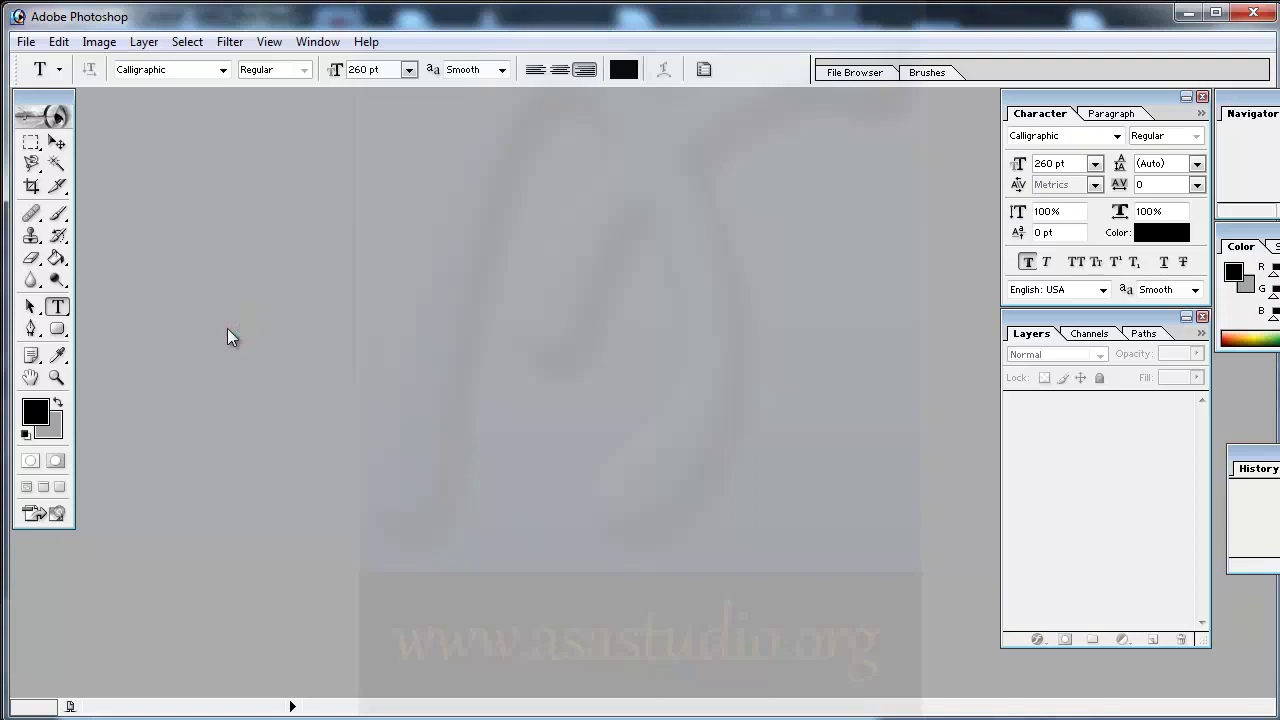
{"action": "left_click", "coordinate": [26, 41]}
{"action": "left_click", "coordinate": [33, 62]}
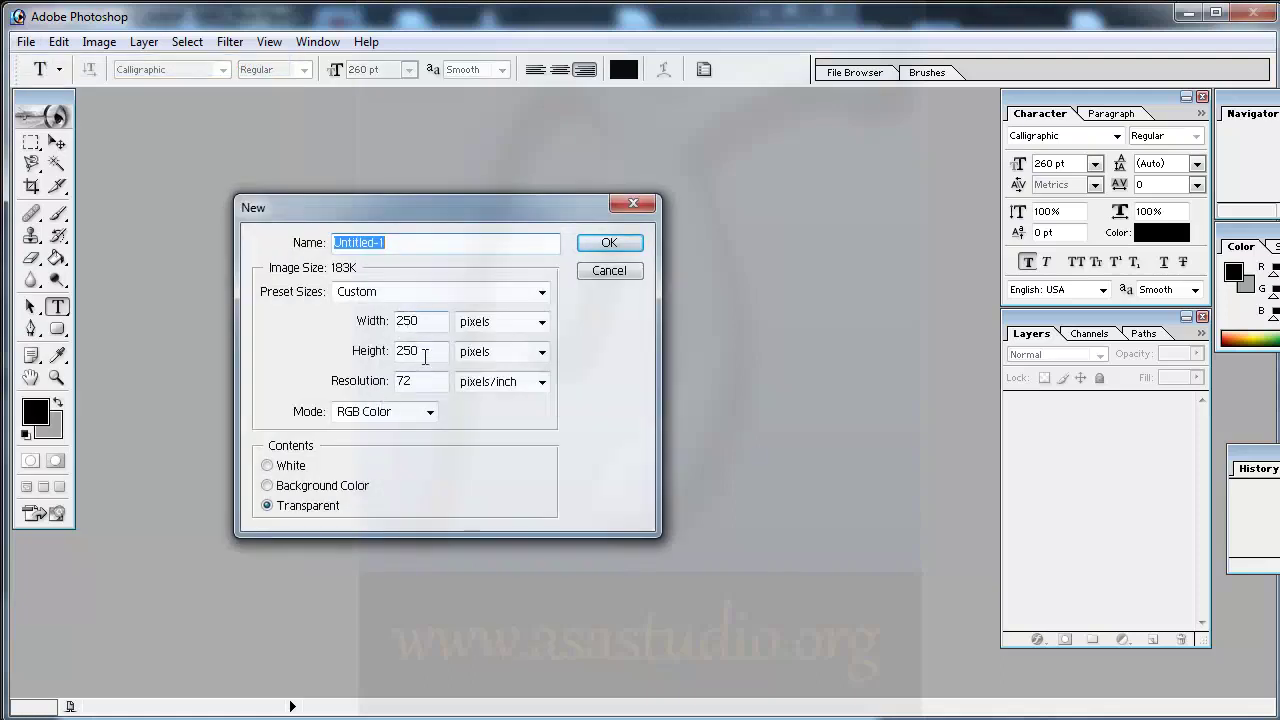
{"action": "left_click", "coordinate": [609, 242]}
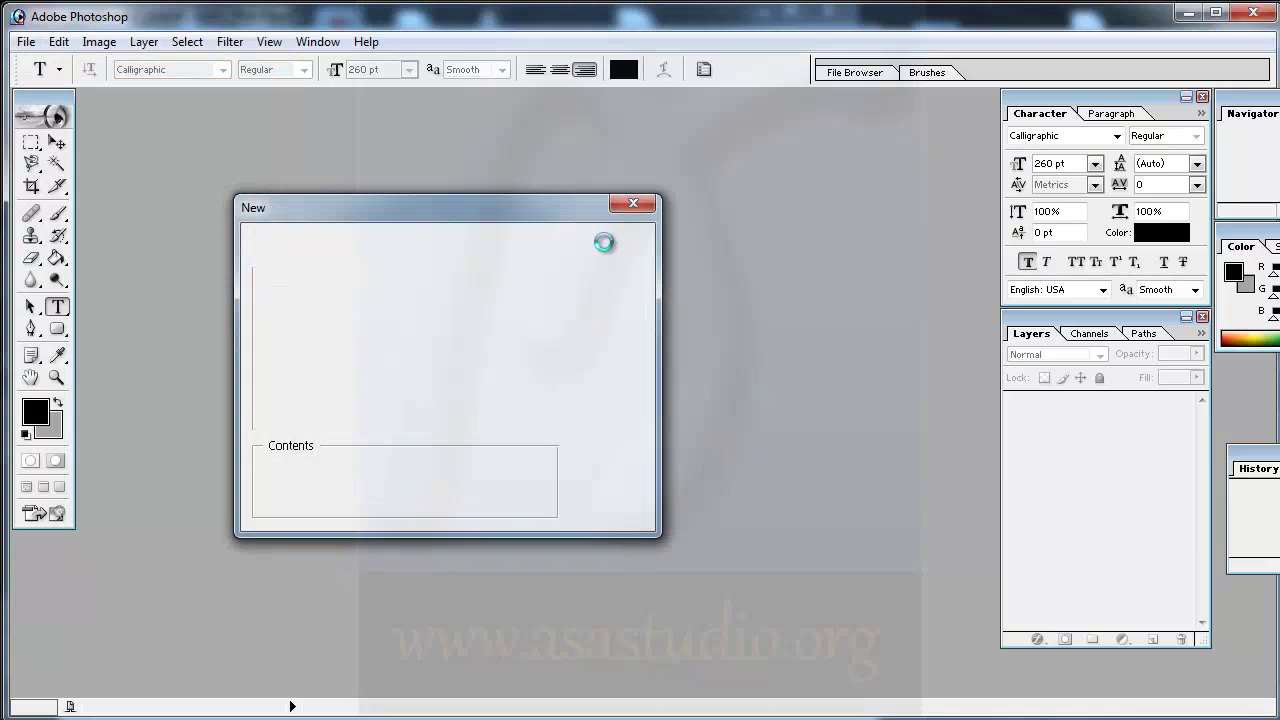
{"action": "left_click_drag", "start_coordinate": [363, 388], "coordinate": [507, 556]}
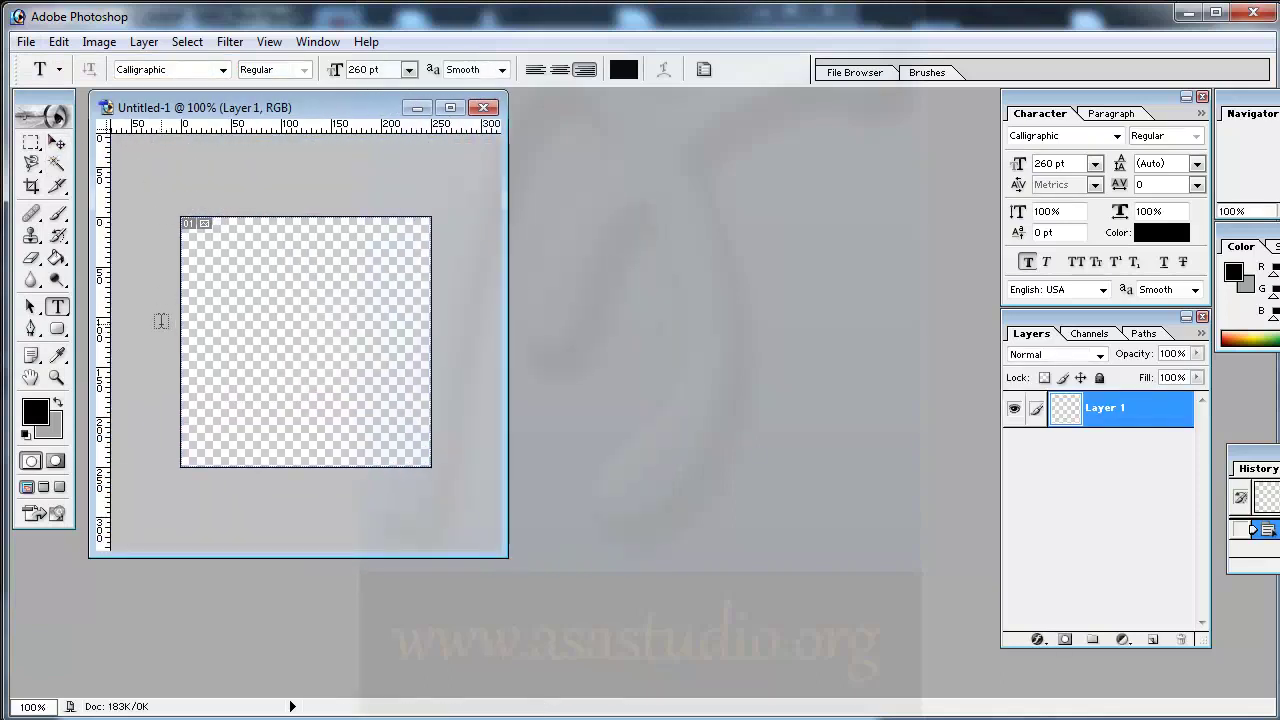
Step: Pick the Brush tool with the scattered 100 px preset, testing and undoing a stroke
{"action": "left_click", "coordinate": [57, 216]}
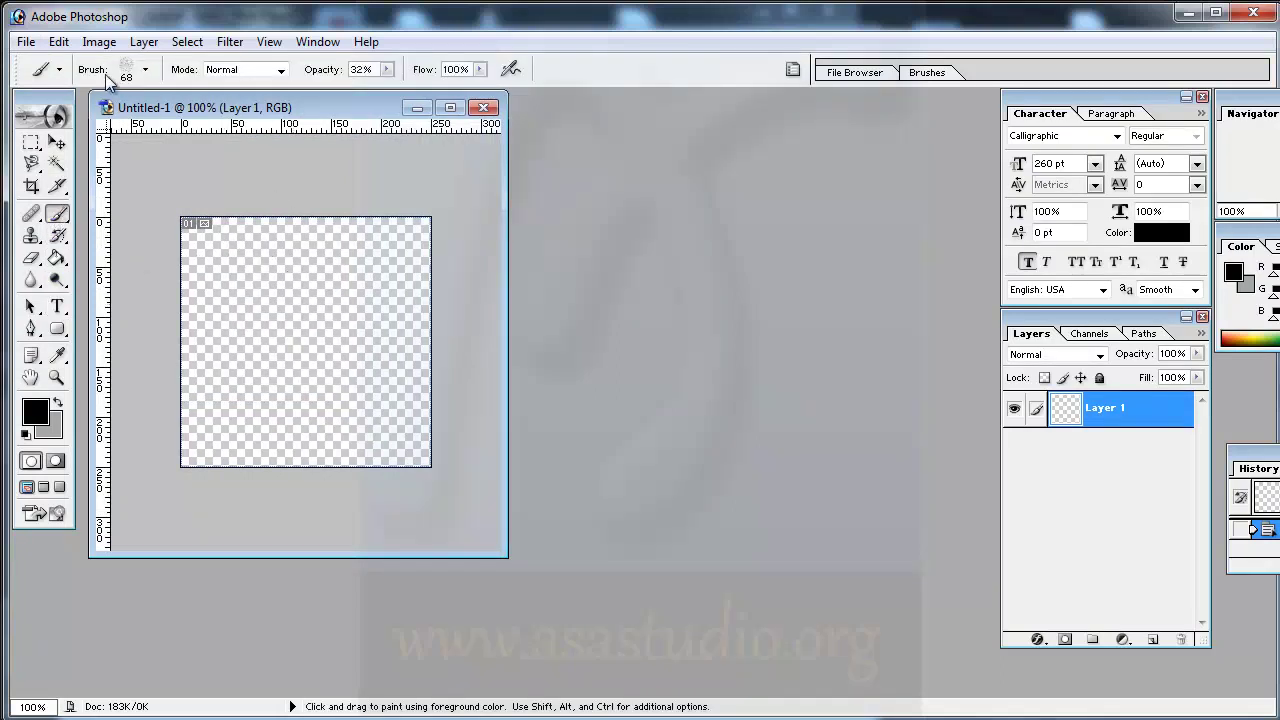
{"action": "left_click", "coordinate": [145, 69]}
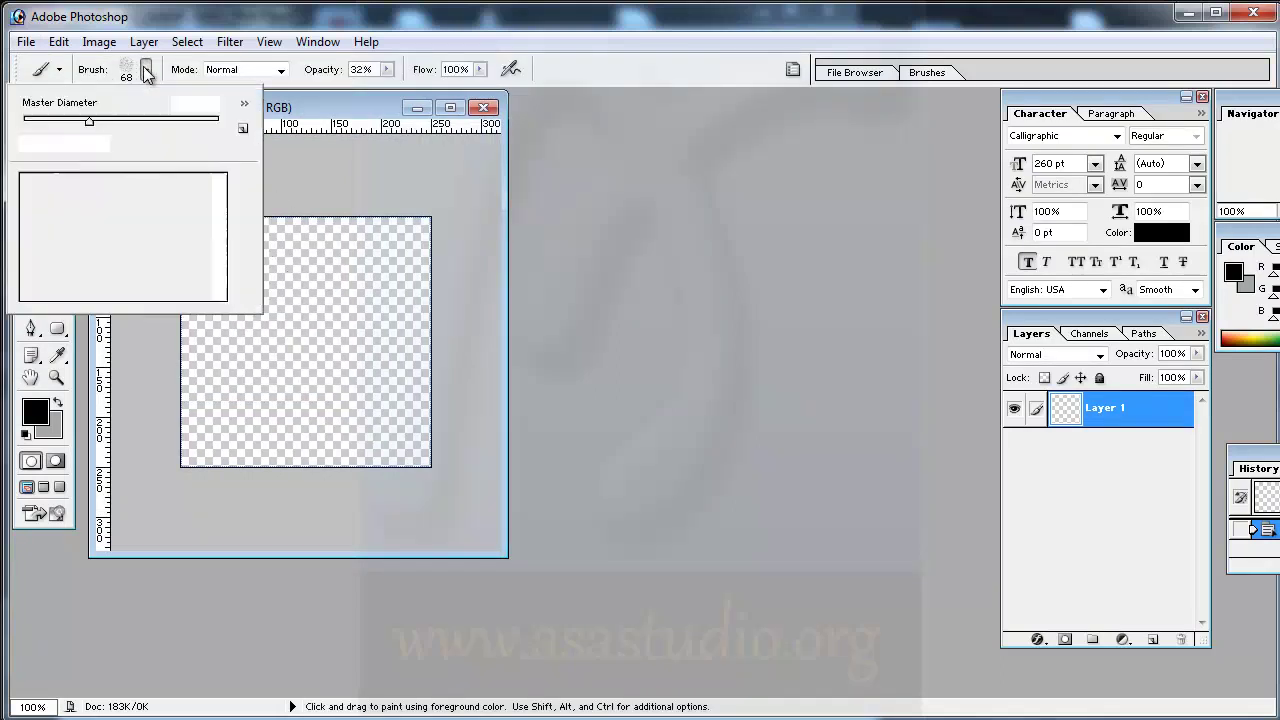
{"action": "left_click_drag", "start_coordinate": [225, 197], "coordinate": [223, 288]}
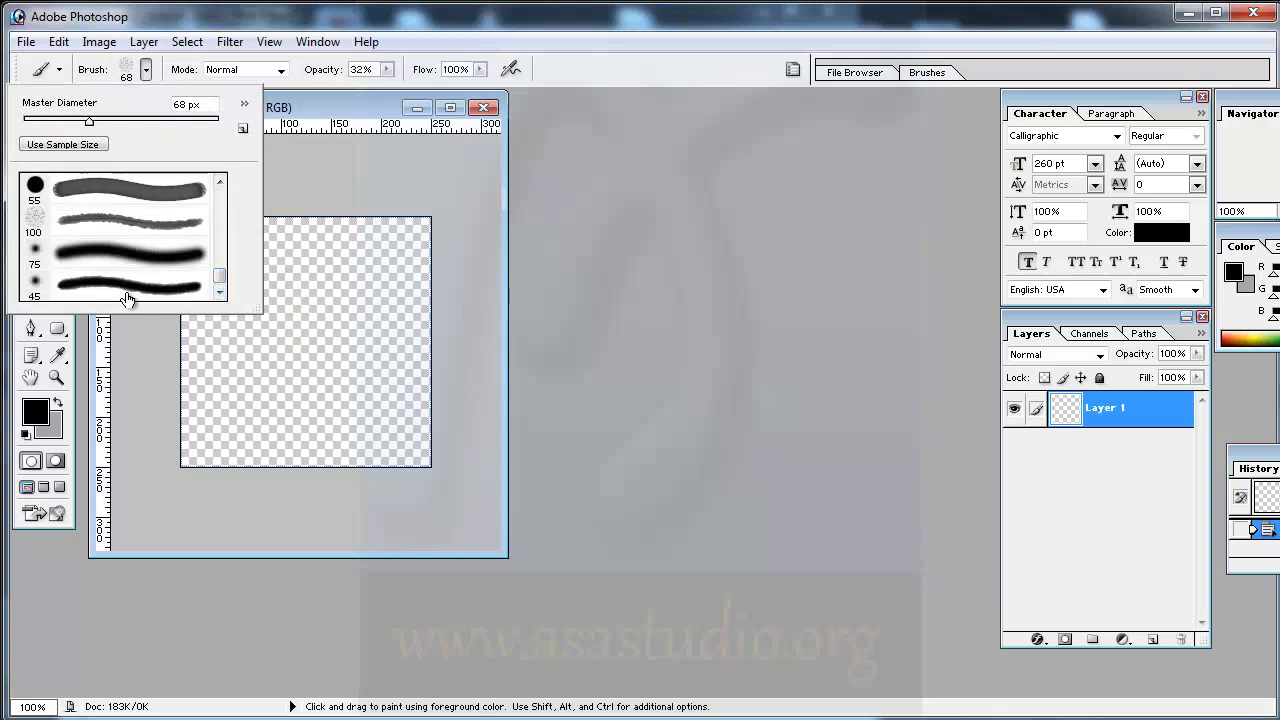
{"action": "left_click", "coordinate": [129, 292]}
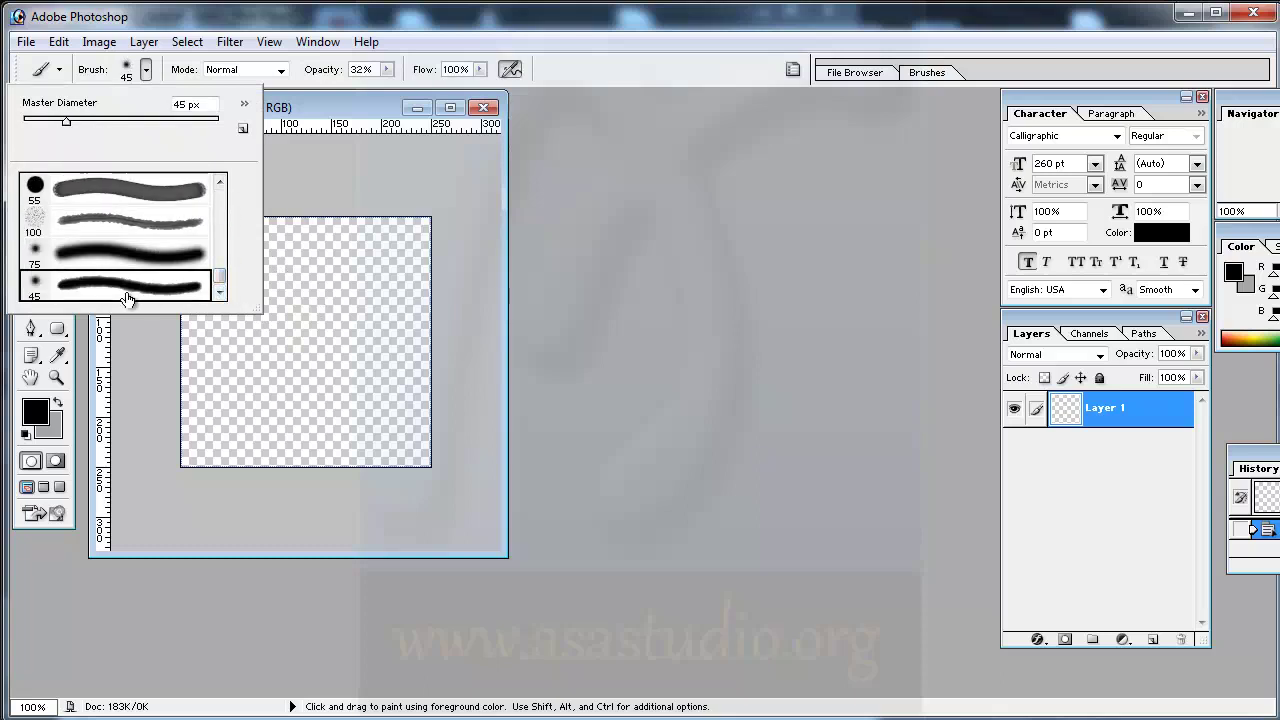
{"action": "left_click", "coordinate": [129, 222]}
{"action": "left_click_drag", "start_coordinate": [258, 358], "coordinate": [313, 358]}
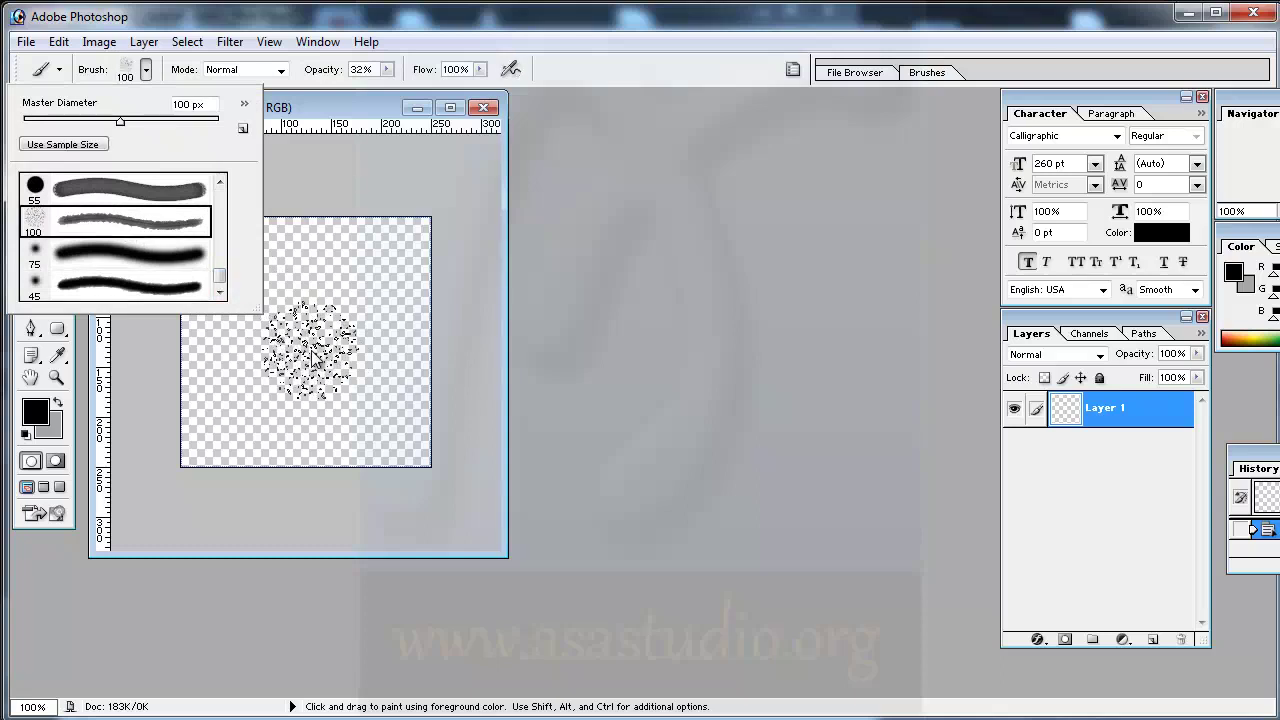
{"action": "key", "text": "ctrl+z"}
Step: Set the brush diameter to 186 px, paint strokes, and swap to a grey foreground colour
{"action": "right_click", "coordinate": [315, 331]}
{"action": "left_click_drag", "start_coordinate": [427, 366], "coordinate": [493, 366]}
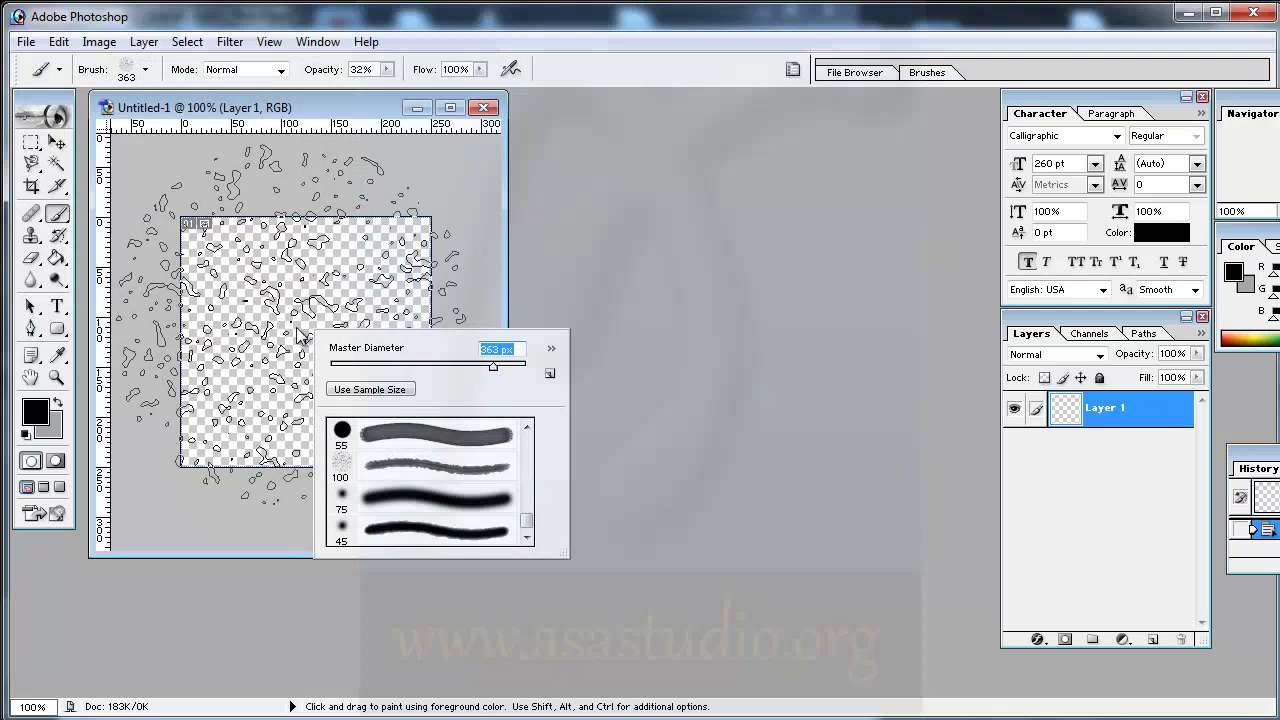
{"action": "mouse_move", "coordinate": [474, 377]}
{"action": "left_mouse_down"}
{"action": "mouse_move", "coordinate": [466, 369]}
{"action": "mouse_move", "coordinate": [484, 370]}
{"action": "left_mouse_up"}
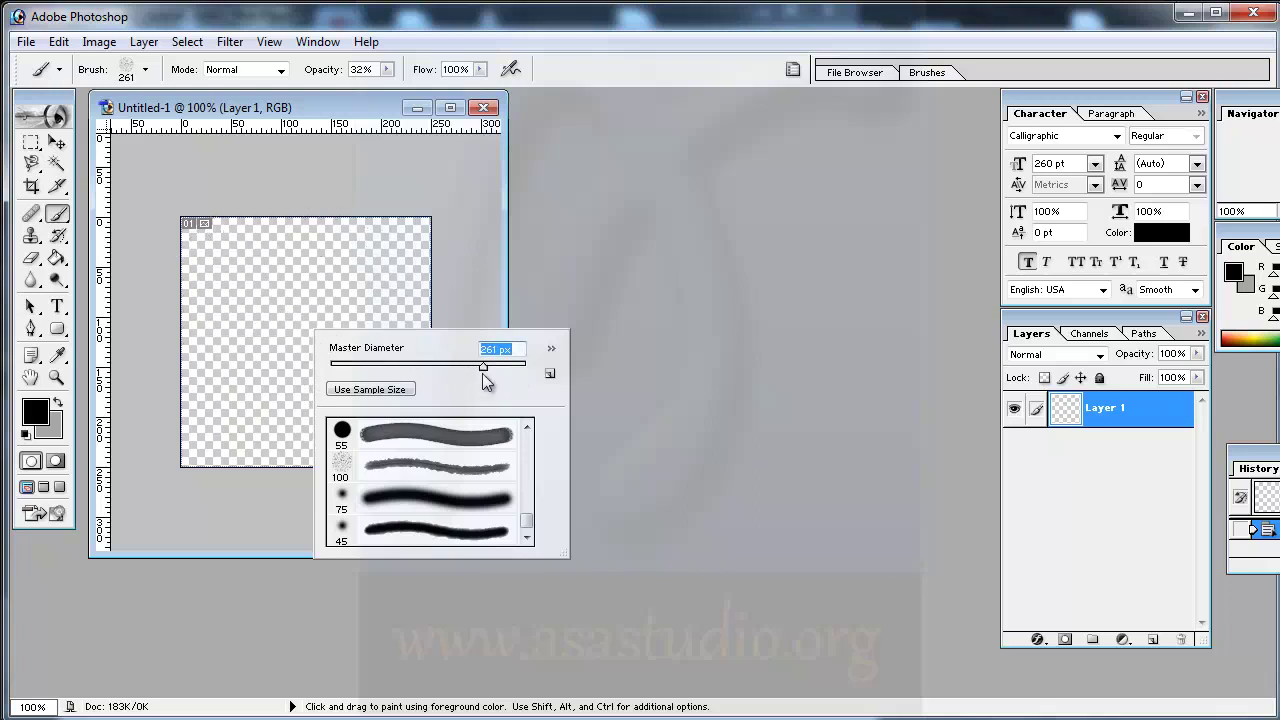
{"action": "left_click_drag", "start_coordinate": [487, 376], "coordinate": [471, 372]}
{"action": "left_click_drag", "start_coordinate": [285, 330], "coordinate": [296, 343]}
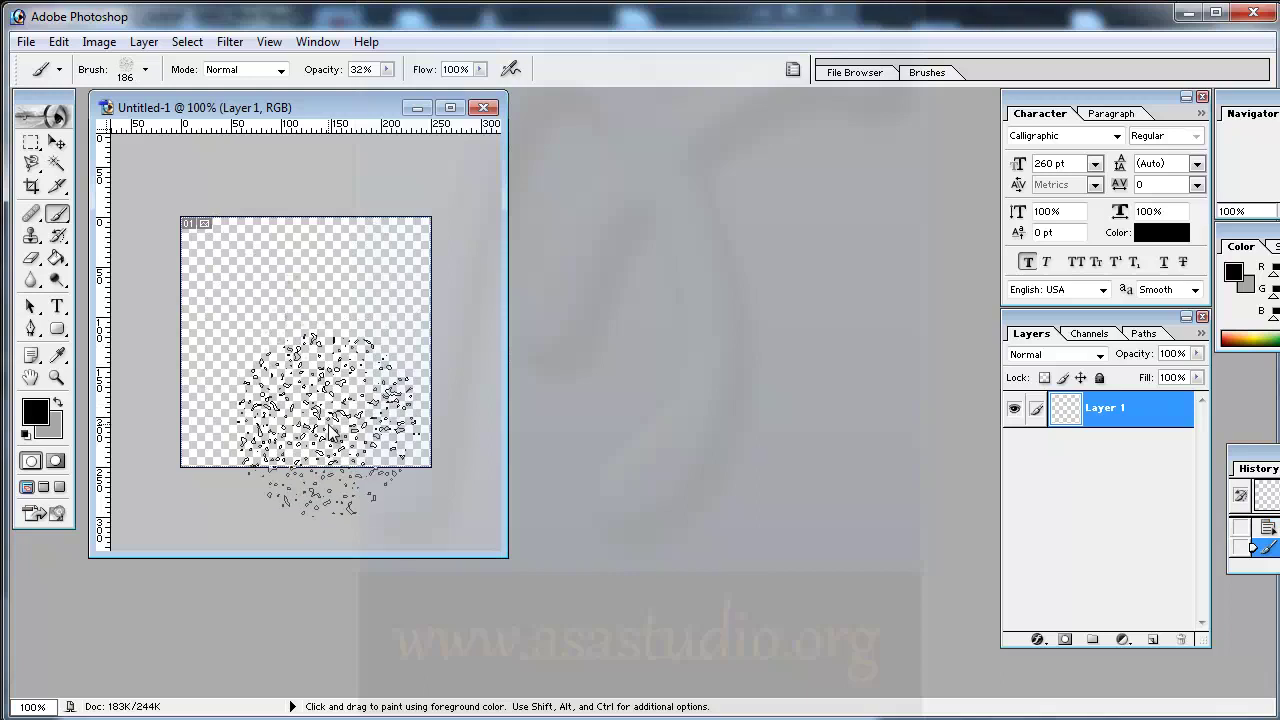
{"action": "left_click", "coordinate": [59, 402]}
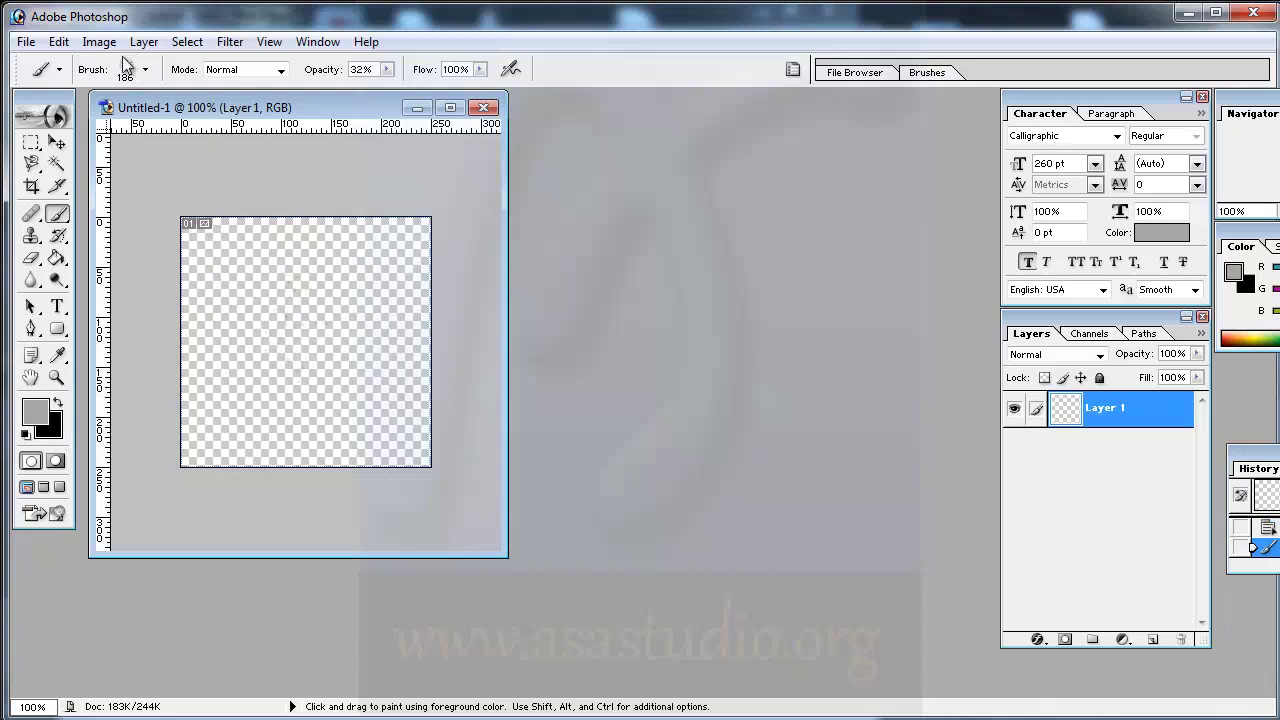
{"action": "left_click", "coordinate": [59, 42]}
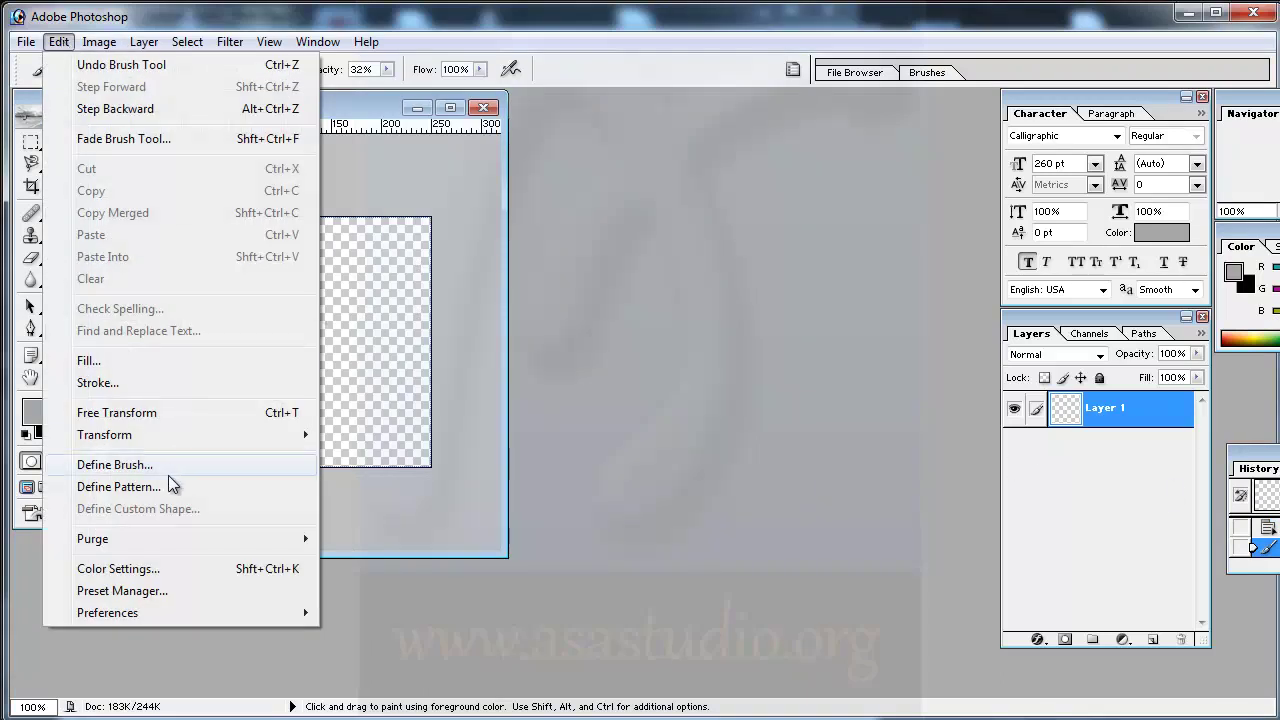
{"action": "left_click", "coordinate": [142, 361]}
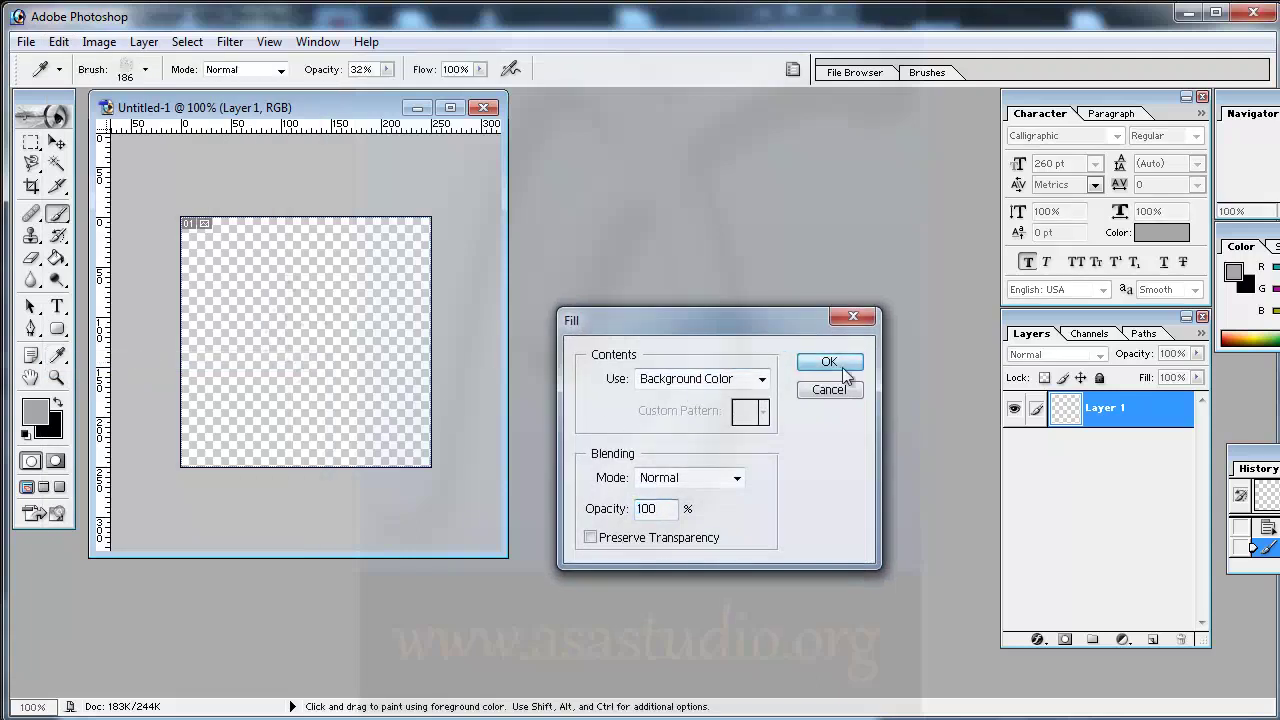
{"action": "left_click", "coordinate": [843, 366]}
{"action": "left_click", "coordinate": [1153, 638]}
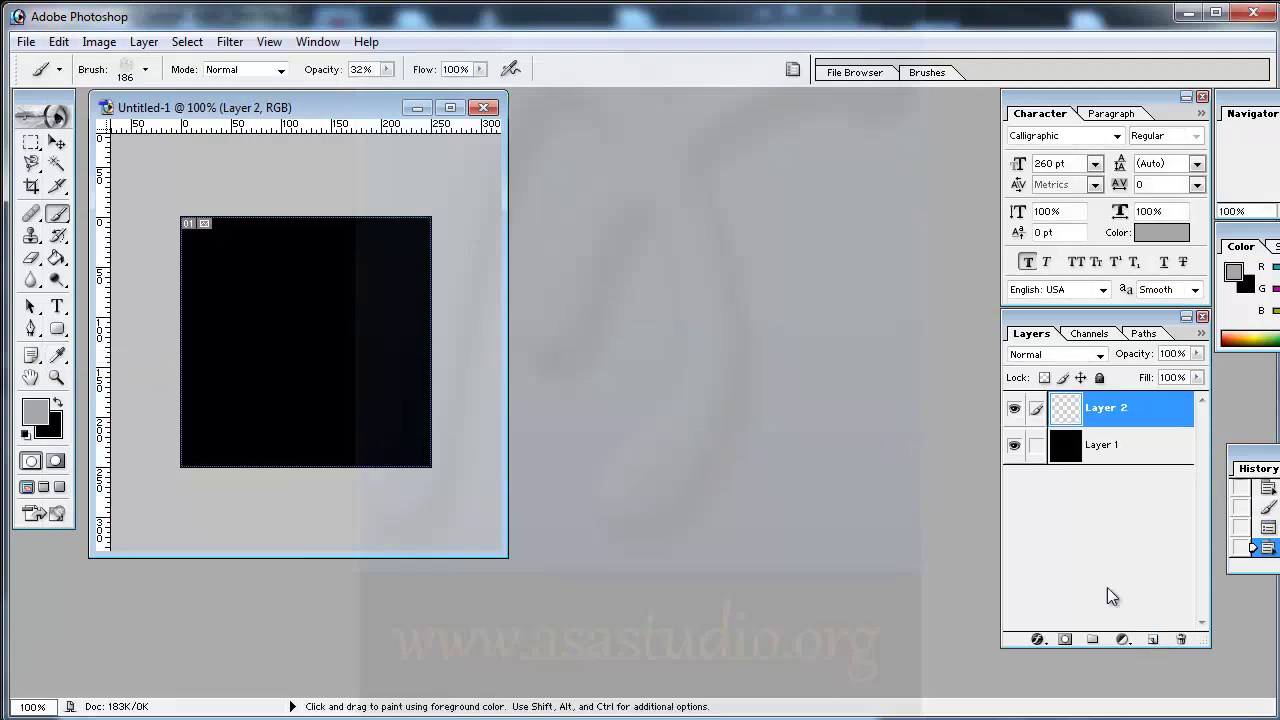
{"action": "left_click", "coordinate": [37, 419]}
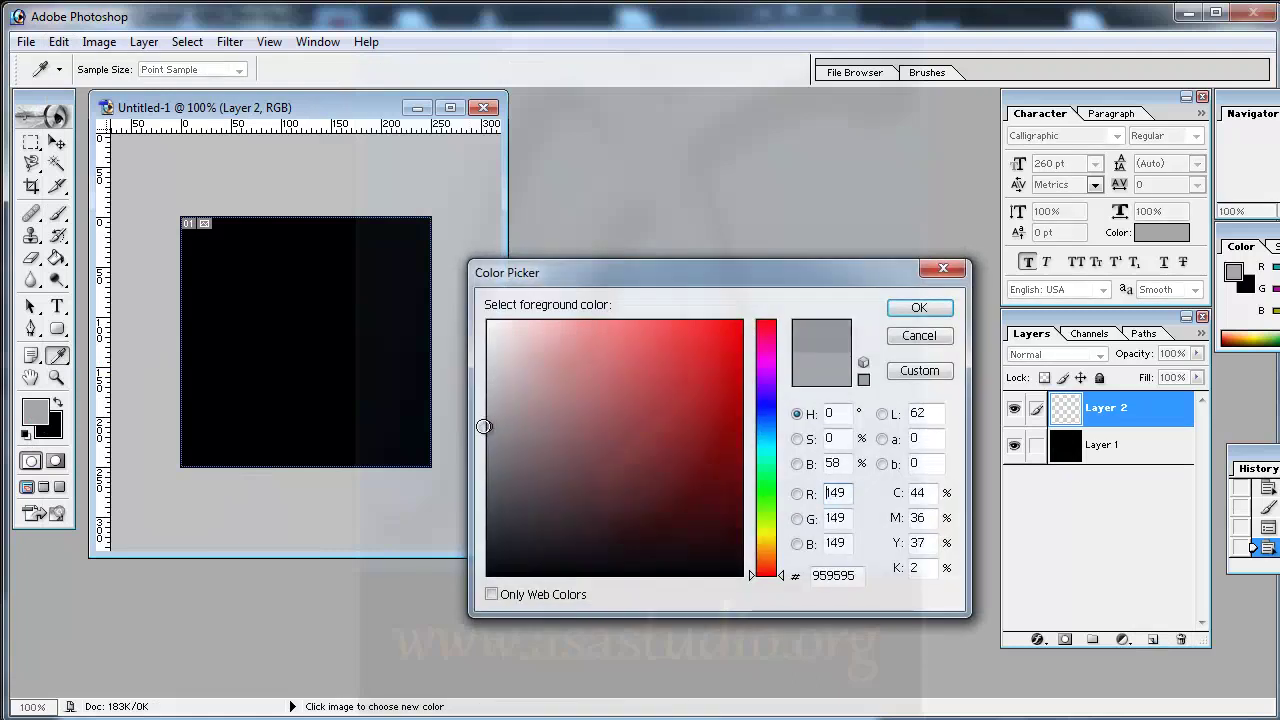
{"action": "left_click", "coordinate": [916, 308]}
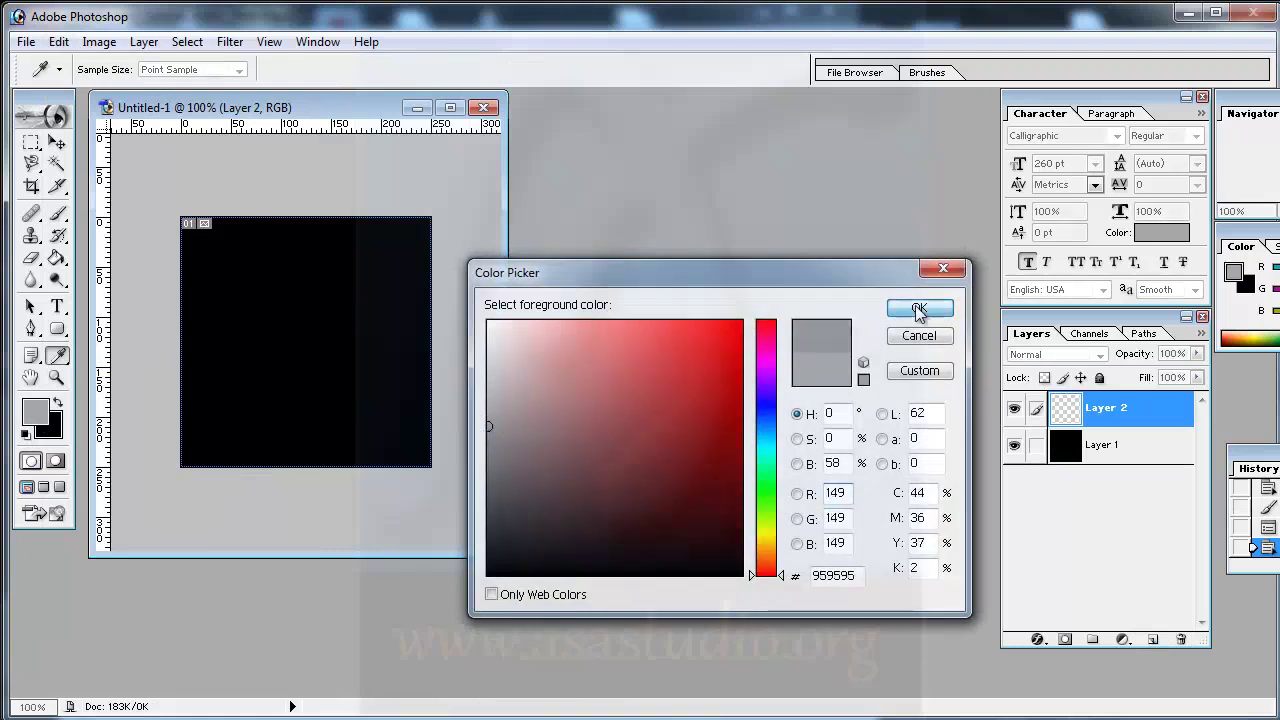
{"action": "key", "text": "b"}
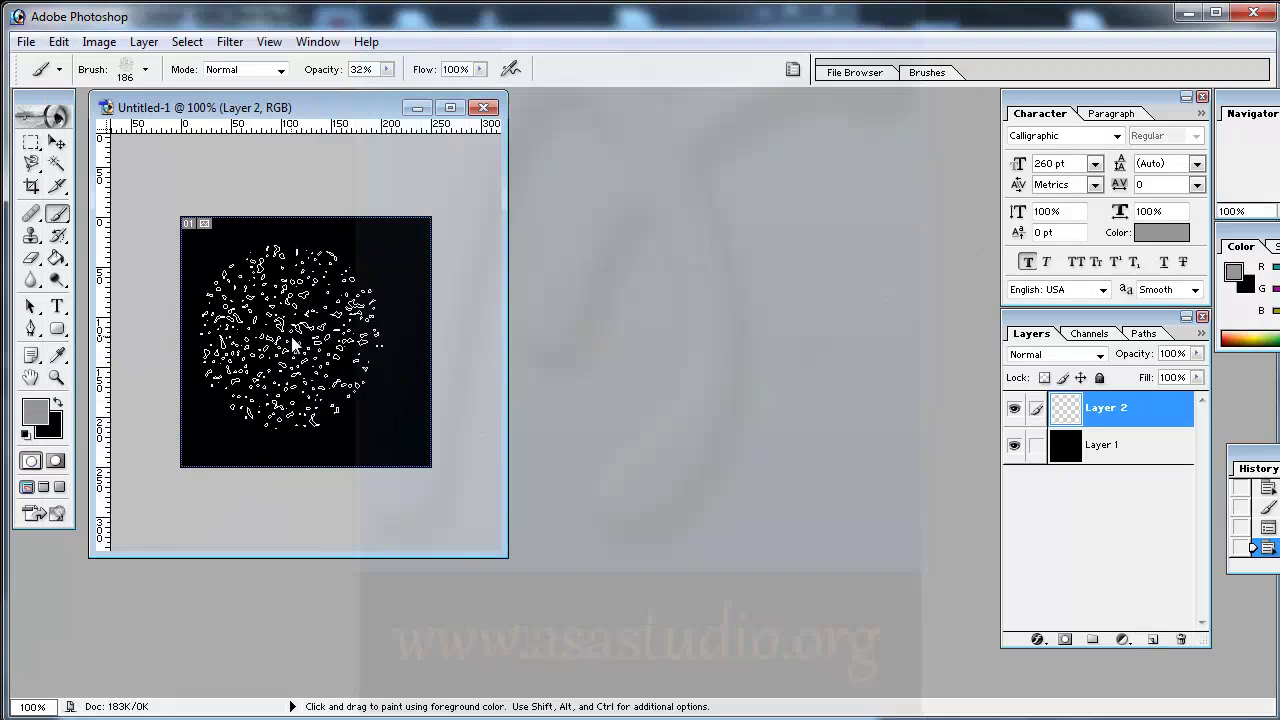
Step: Set the brush to 16% opacity in Screen blend mode
{"action": "left_click", "coordinate": [386, 70]}
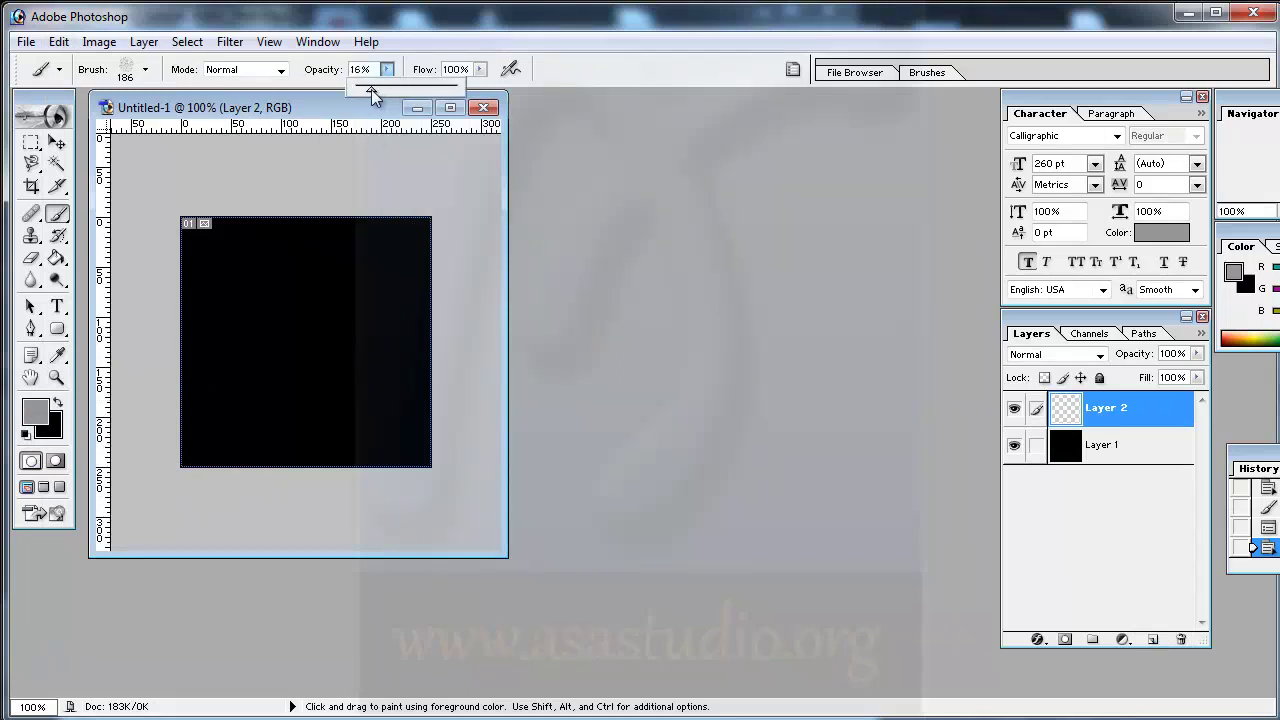
{"action": "left_click", "coordinate": [281, 70]}
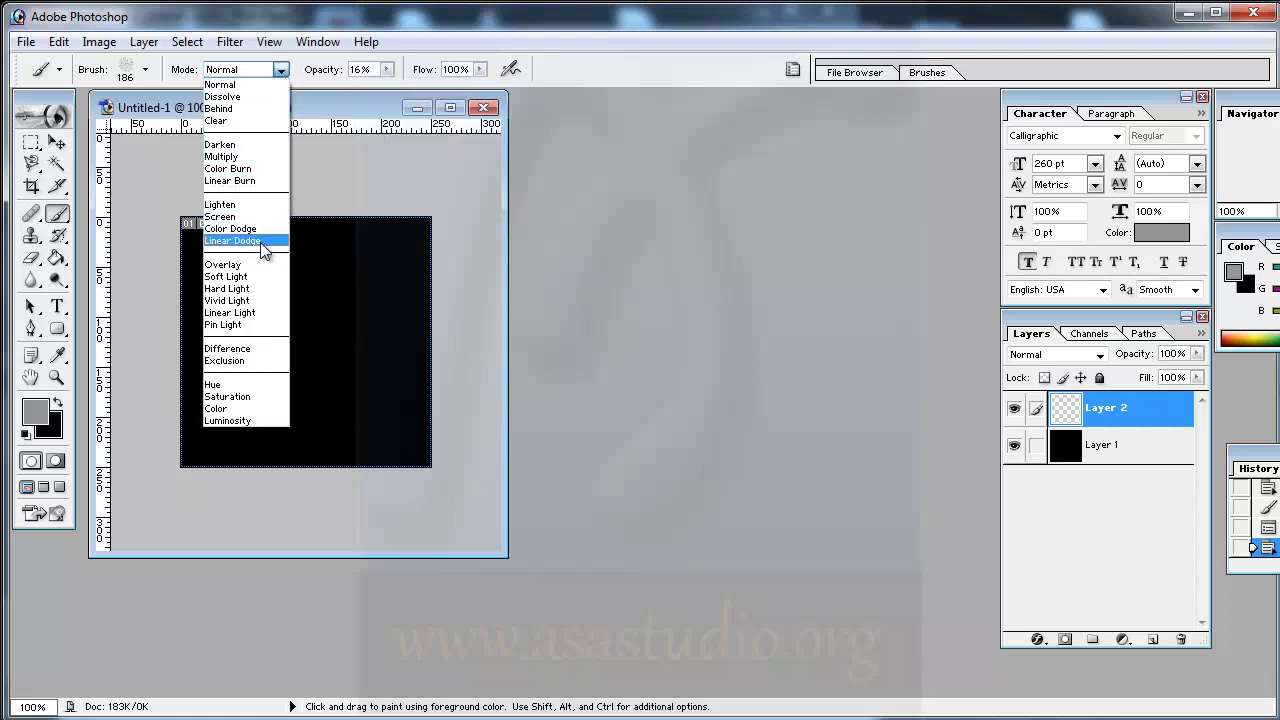
{"action": "left_click", "coordinate": [264, 217]}
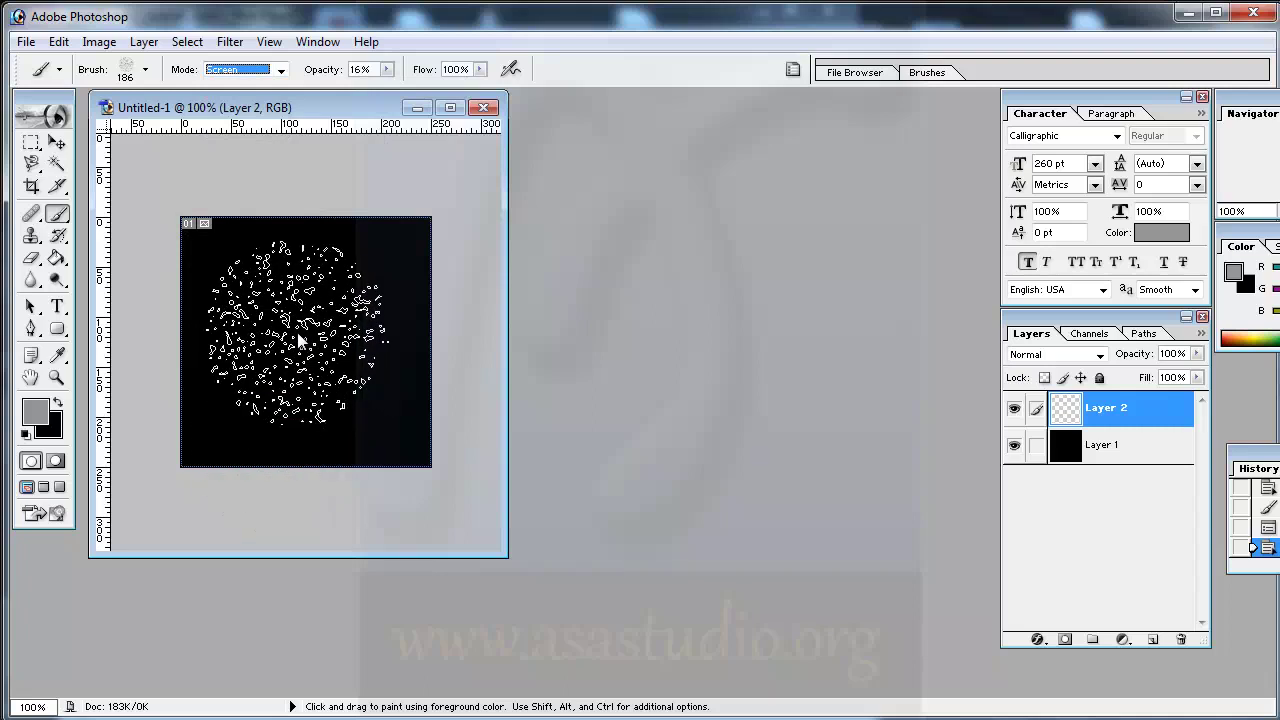
Step: Paint faint grey test strokes, then clear them from Layer 2 with the Rectangular Marquee and Delete
{"action": "left_click", "coordinate": [298, 340]}
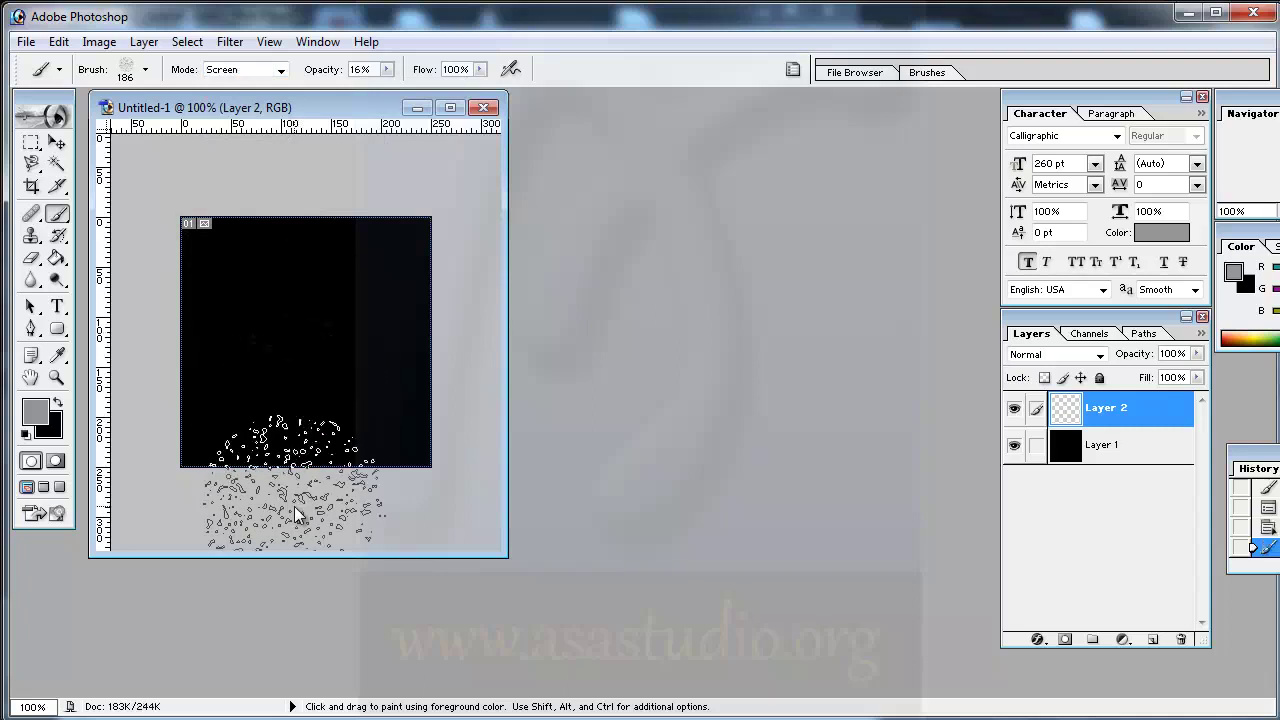
{"action": "left_click", "coordinate": [343, 357]}
{"action": "mouse_move", "coordinate": [412, 378]}
{"action": "left_mouse_down"}
{"action": "mouse_move", "coordinate": [298, 350]}
{"action": "mouse_move", "coordinate": [310, 545]}
{"action": "left_mouse_up"}
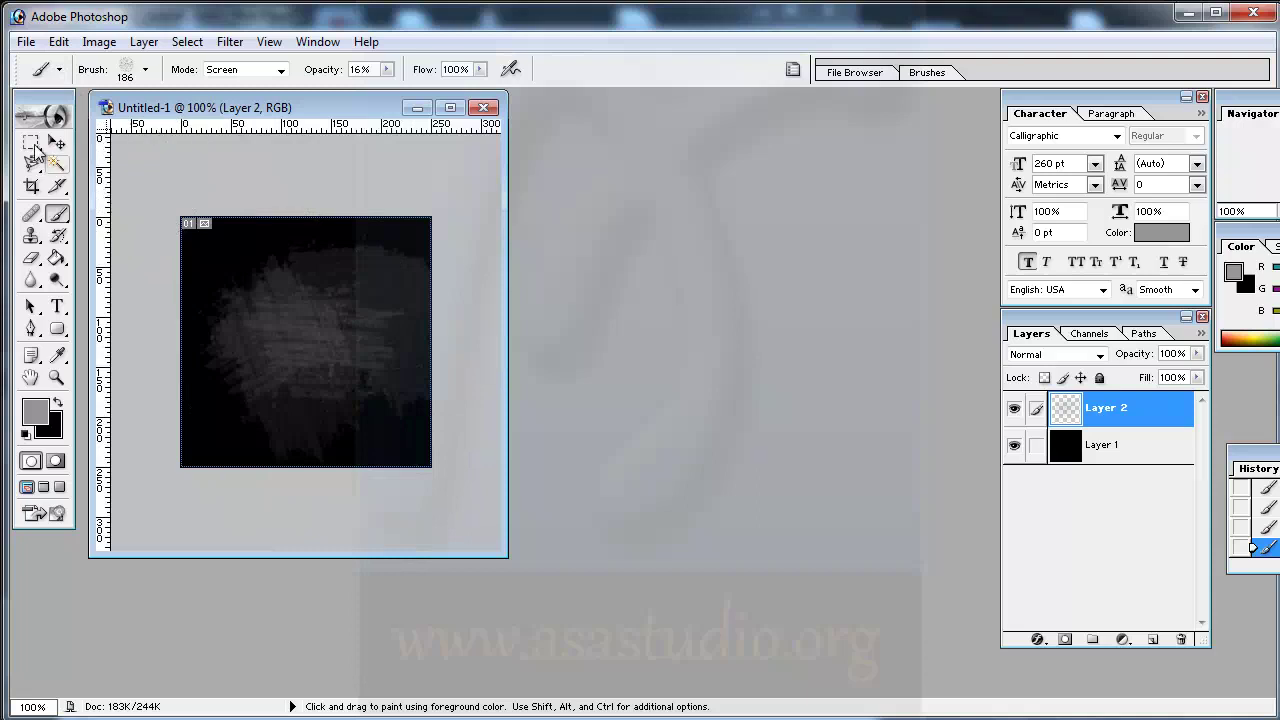
{"action": "left_click", "coordinate": [32, 143]}
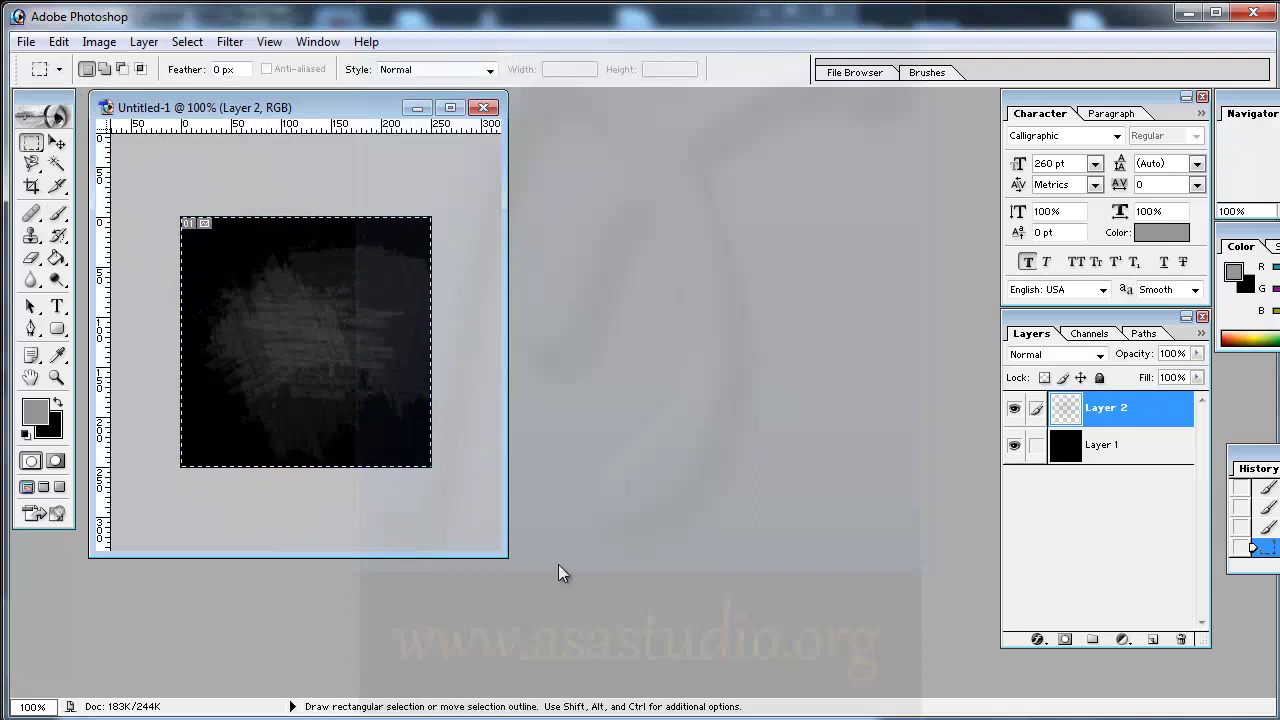
{"action": "key", "text": "Delete"}
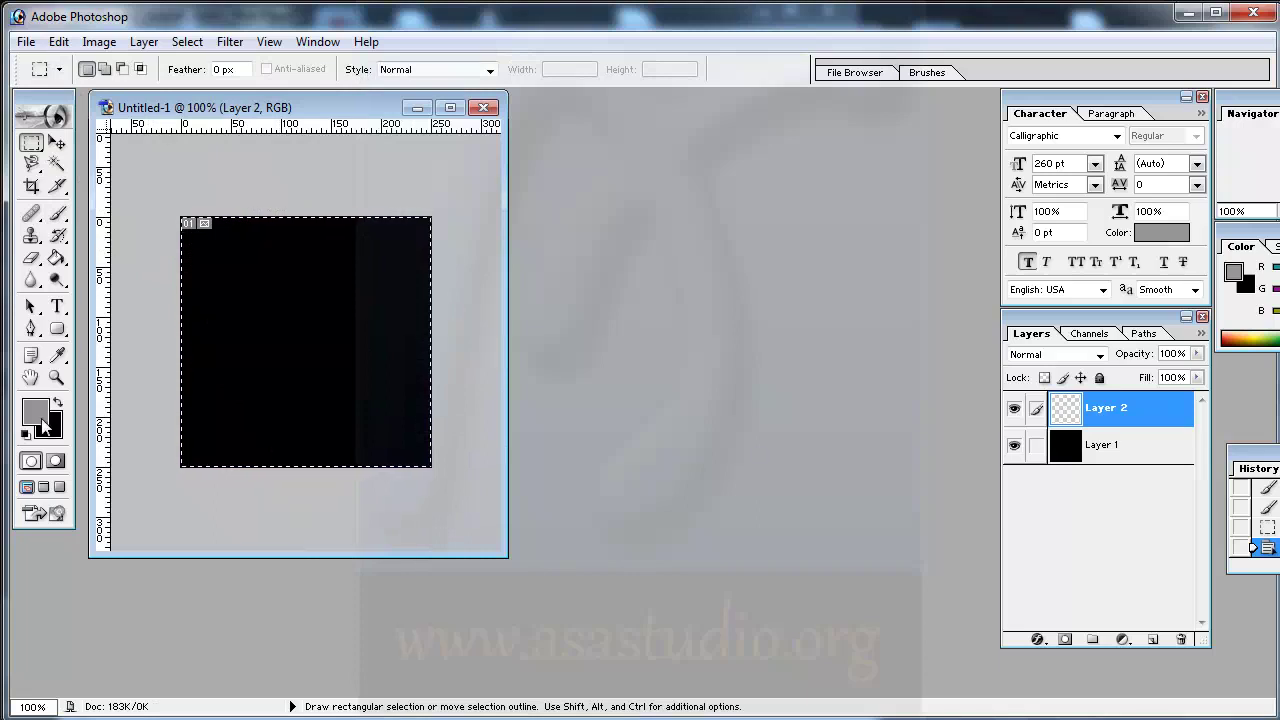
Step: Return to the Brush tool and try the soft 45 px and speckled 100 px presets
{"action": "left_click", "coordinate": [57, 213]}
{"action": "left_click_drag", "start_coordinate": [235, 290], "coordinate": [282, 318]}
{"action": "right_click", "coordinate": [282, 318]}
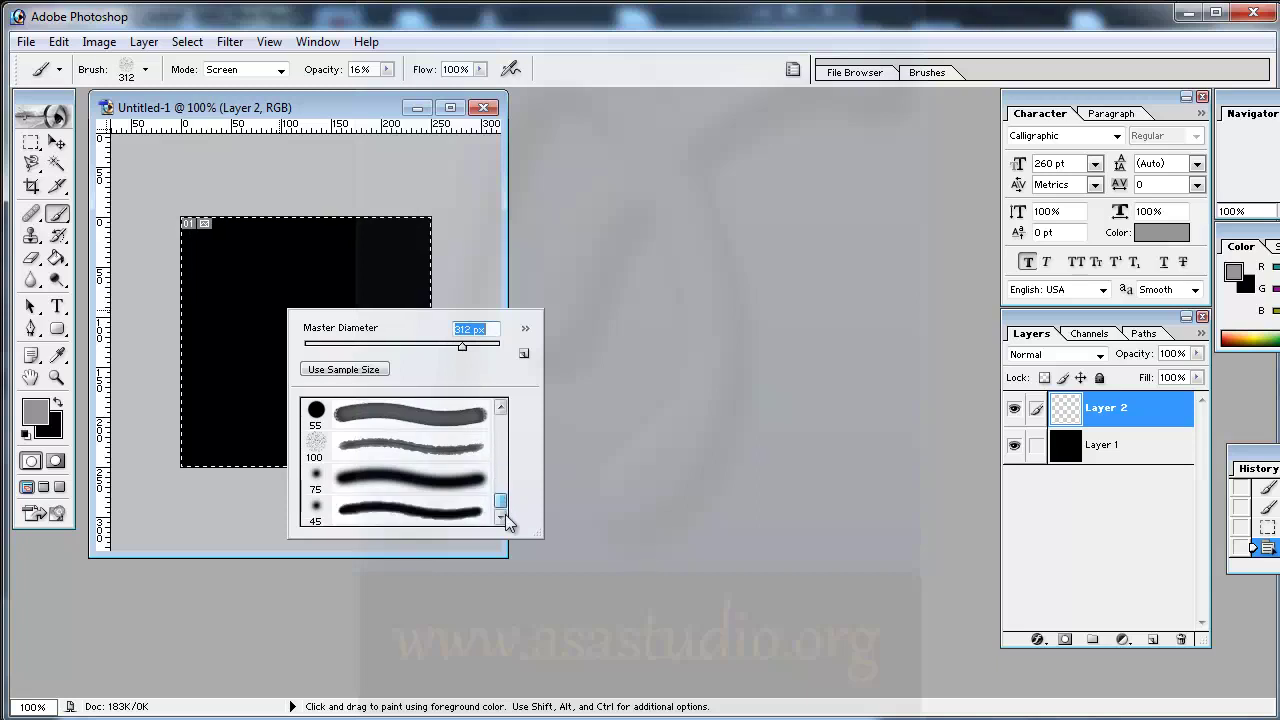
{"action": "left_click", "coordinate": [441, 519]}
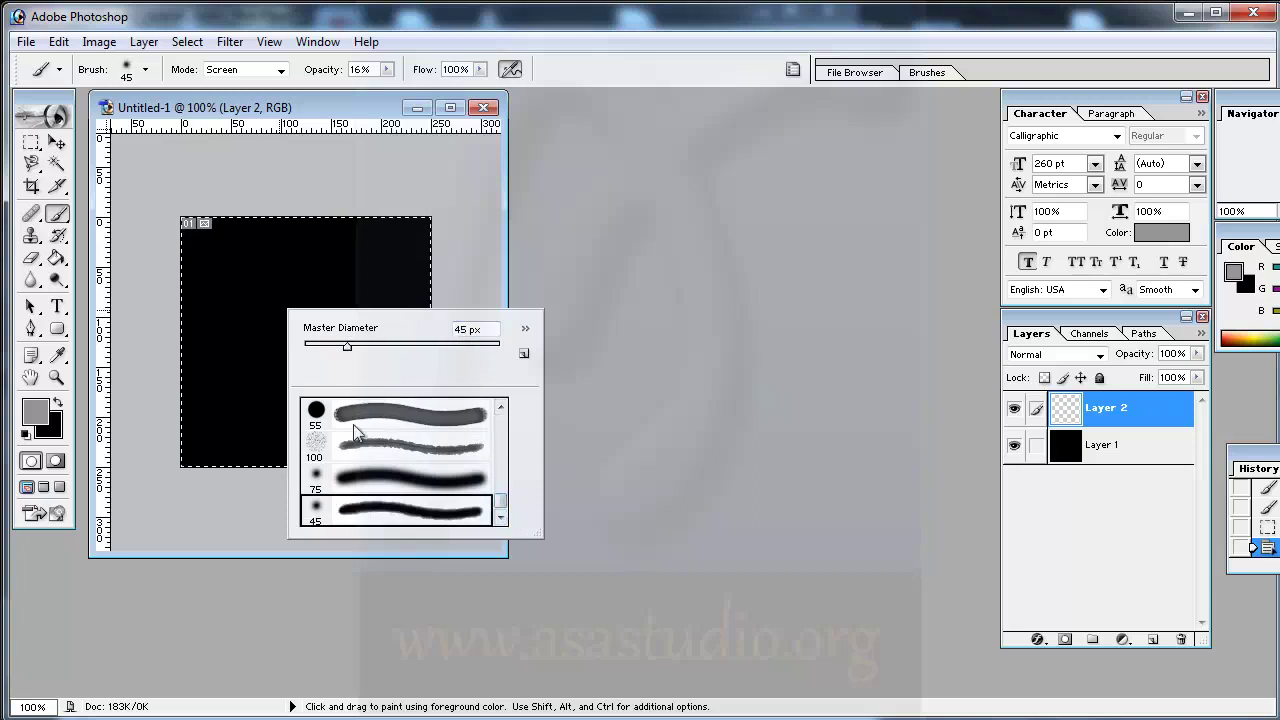
{"action": "left_click_drag", "start_coordinate": [502, 512], "coordinate": [509, 505]}
{"action": "left_click", "coordinate": [407, 455]}
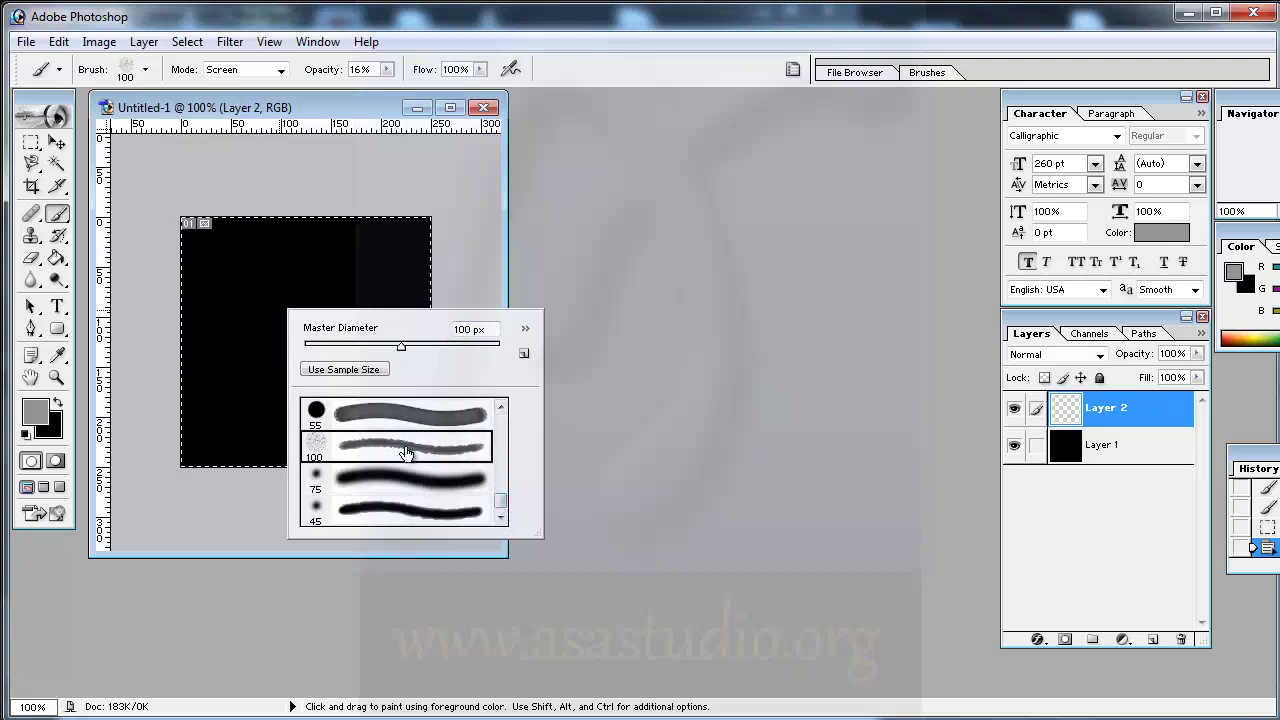
Step: Try the scattered 32 px preset, then settle on the speckled 100 px at 455 px diameter
{"action": "scroll", "coordinate": [407, 453], "scroll_direction": "up", "scroll_amount": 1}
{"action": "scroll", "coordinate": [409, 453], "scroll_direction": "up", "scroll_amount": 1}
{"action": "scroll", "coordinate": [409, 453], "scroll_direction": "up", "scroll_amount": 1}
{"action": "scroll", "coordinate": [411, 454], "scroll_direction": "up", "scroll_amount": 1}
{"action": "left_click", "coordinate": [409, 493]}
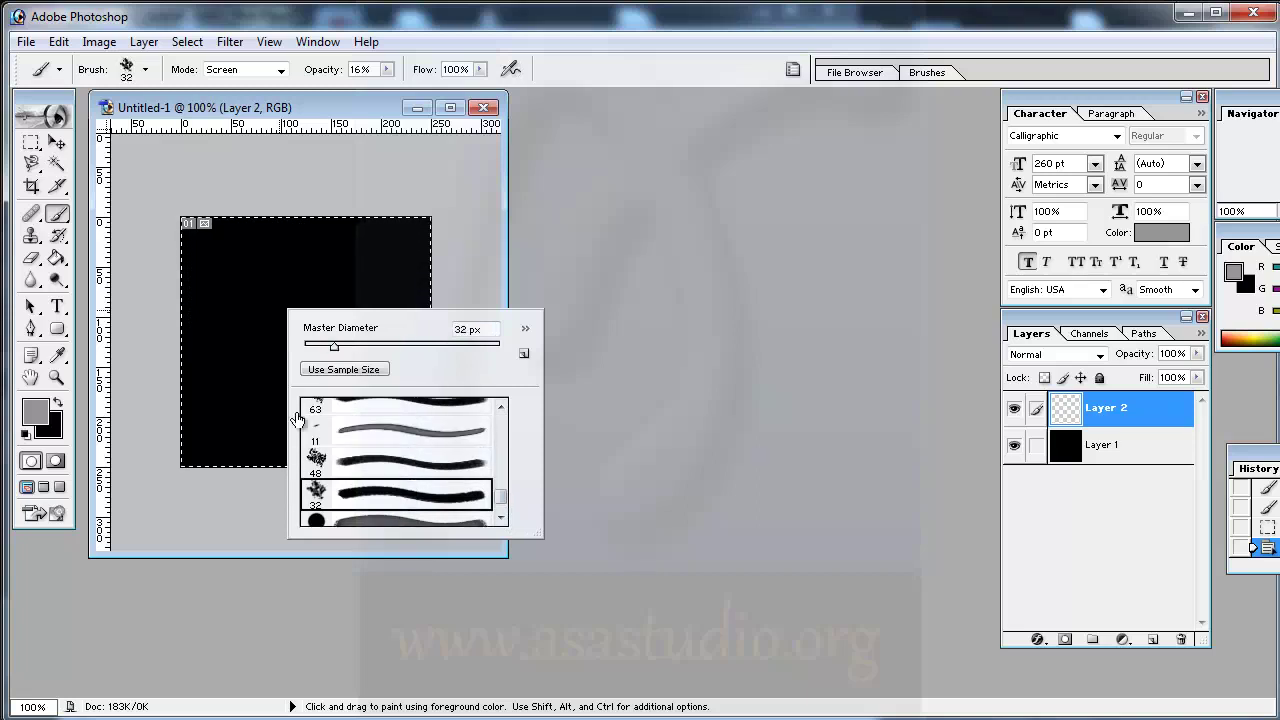
{"action": "scroll", "coordinate": [409, 492], "scroll_direction": "up", "scroll_amount": 1}
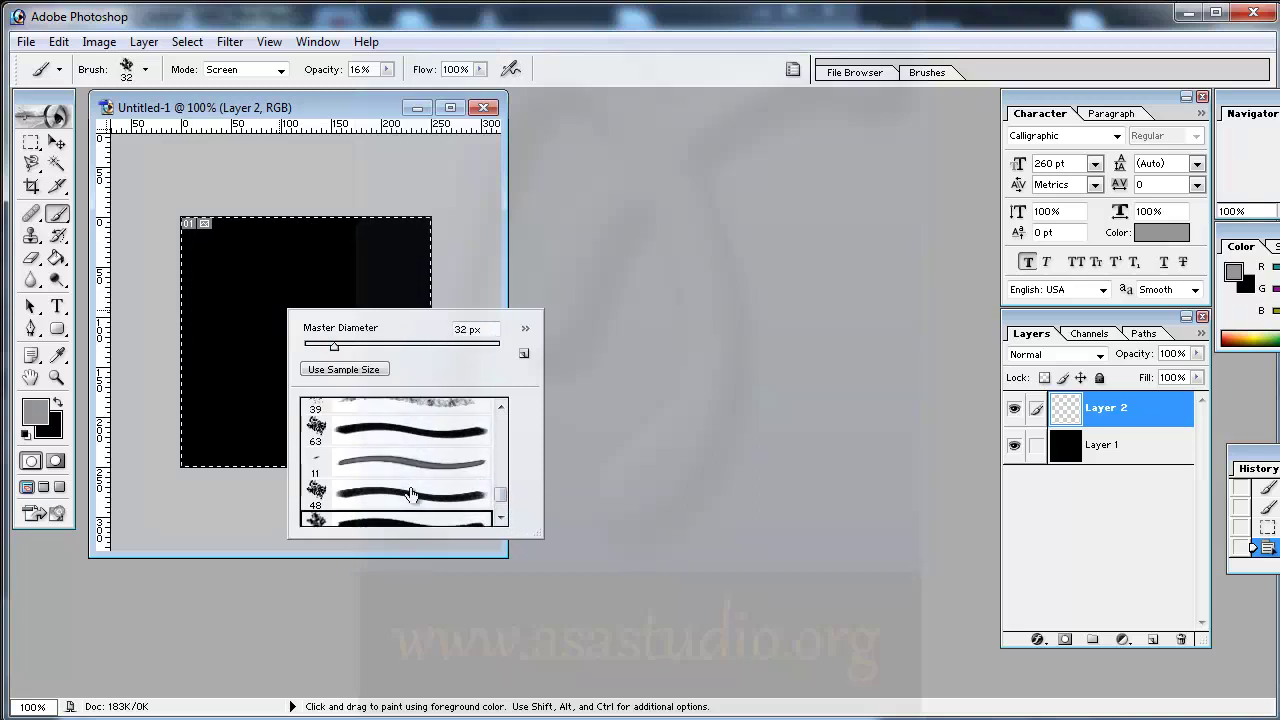
{"action": "scroll", "coordinate": [411, 493], "scroll_direction": "up", "scroll_amount": 1}
{"action": "scroll", "coordinate": [413, 493], "scroll_direction": "down", "scroll_amount": 2}
{"action": "scroll", "coordinate": [413, 494], "scroll_direction": "down", "scroll_amount": 1}
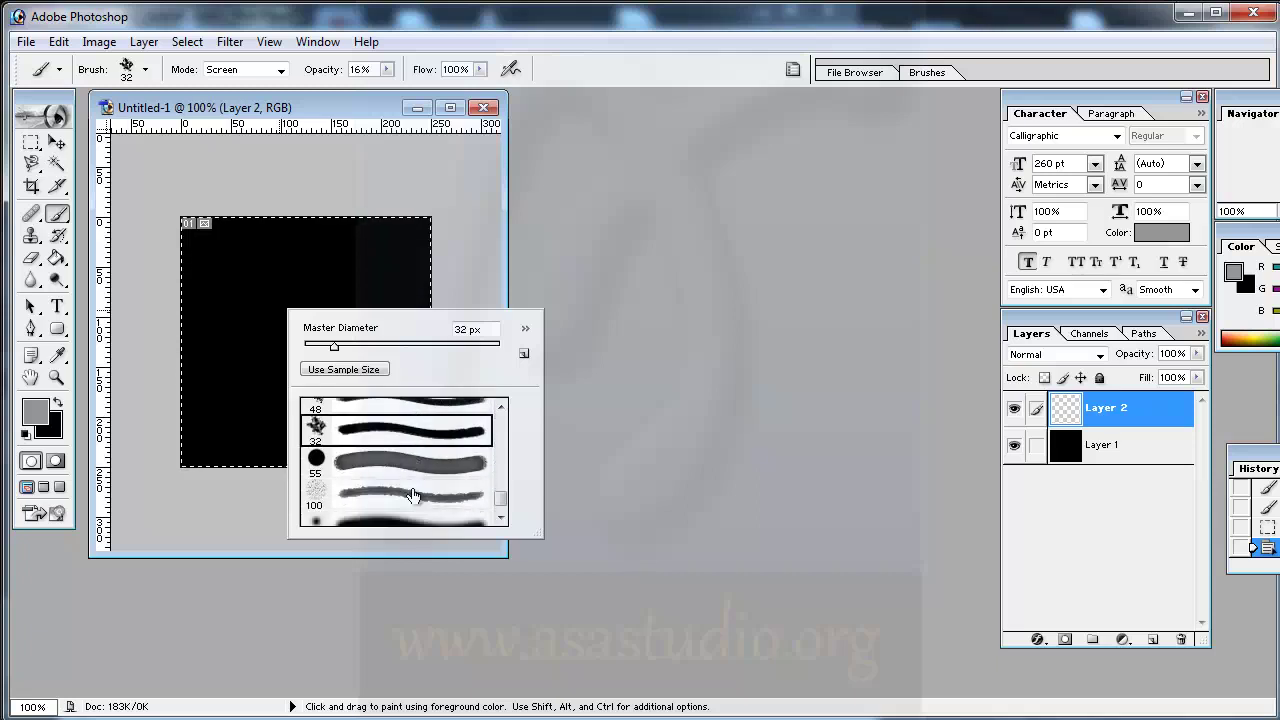
{"action": "left_click", "coordinate": [390, 497]}
{"action": "scroll", "coordinate": [430, 496], "scroll_direction": "down", "scroll_amount": 2}
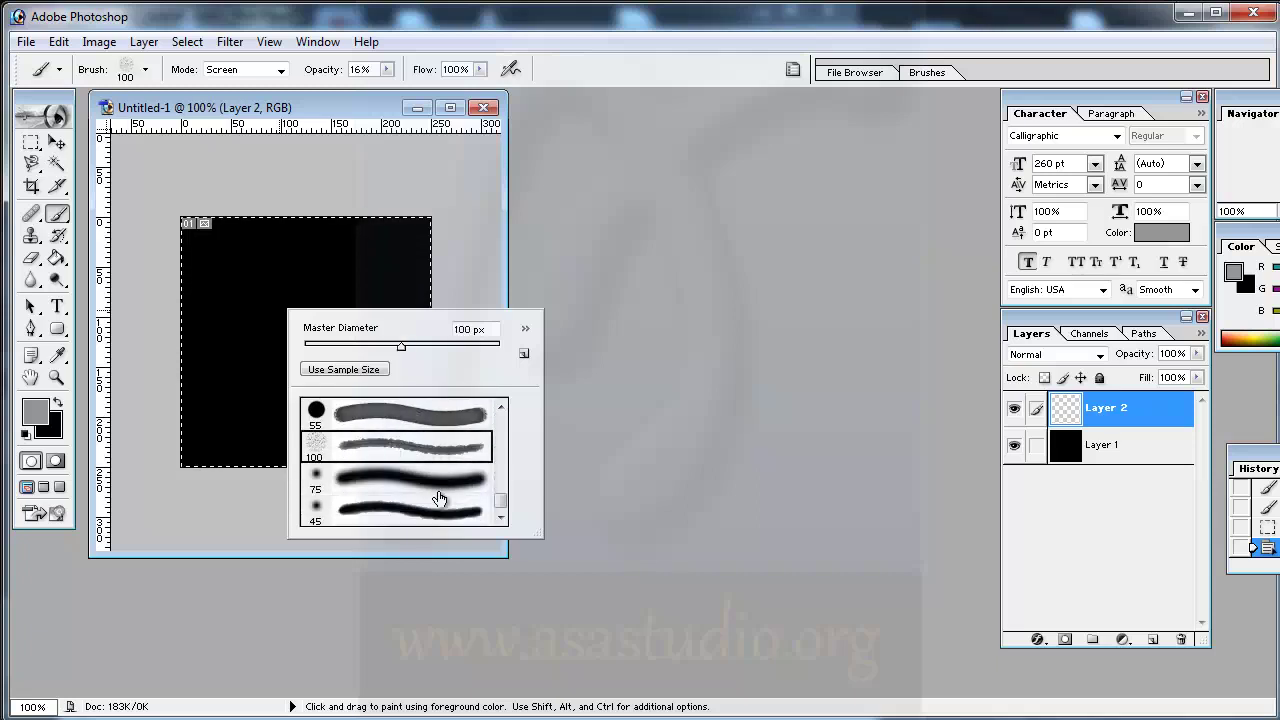
{"action": "left_click_drag", "start_coordinate": [401, 346], "coordinate": [481, 360]}
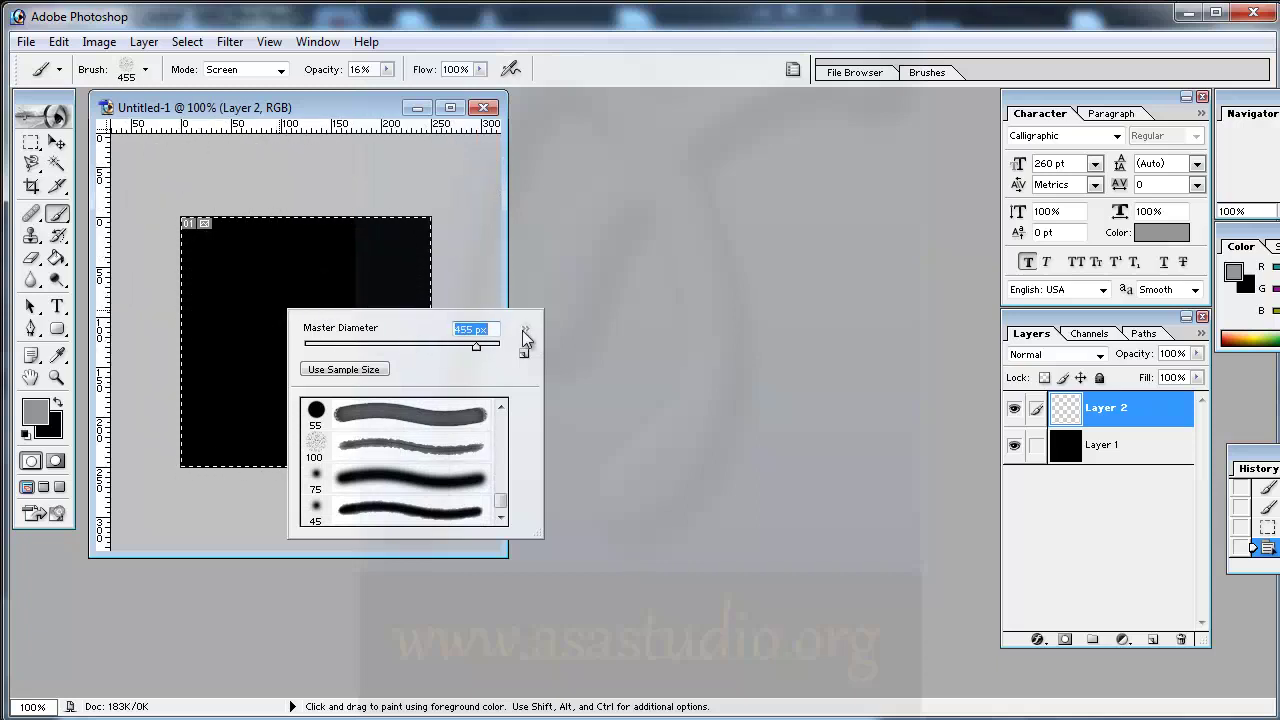
Step: Dab faint paint, resize the brush to 210 px, and build a grainy grey smoke puff centrally
{"action": "left_click", "coordinate": [276, 350]}
{"action": "left_click", "coordinate": [302, 405]}
{"action": "left_click", "coordinate": [296, 386]}
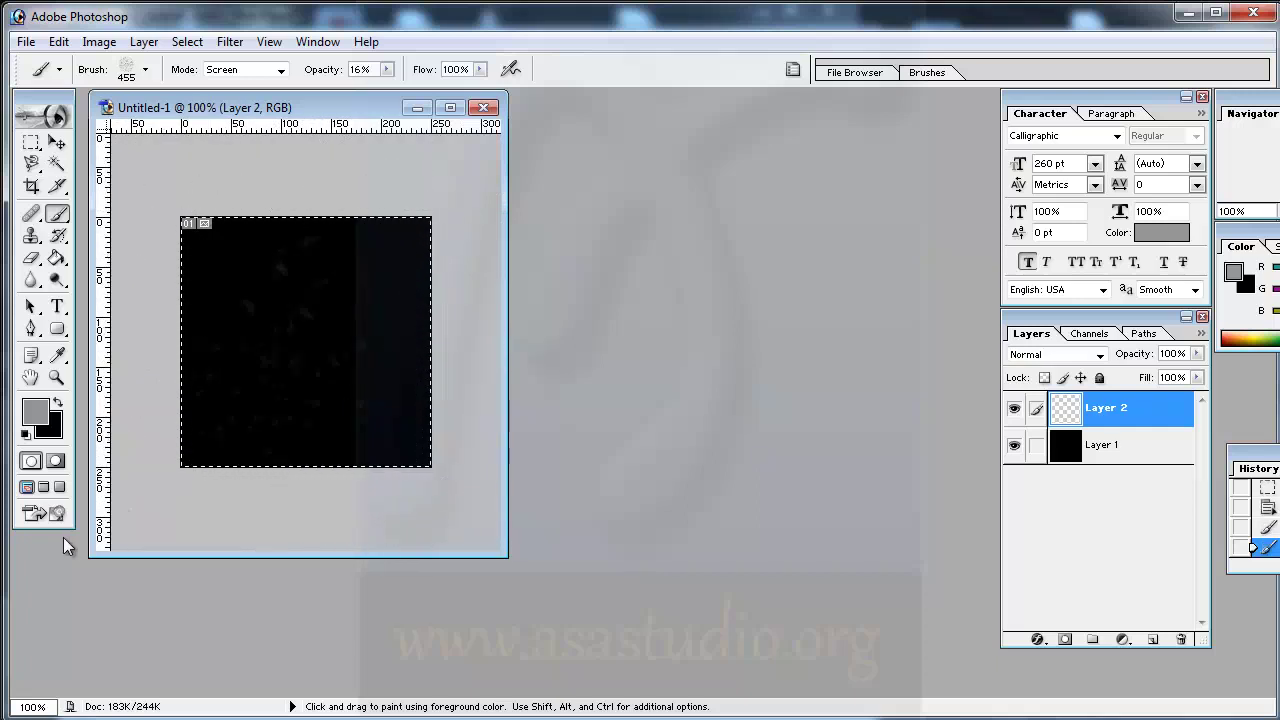
{"action": "right_click", "coordinate": [420, 395]}
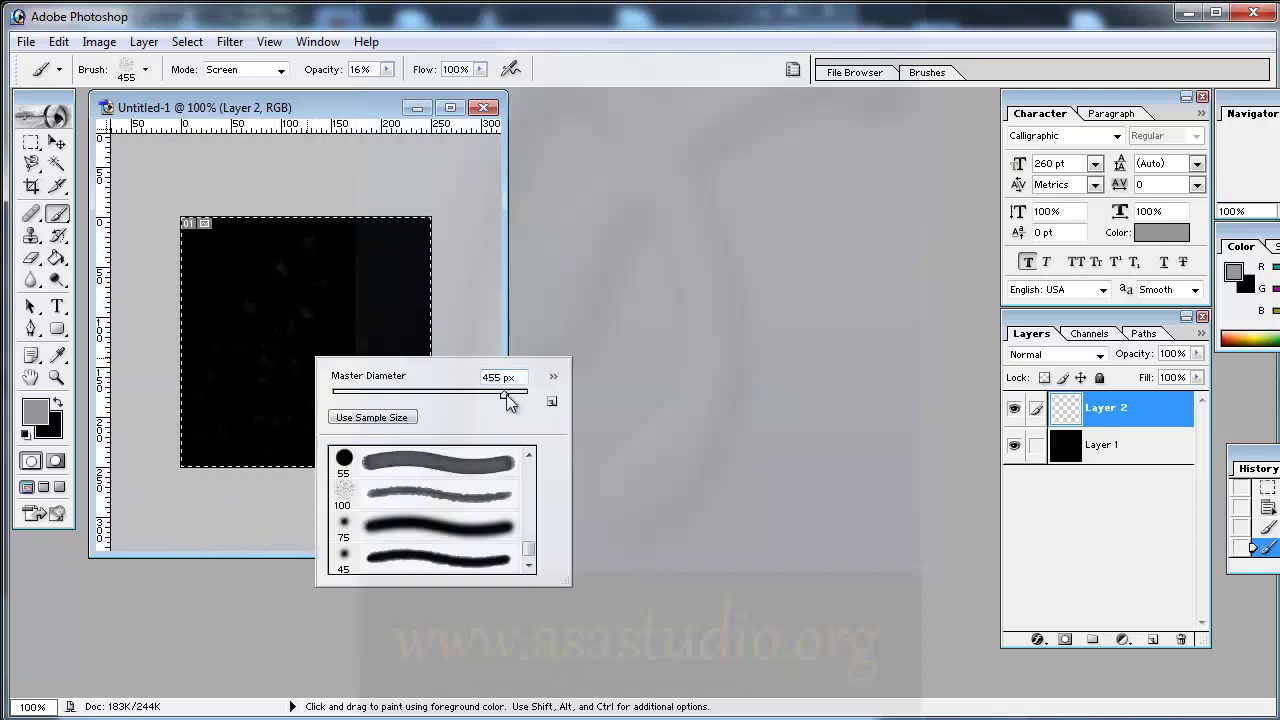
{"action": "left_click", "coordinate": [318, 345]}
{"action": "left_click", "coordinate": [306, 345]}
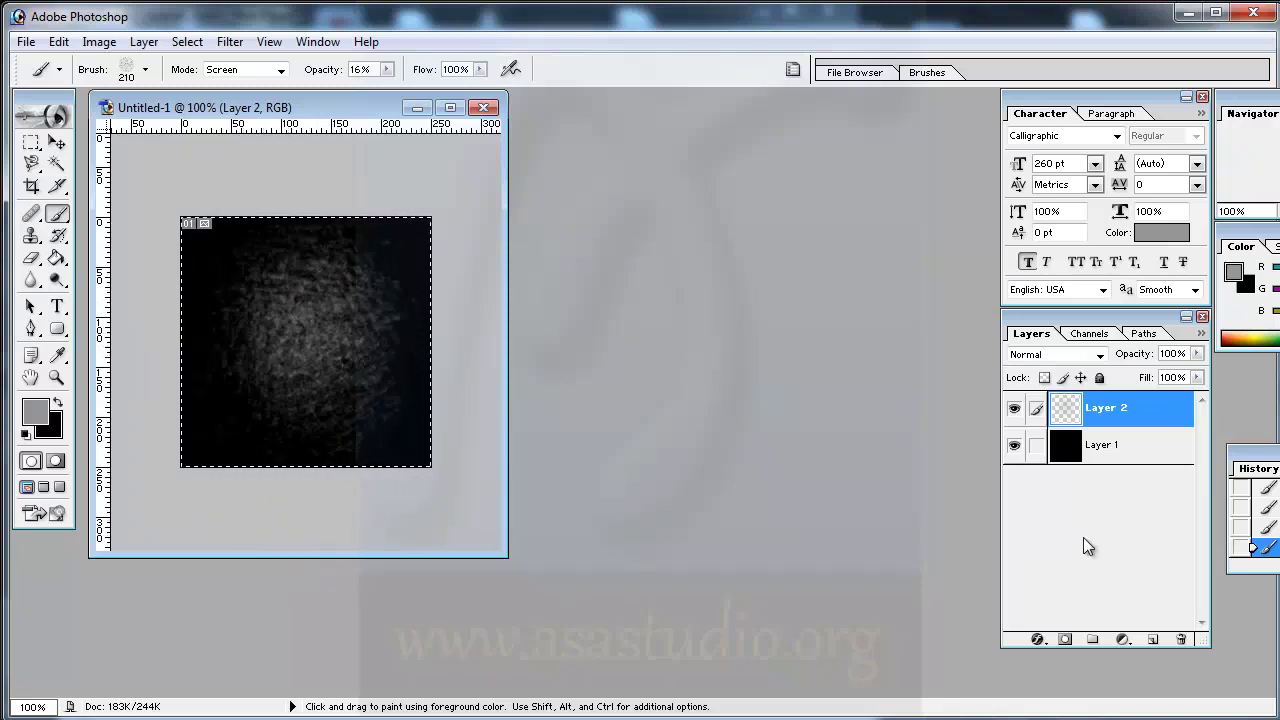
Step: Hide the black background layer and export via Save for Web as PNG-24
{"action": "left_click", "coordinate": [1014, 447]}
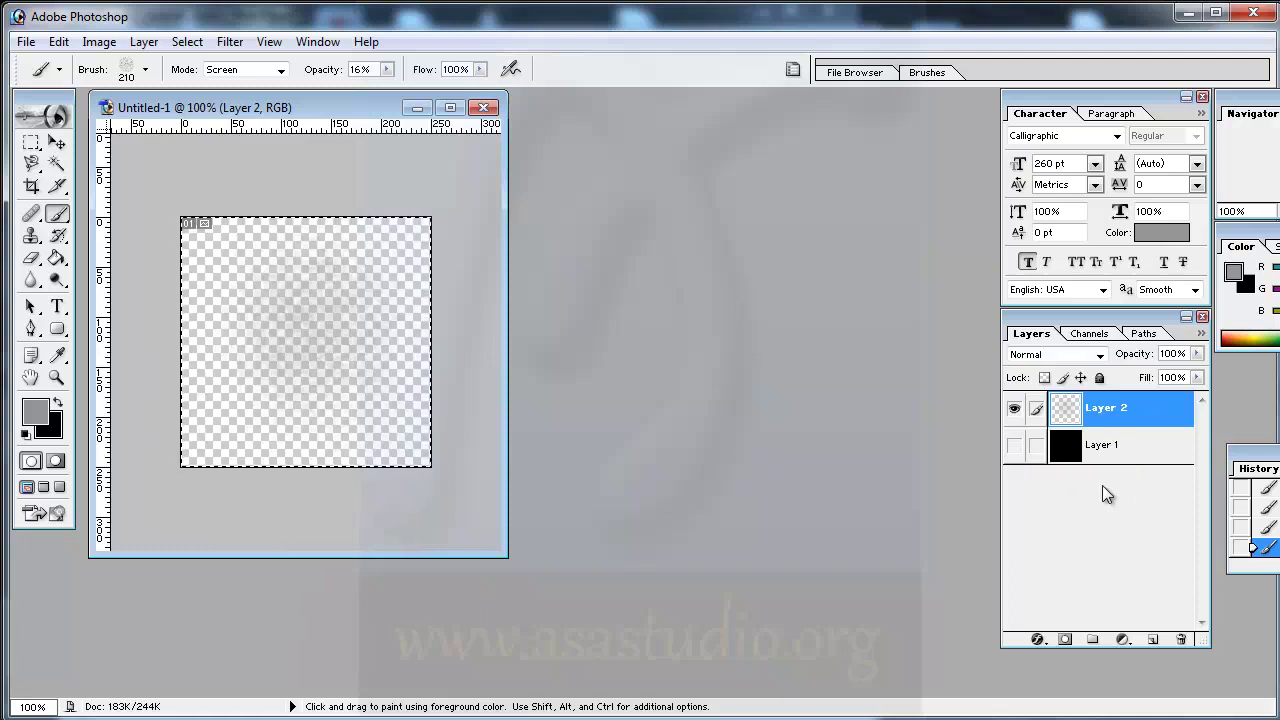
{"action": "left_click", "coordinate": [26, 42]}
{"action": "left_click", "coordinate": [55, 249]}
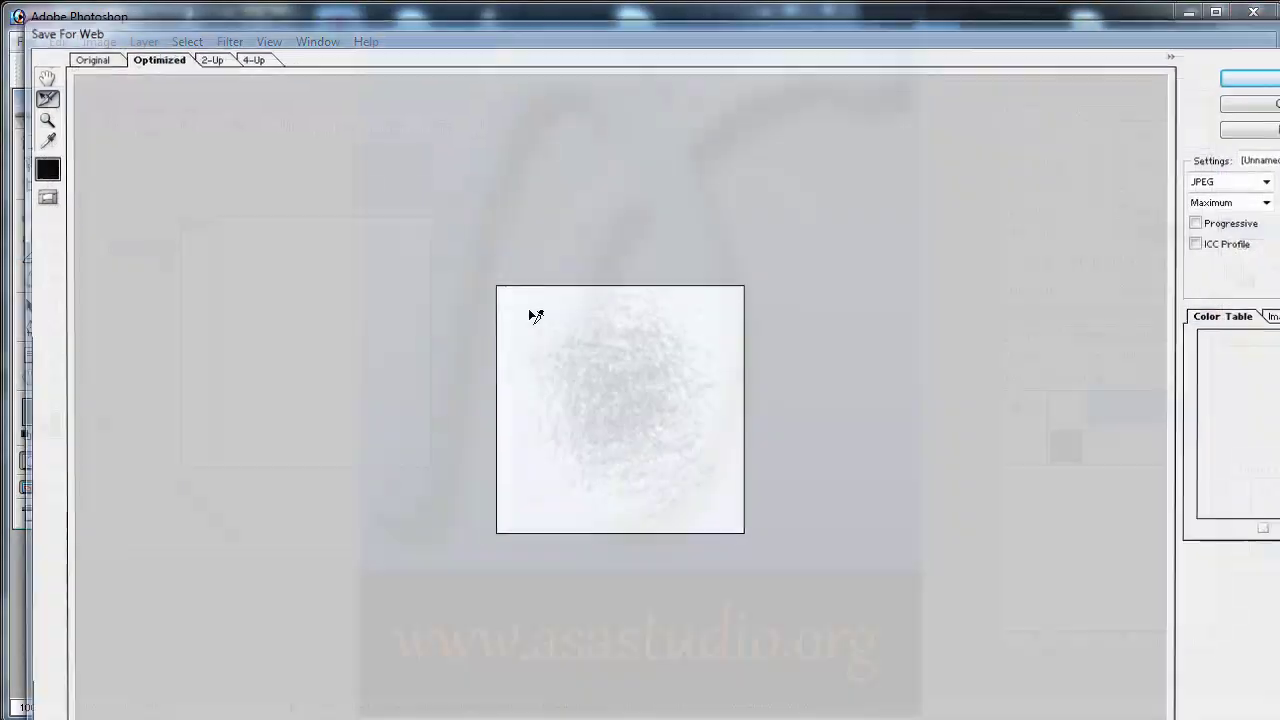
{"action": "left_click", "coordinate": [1273, 180]}
{"action": "left_click", "coordinate": [1262, 241]}
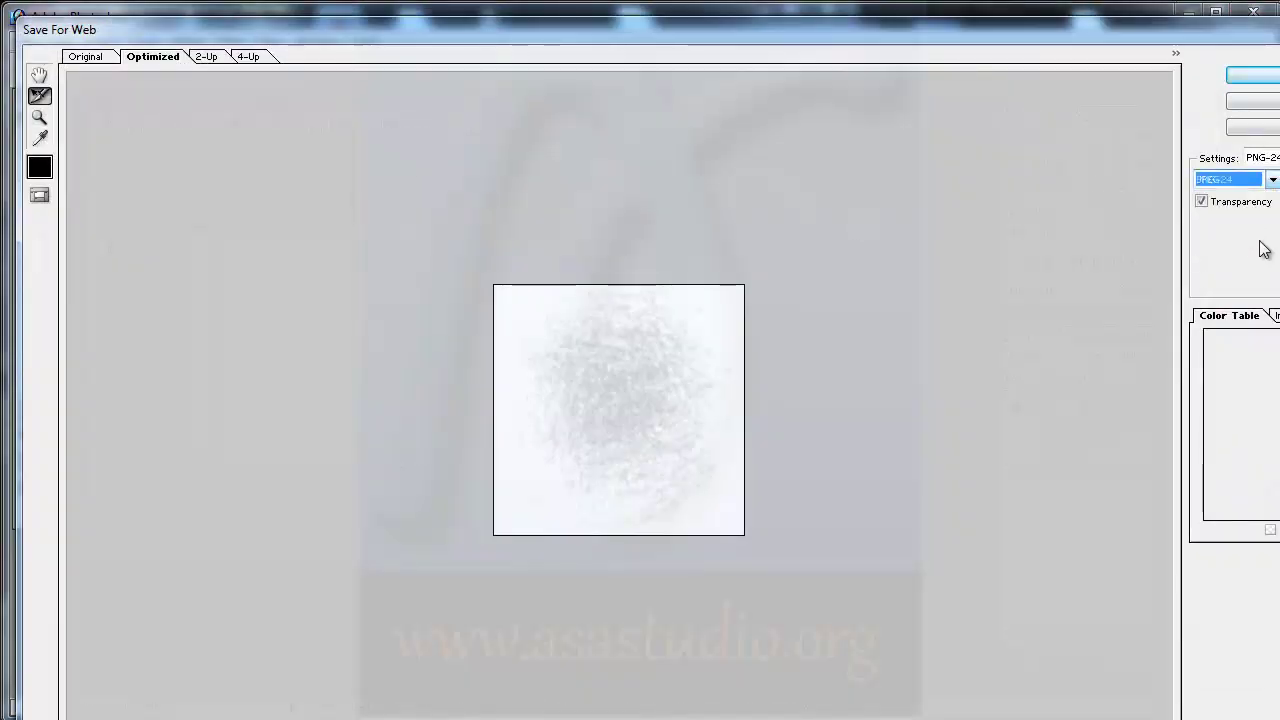
{"action": "left_click", "coordinate": [1253, 76]}
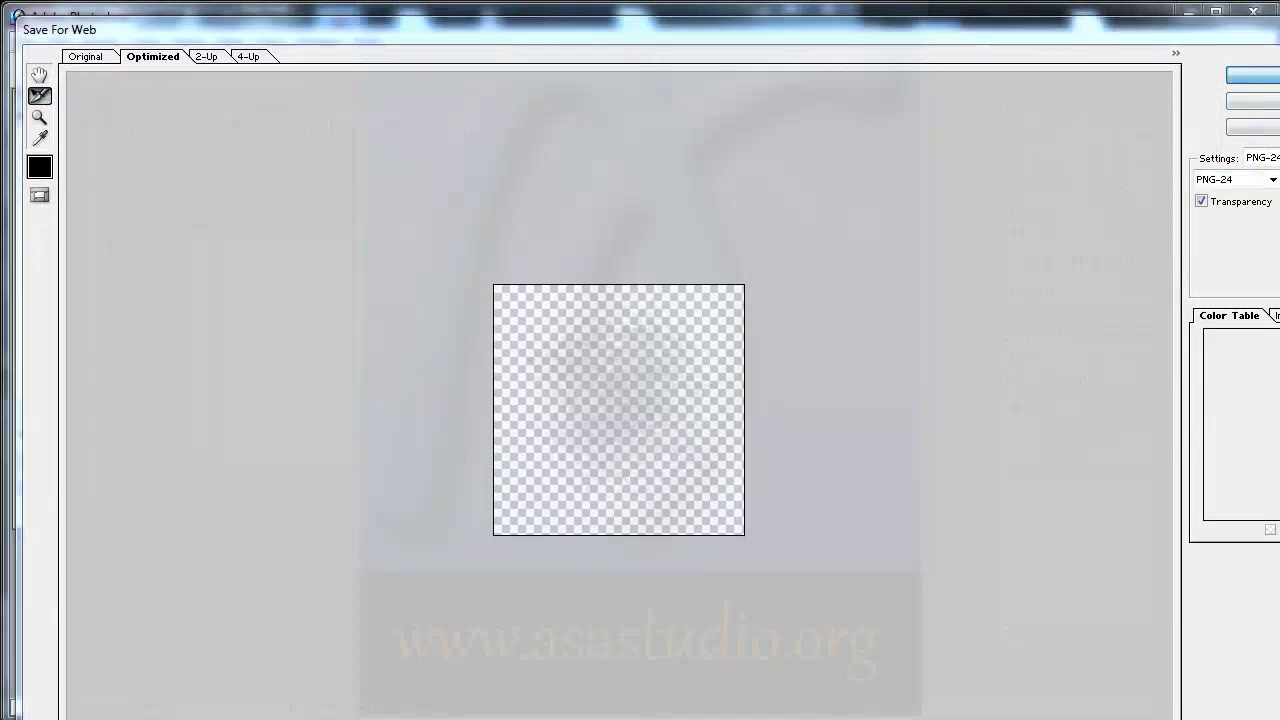
Step: Save the file as asap in unity_mobil/tutorial_mobil/Assets/Material, then quit Photoshop without saving Untitled-1
{"action": "left_click_drag", "start_coordinate": [650, 231], "coordinate": [434, 119]}
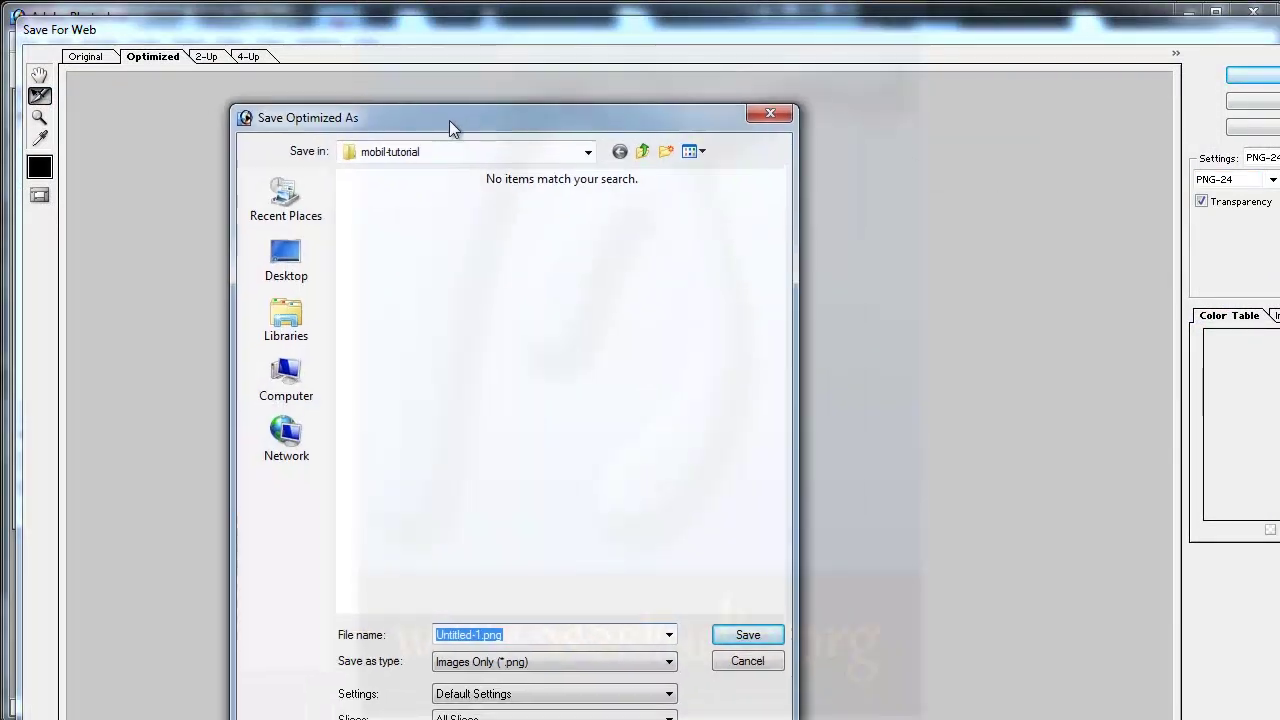
{"action": "left_click", "coordinate": [281, 272]}
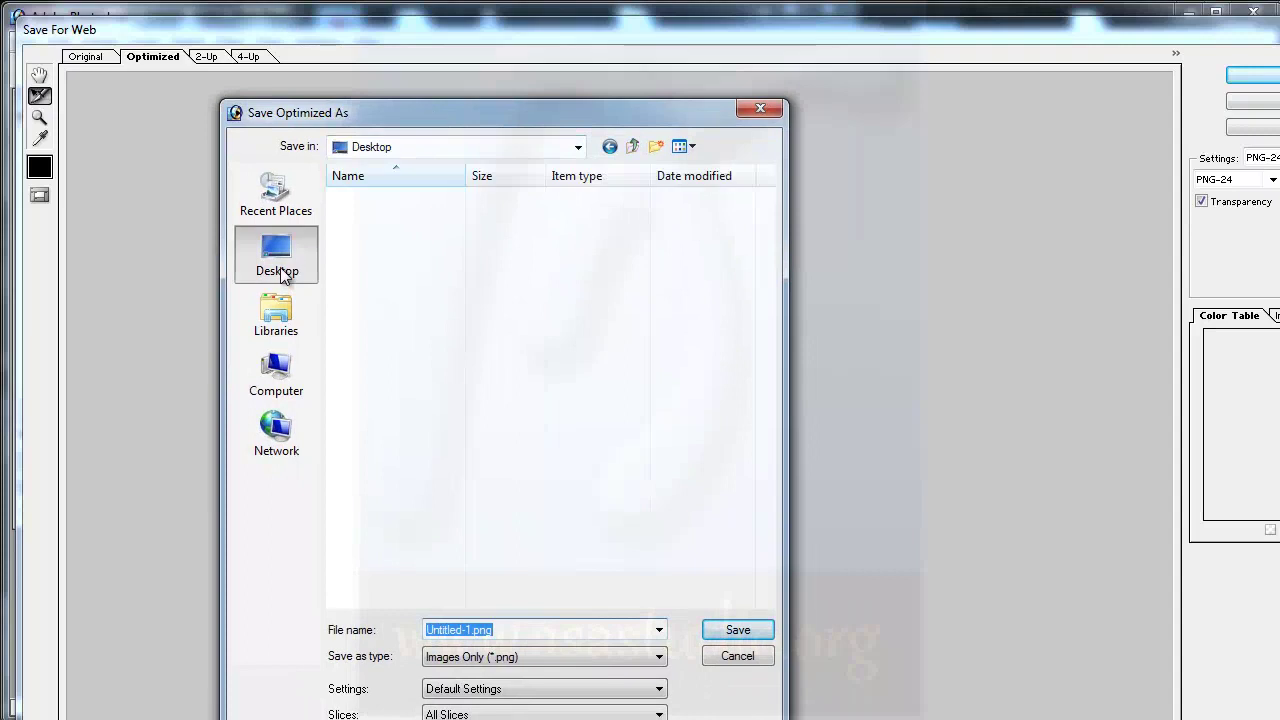
{"action": "left_click", "coordinate": [380, 358]}
{"action": "double_click", "coordinate": [368, 358]}
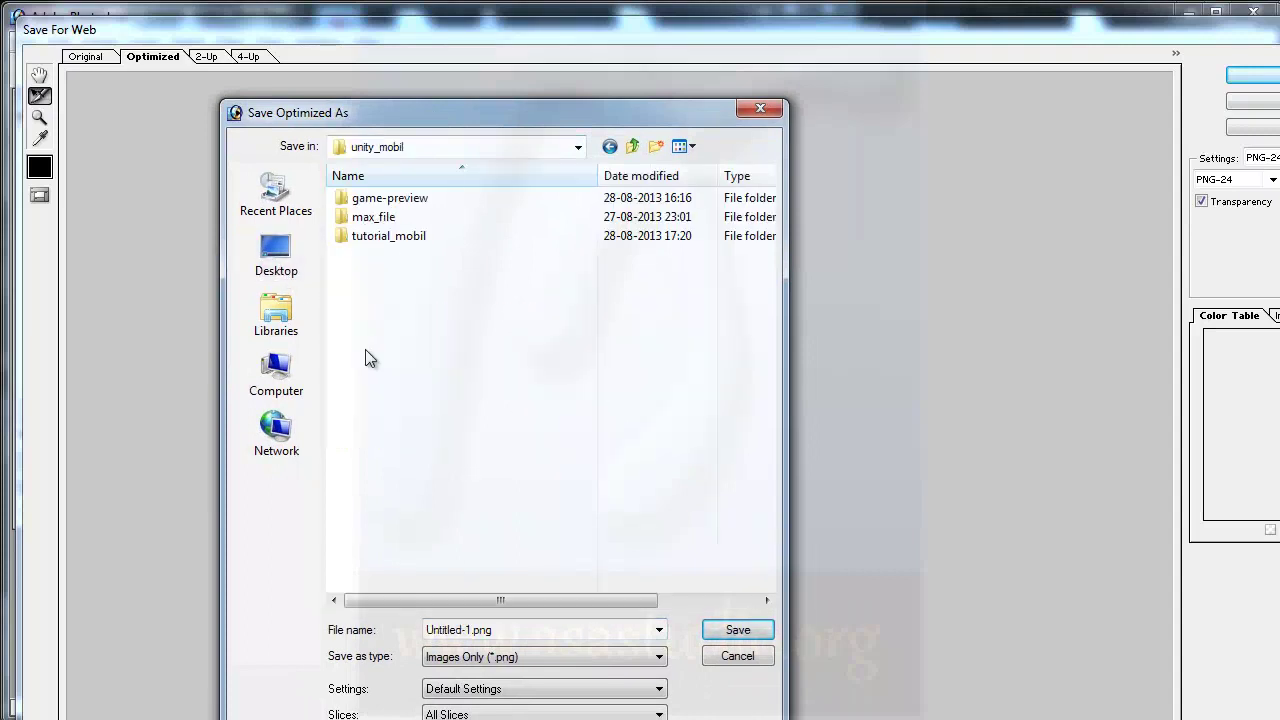
{"action": "double_click", "coordinate": [367, 235]}
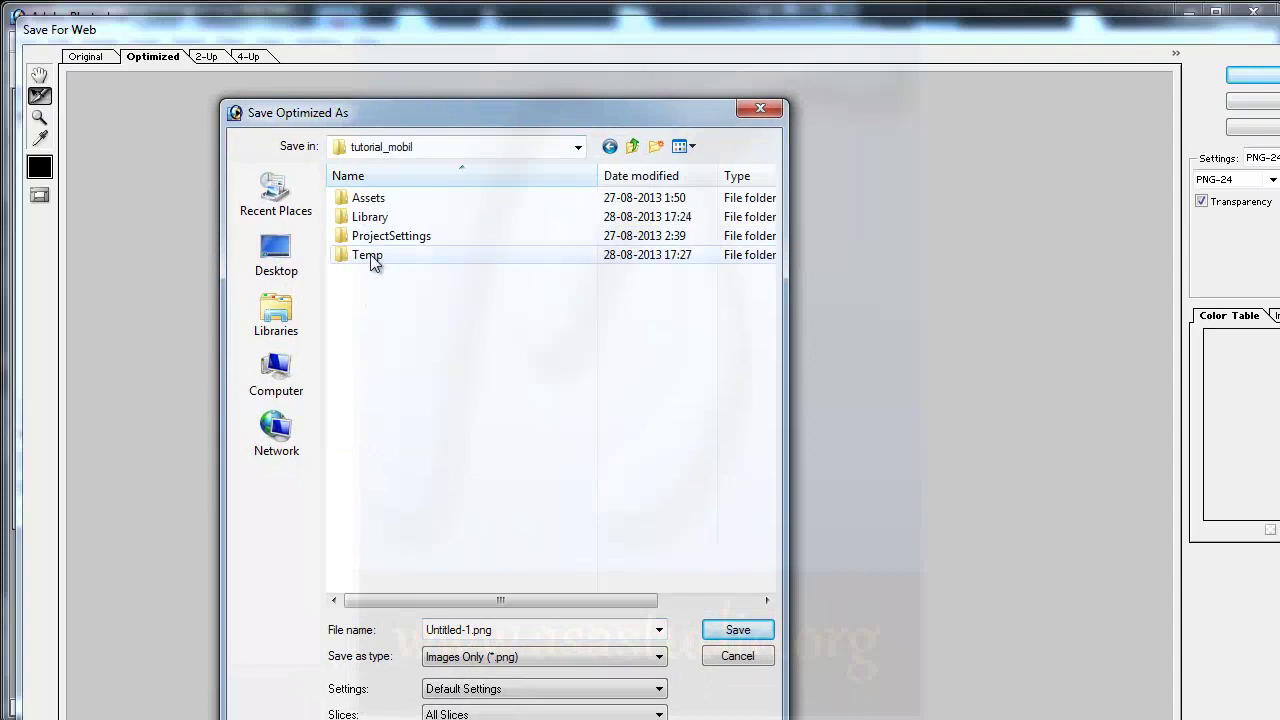
{"action": "double_click", "coordinate": [368, 198]}
{"action": "double_click", "coordinate": [372, 216]}
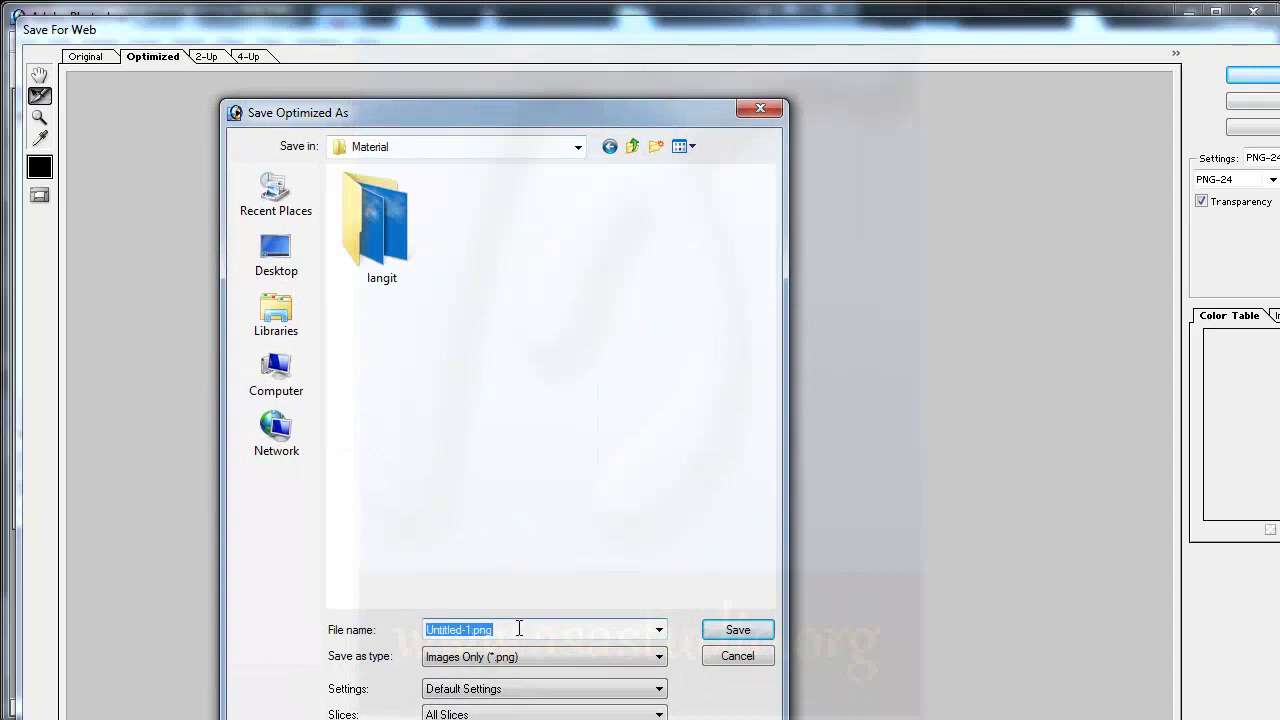
{"action": "type", "text": "asap"}
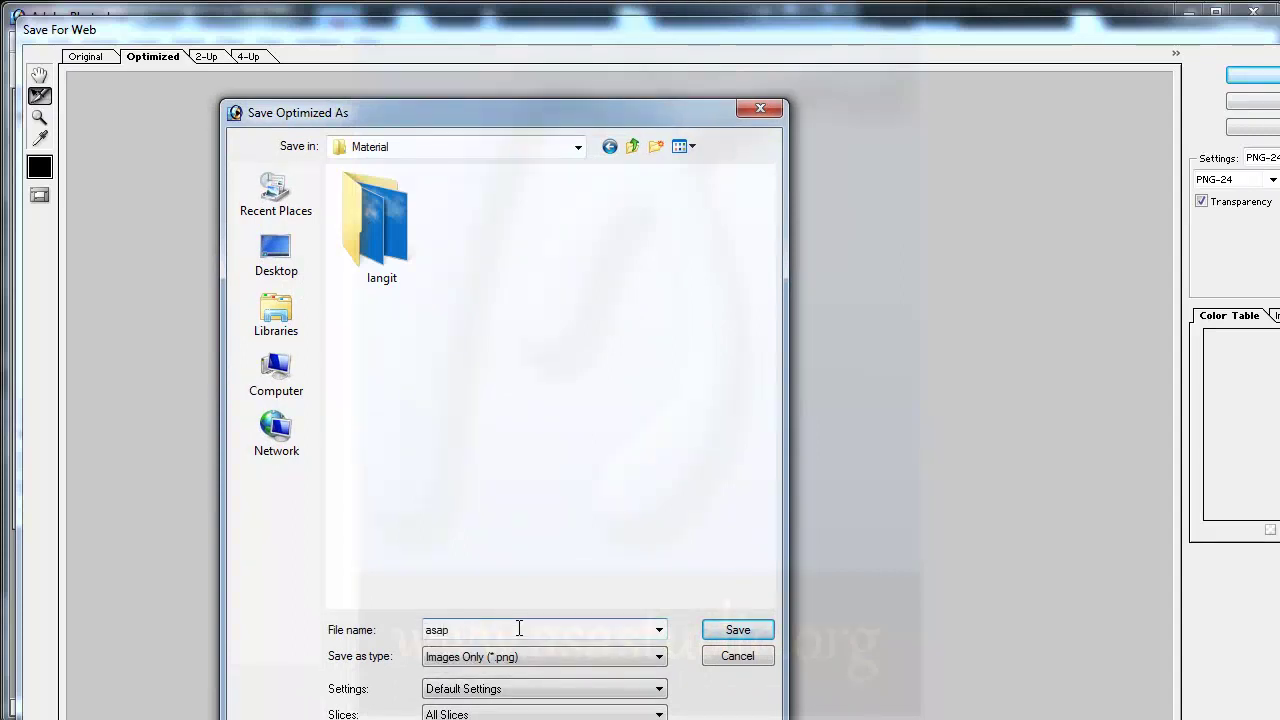
{"action": "left_click", "coordinate": [737, 630]}
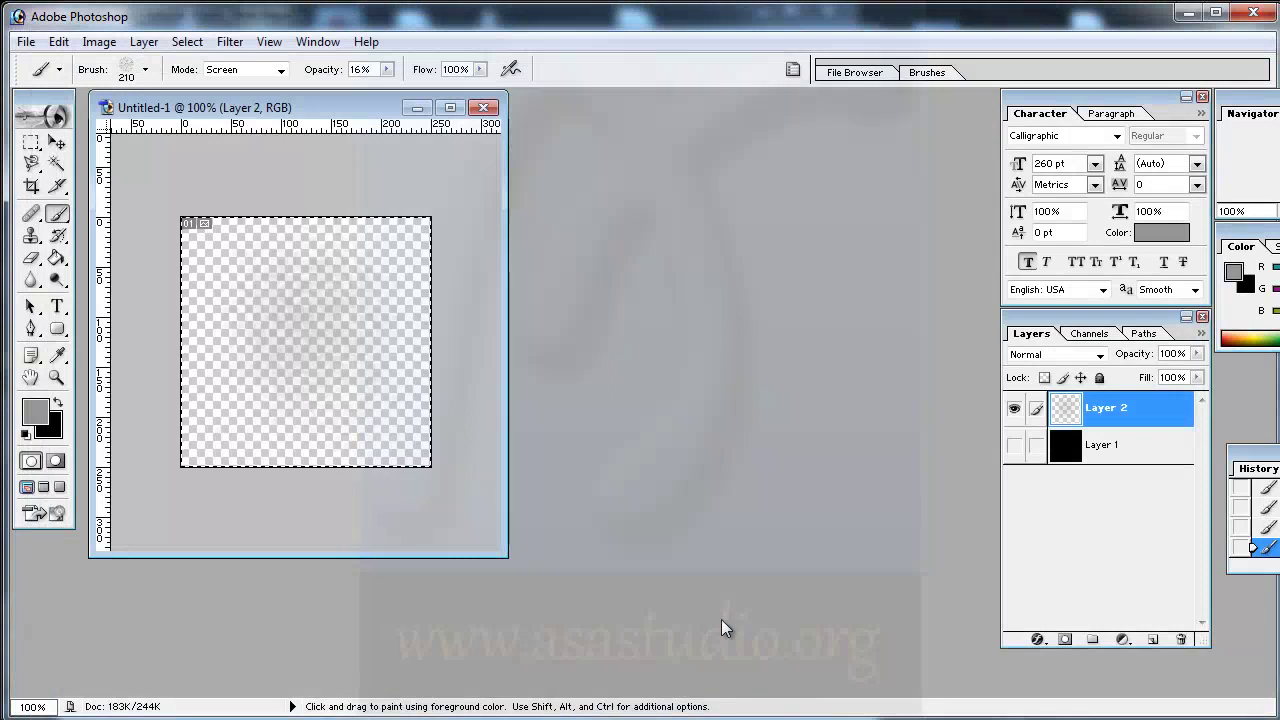
{"action": "left_click", "coordinate": [1258, 14]}
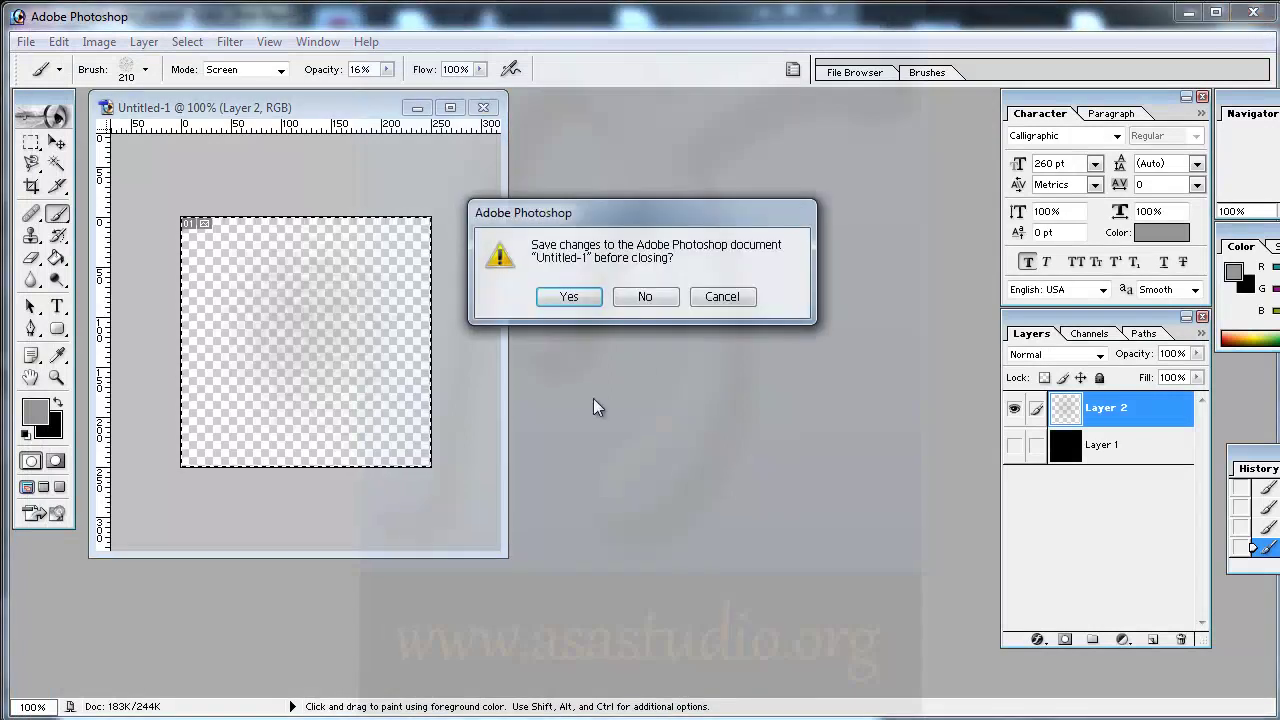
{"action": "left_click", "coordinate": [647, 295]}
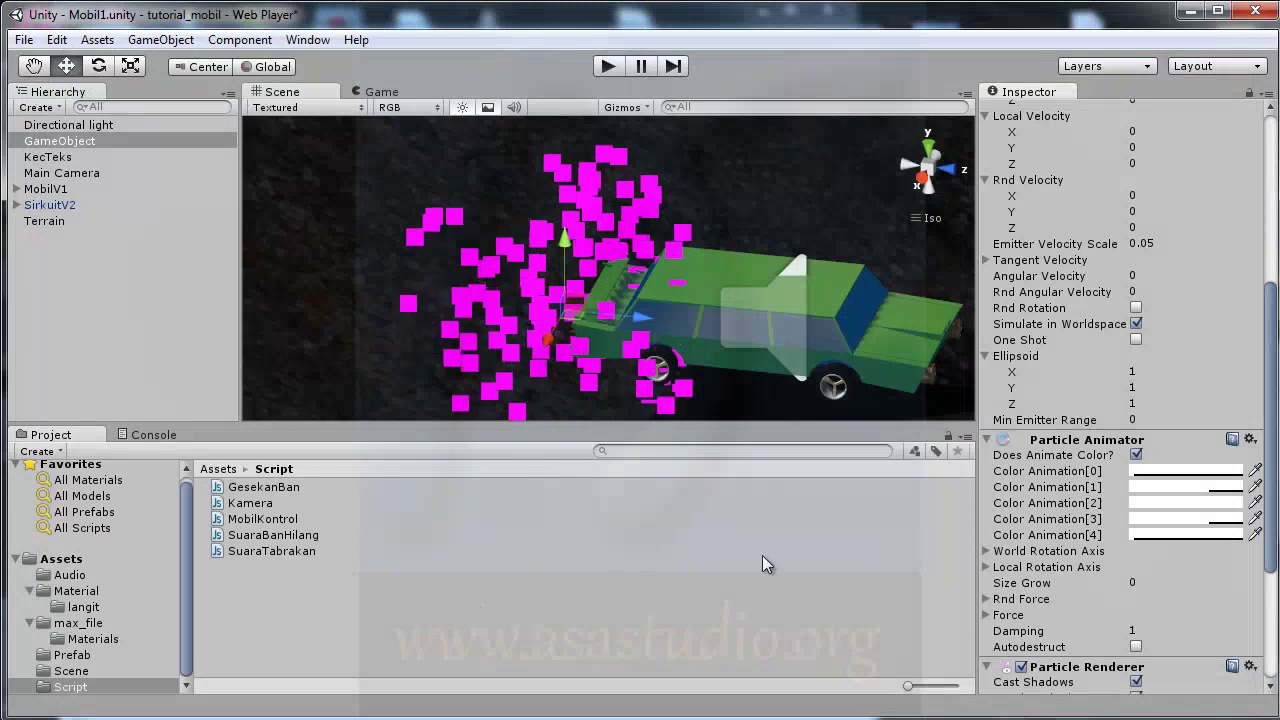
Step: With the particle GameObject selected, open the Material folder and right-click for its asset menu
{"action": "left_click", "coordinate": [52, 141]}
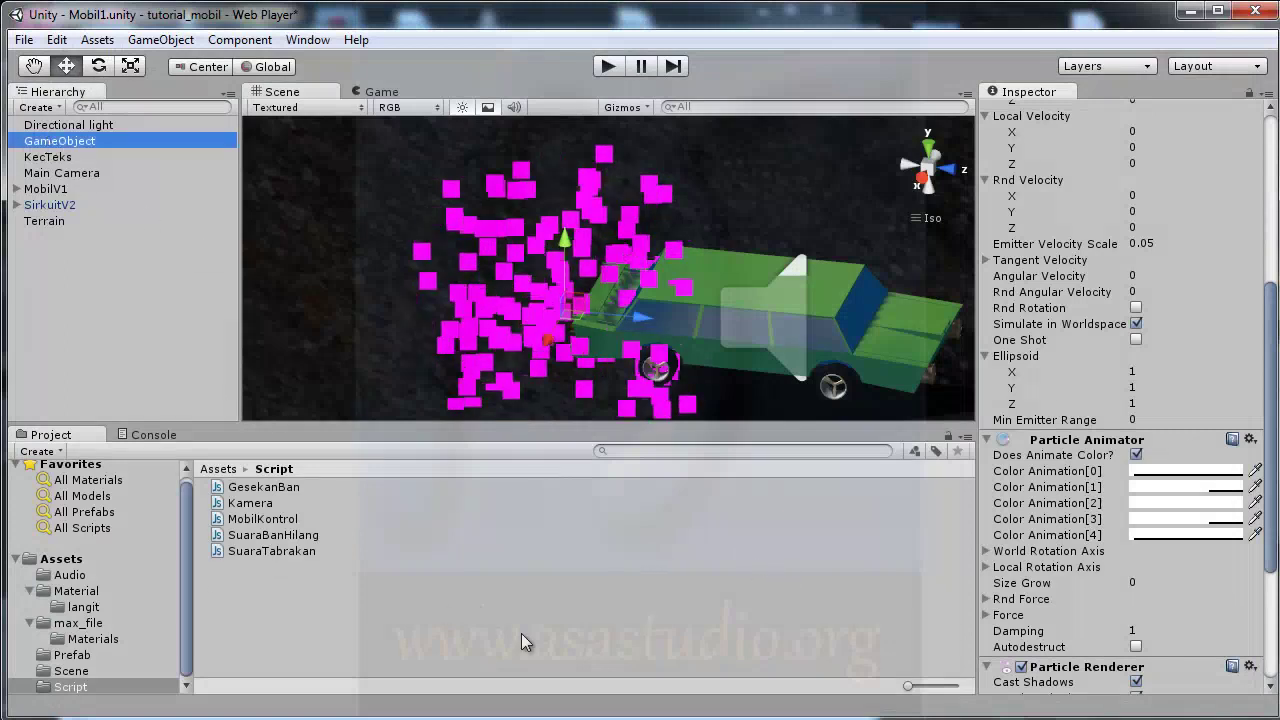
{"action": "left_click_drag", "start_coordinate": [1270, 512], "coordinate": [1276, 622]}
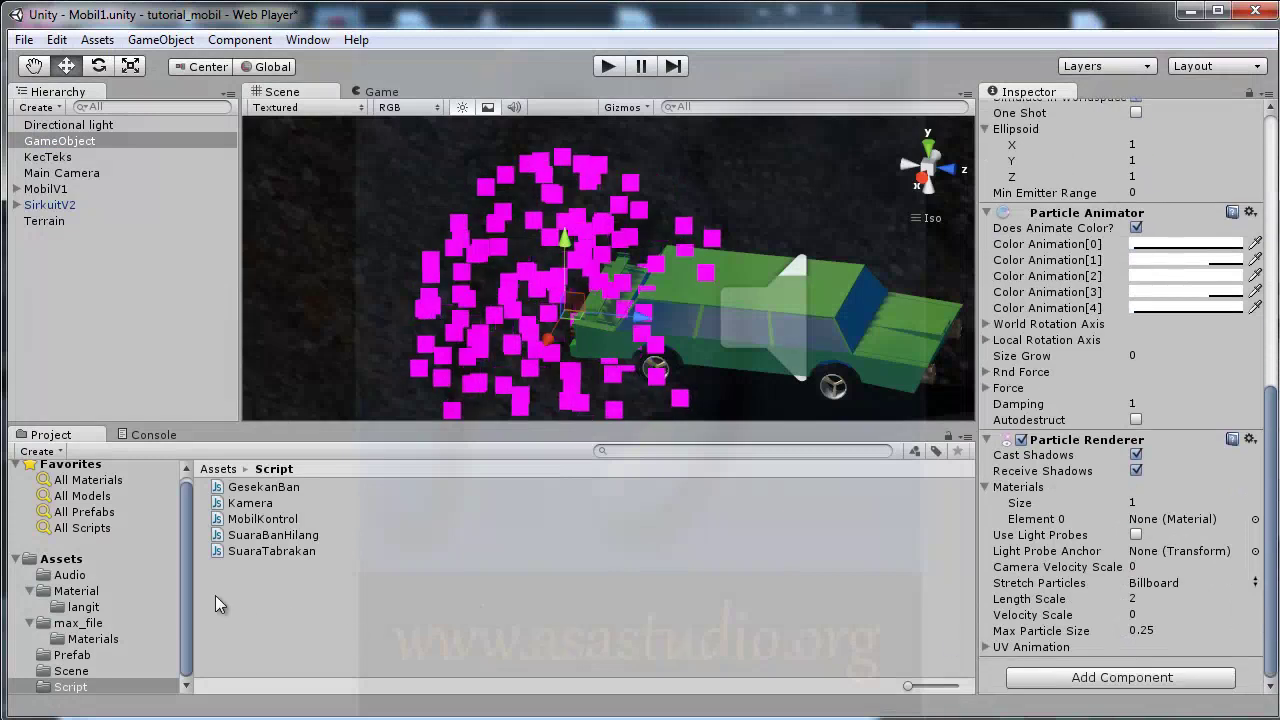
{"action": "left_click", "coordinate": [48, 591]}
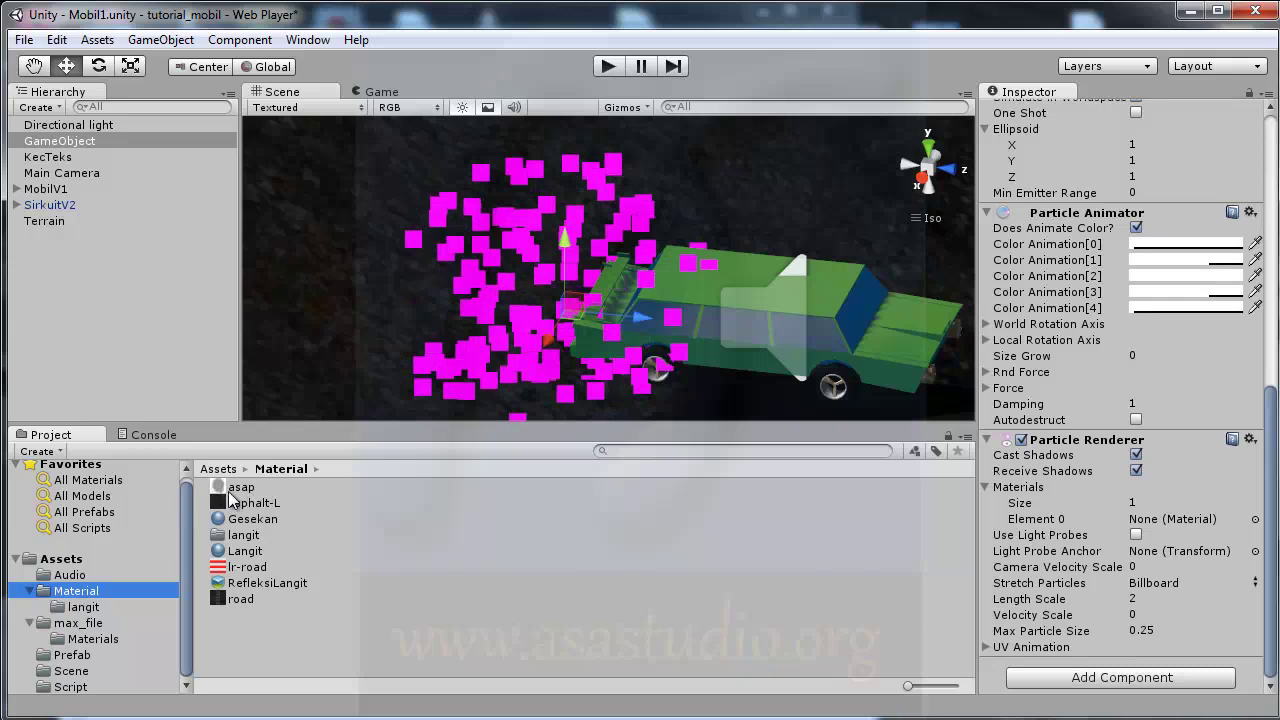
{"action": "right_click", "coordinate": [274, 632]}
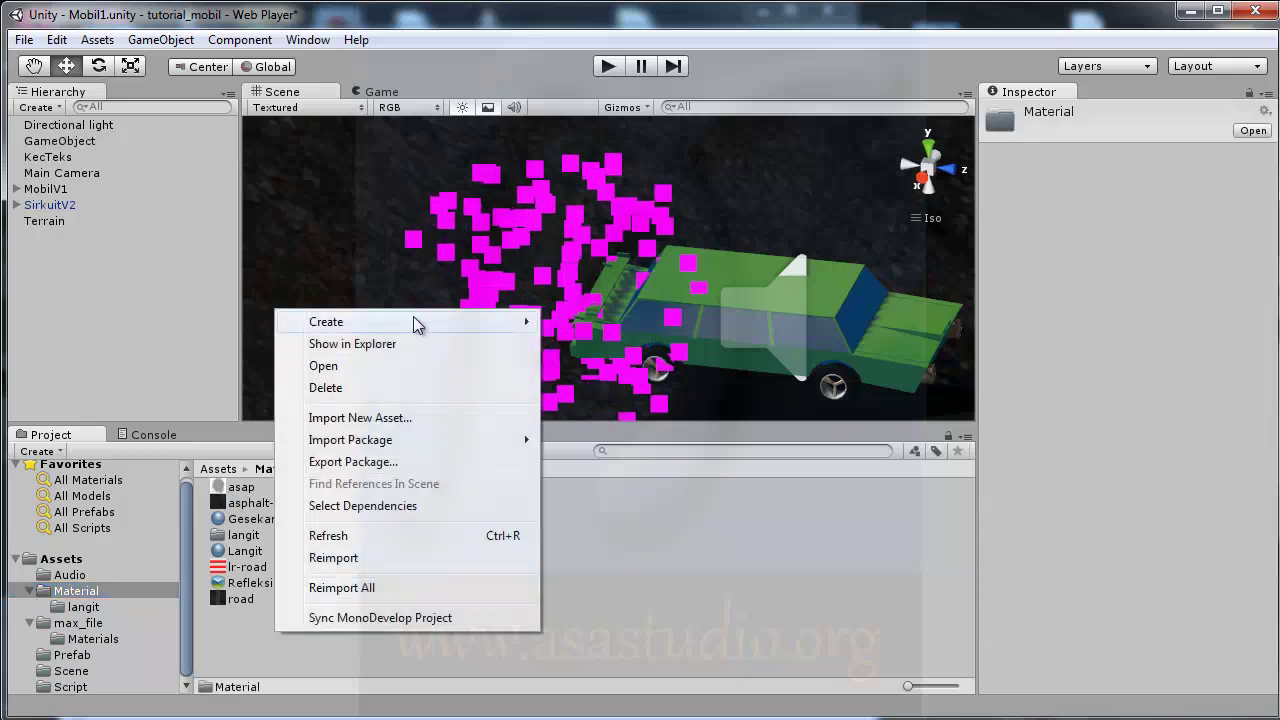
Step: Create a new material named asapMat and set the asap texture as its Base (RGB)
{"action": "mouse_move", "coordinate": [530, 322]}
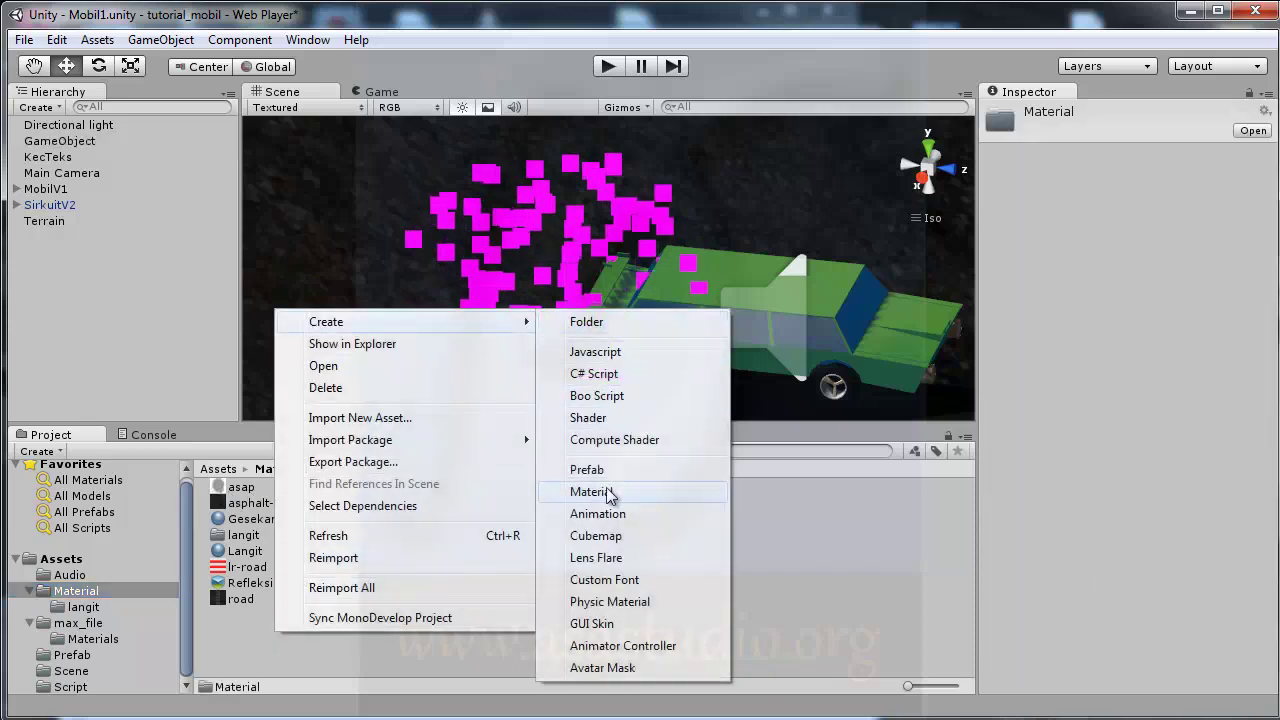
{"action": "left_click", "coordinate": [606, 490]}
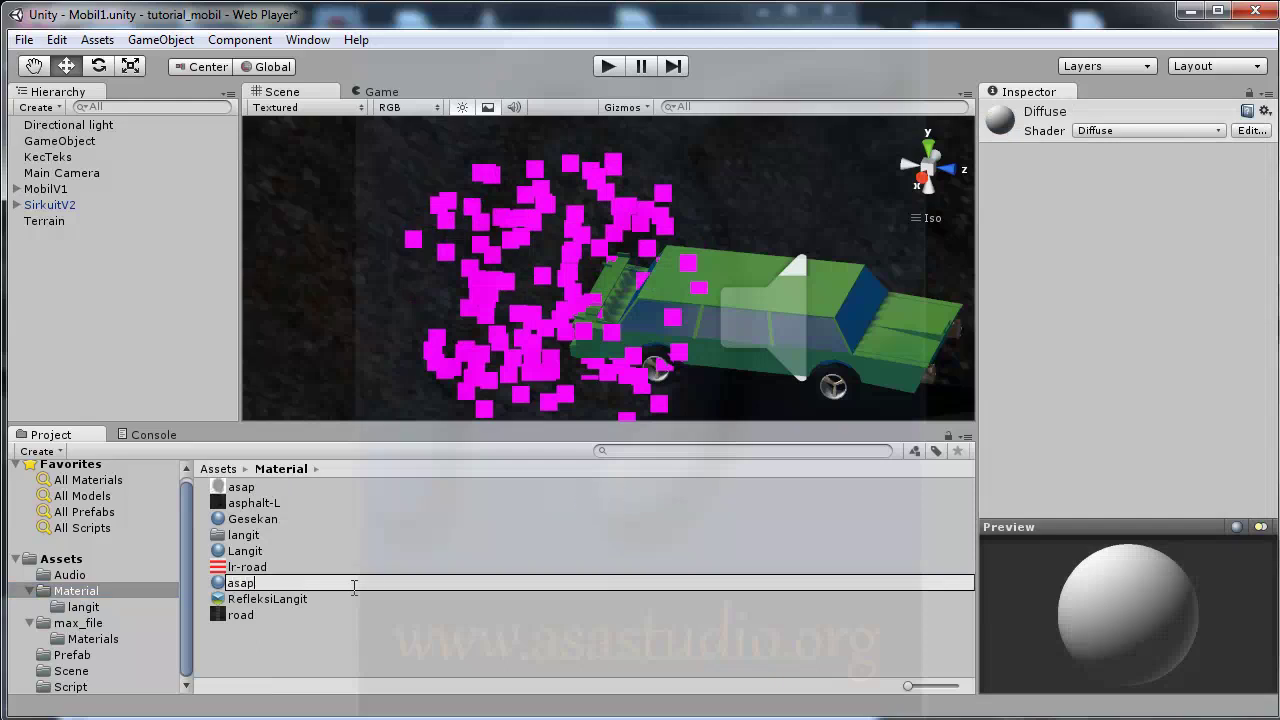
{"action": "type", "text": "asapMat"}
{"action": "key", "text": "Return"}
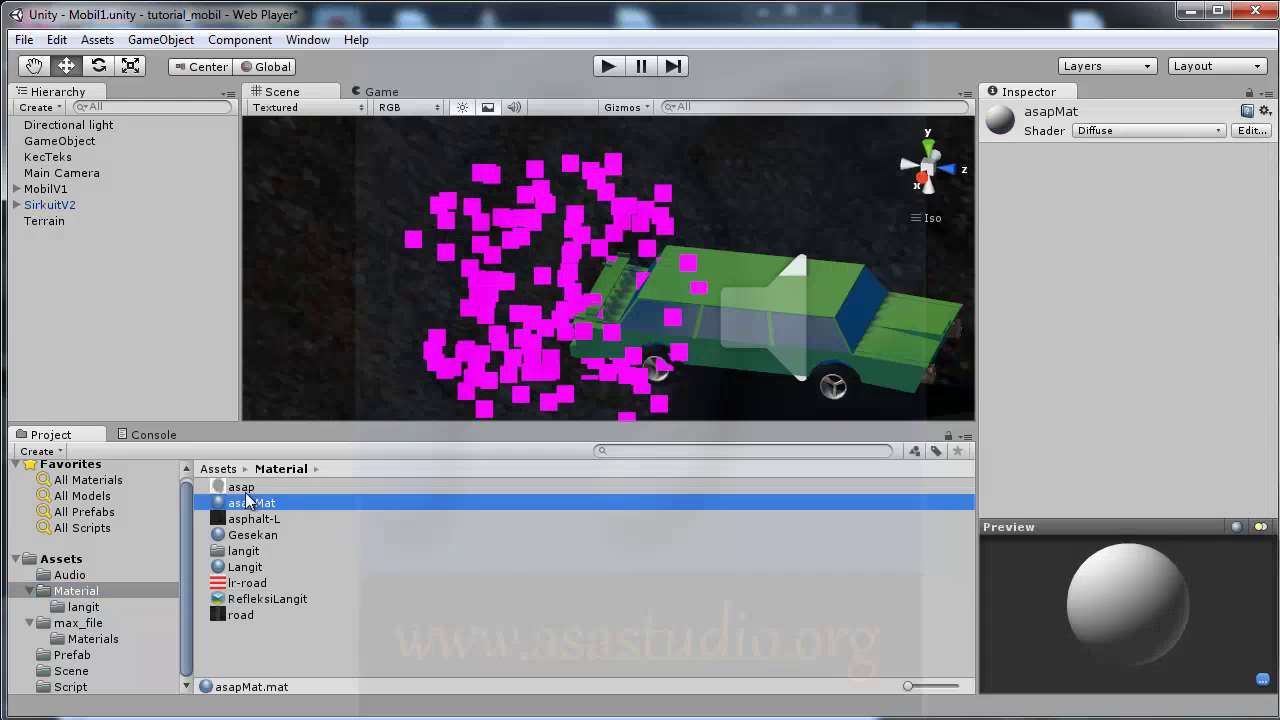
{"action": "left_click", "coordinate": [1068, 118]}
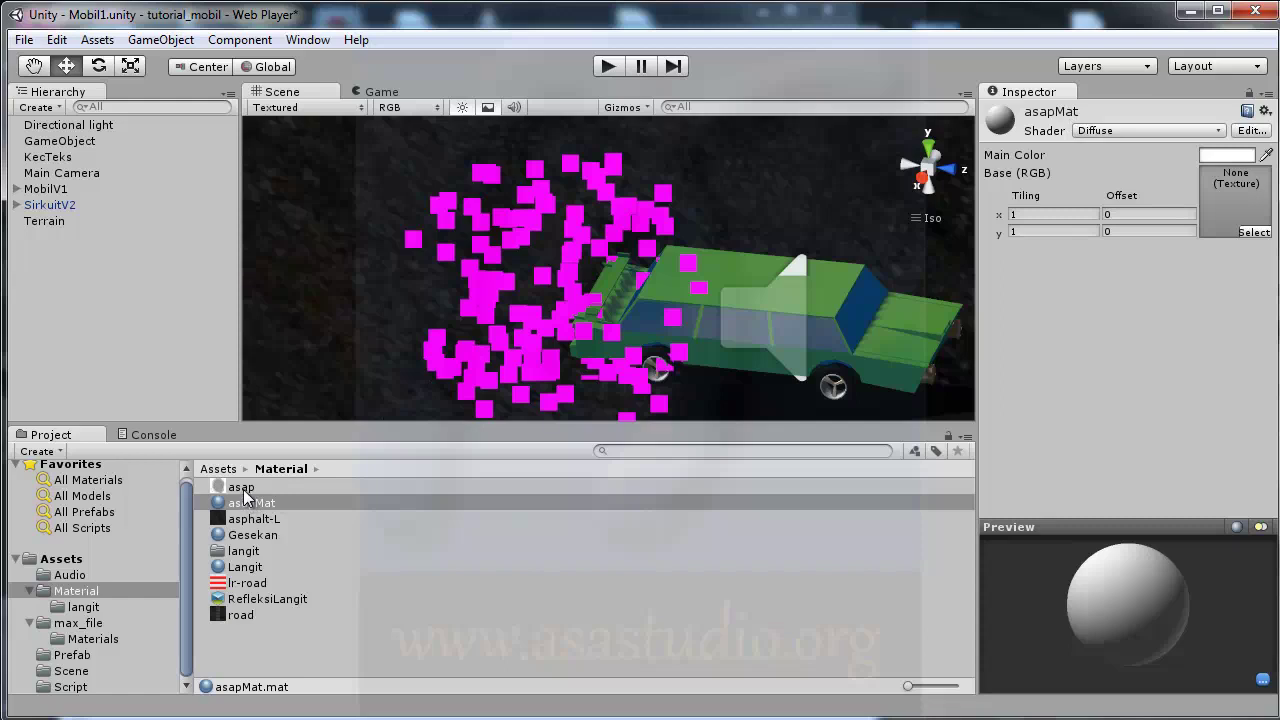
{"action": "left_click", "coordinate": [244, 489]}
{"action": "left_click_drag", "start_coordinate": [302, 483], "coordinate": [1222, 212]}
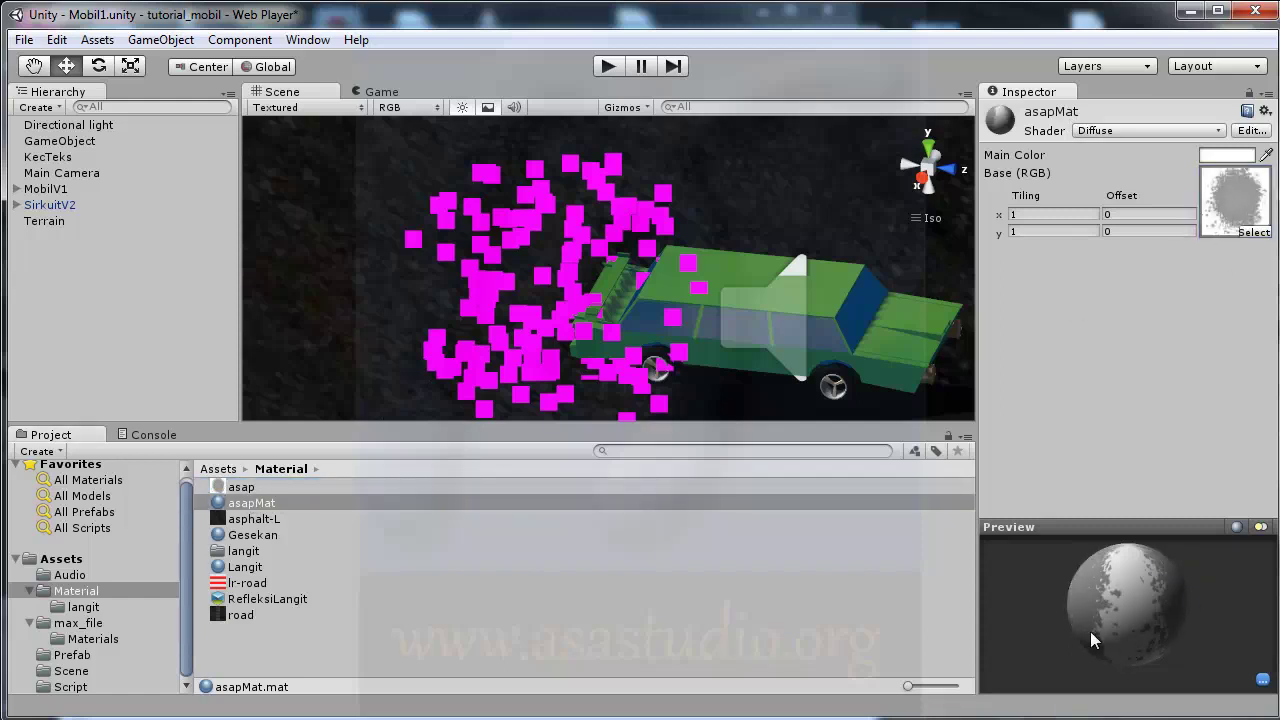
Step: Switch asapMat's shader to Particles/Additive and check the preview sphere
{"action": "left_click", "coordinate": [1118, 130]}
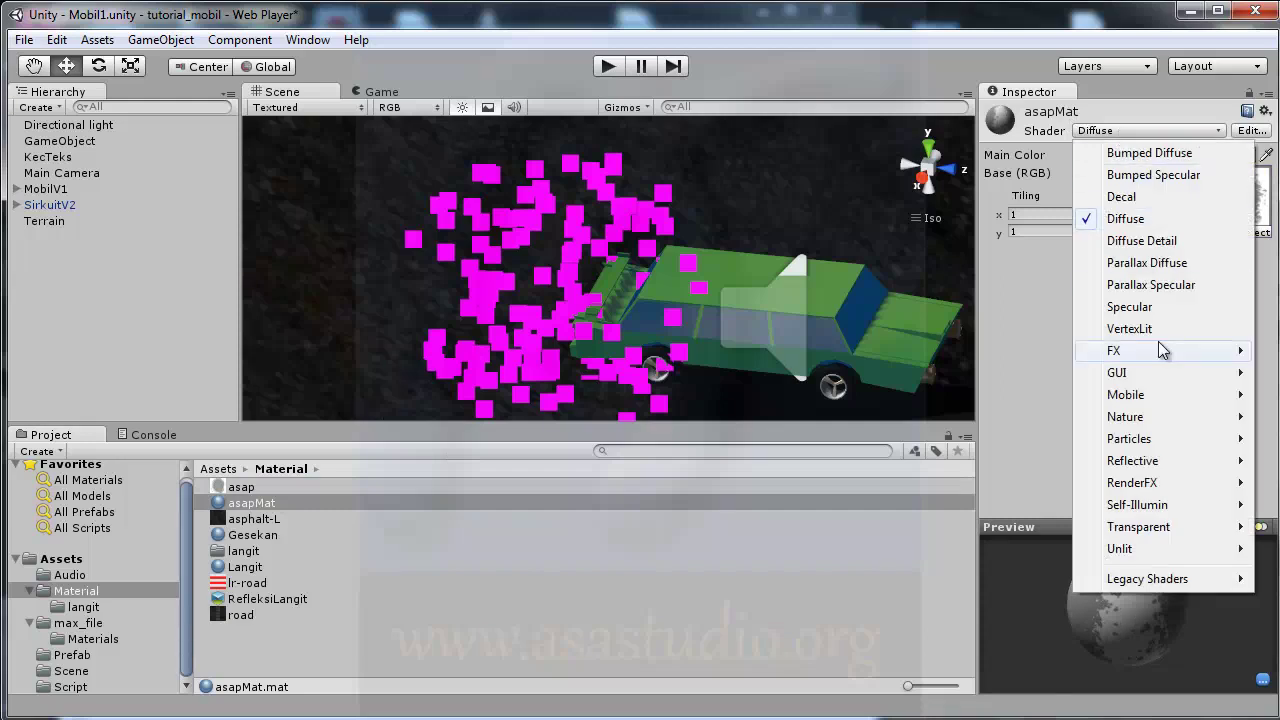
{"action": "mouse_move", "coordinate": [1158, 533]}
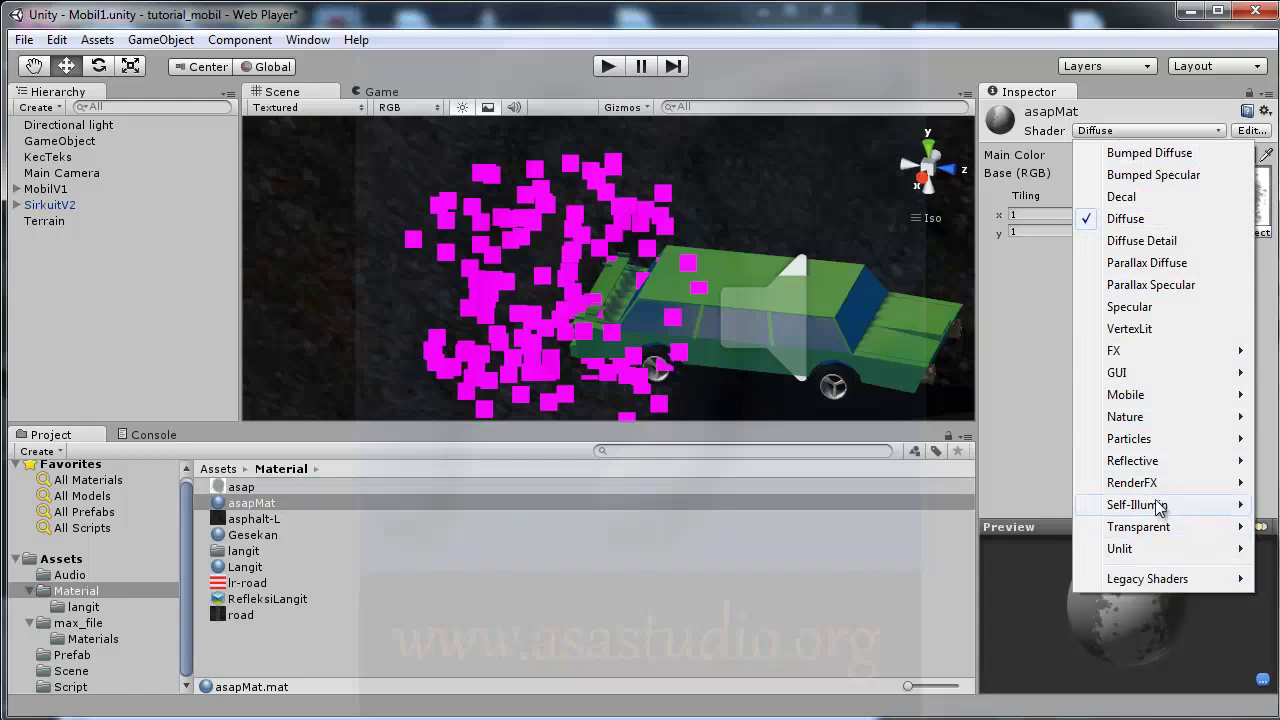
{"action": "mouse_move", "coordinate": [1153, 439]}
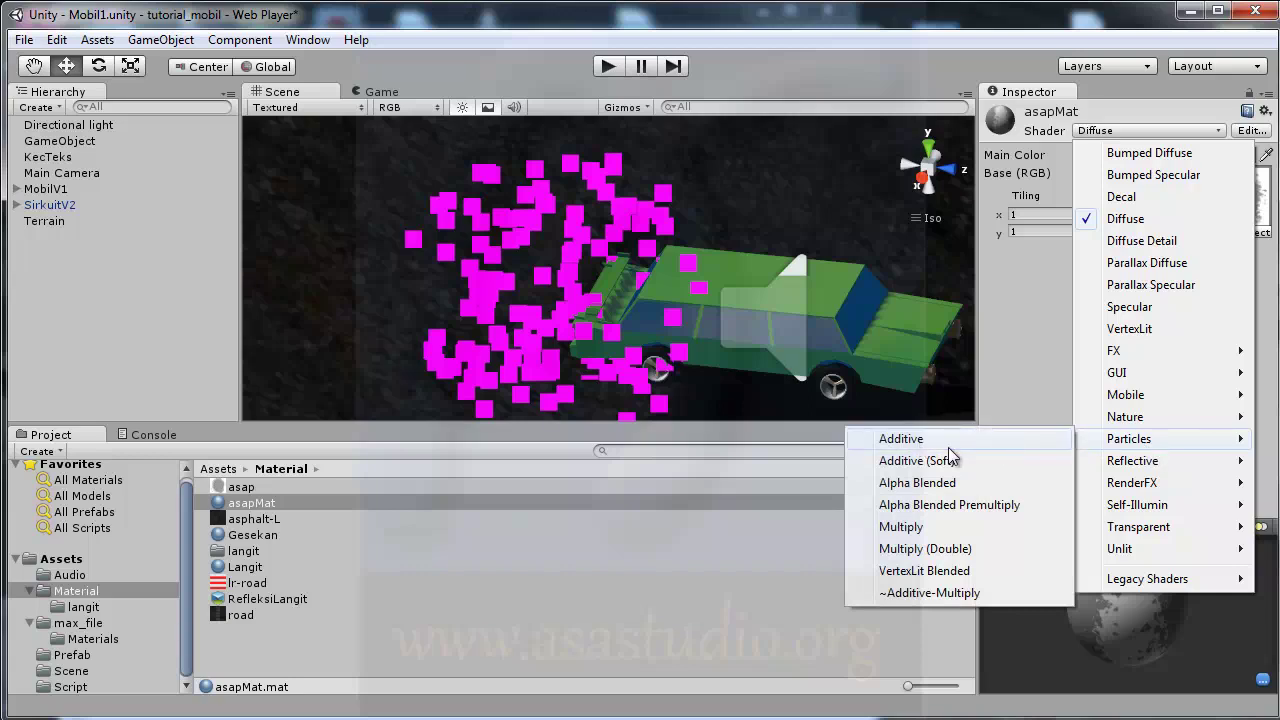
{"action": "left_click", "coordinate": [947, 441]}
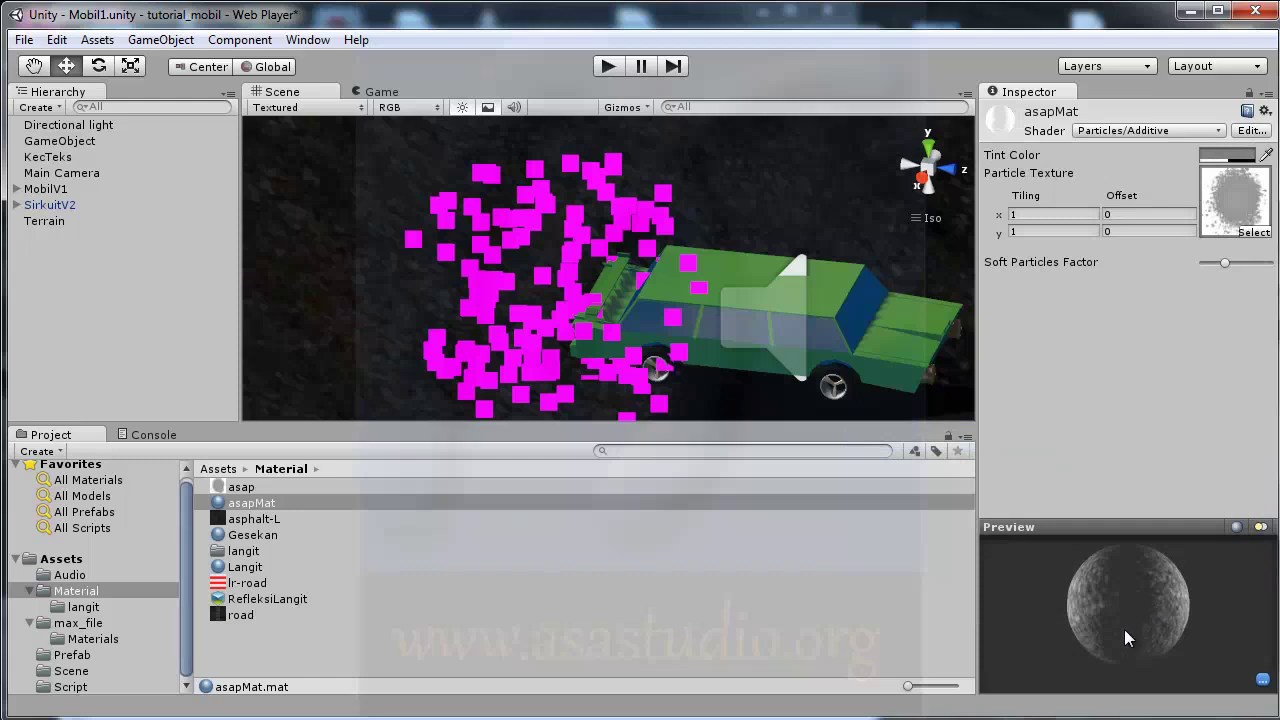
{"action": "left_click_drag", "start_coordinate": [1149, 602], "coordinate": [1160, 615]}
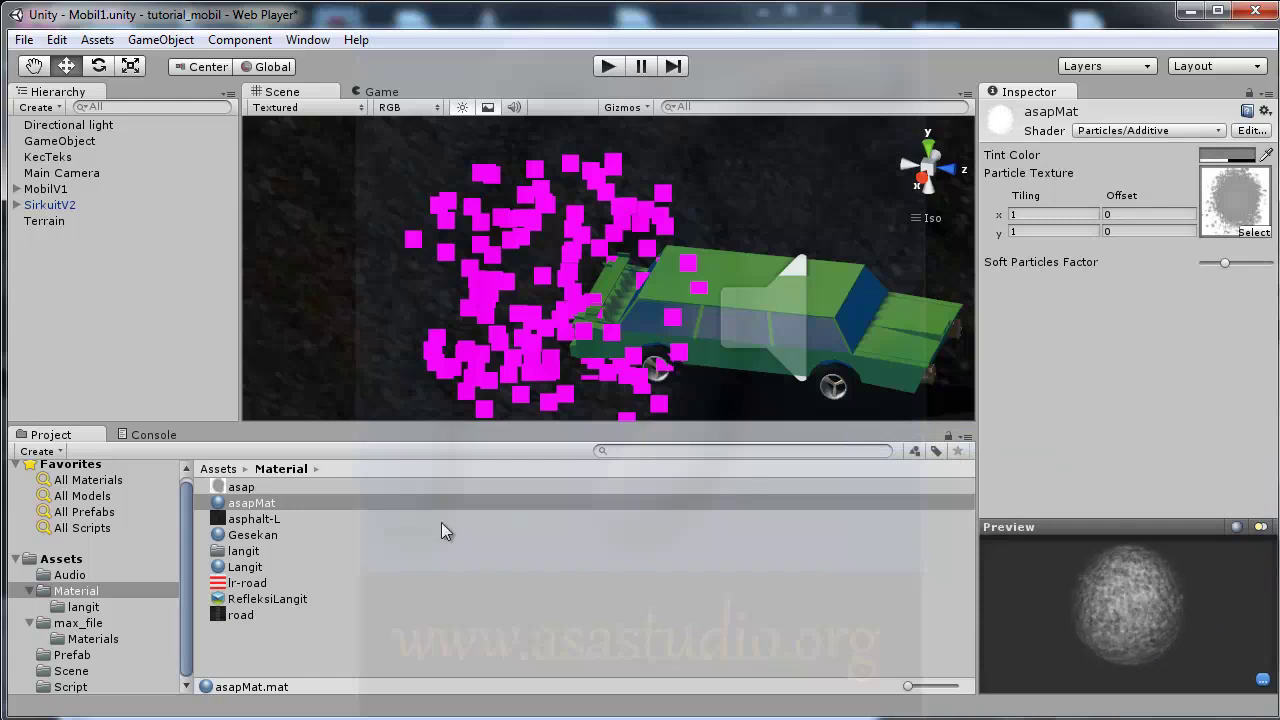
Step: Assign asapMat to the Particle Renderer's Materials Element 0 and frame the smoke beside the car
{"action": "left_click", "coordinate": [62, 143]}
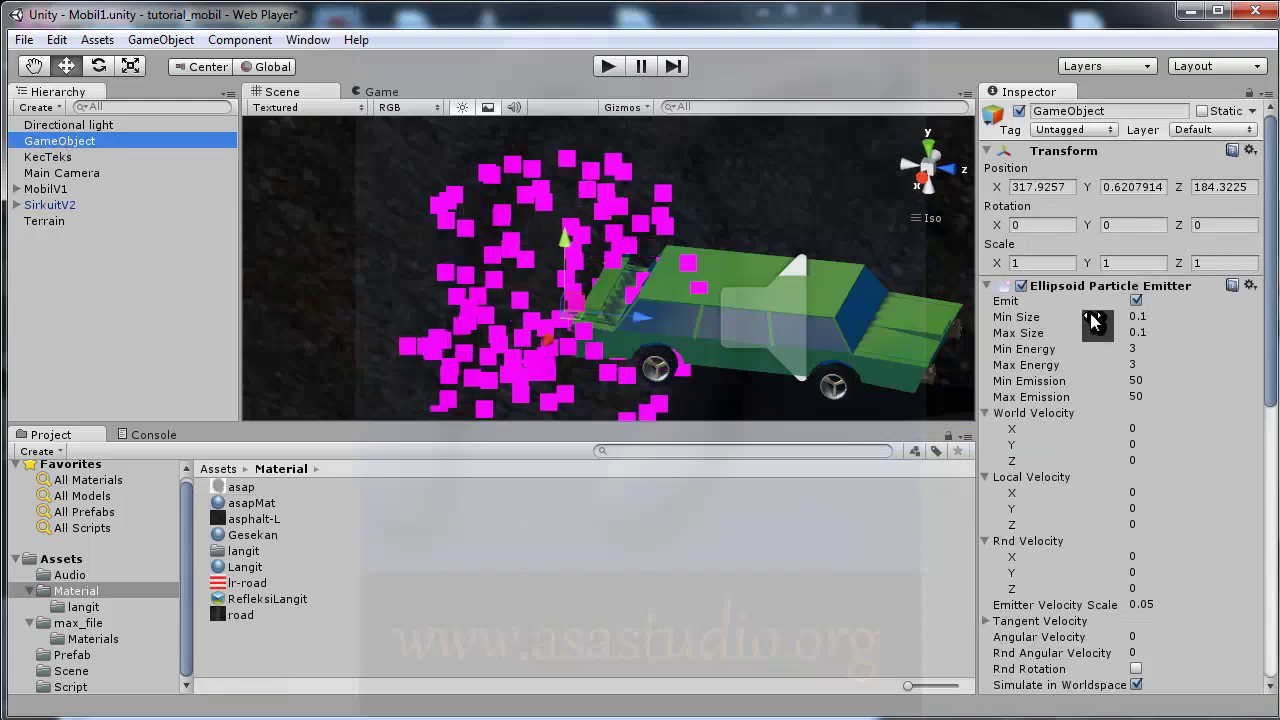
{"action": "left_click", "coordinate": [1271, 276]}
{"action": "scroll", "coordinate": [1120, 400], "scroll_direction": "down", "scroll_amount": 2}
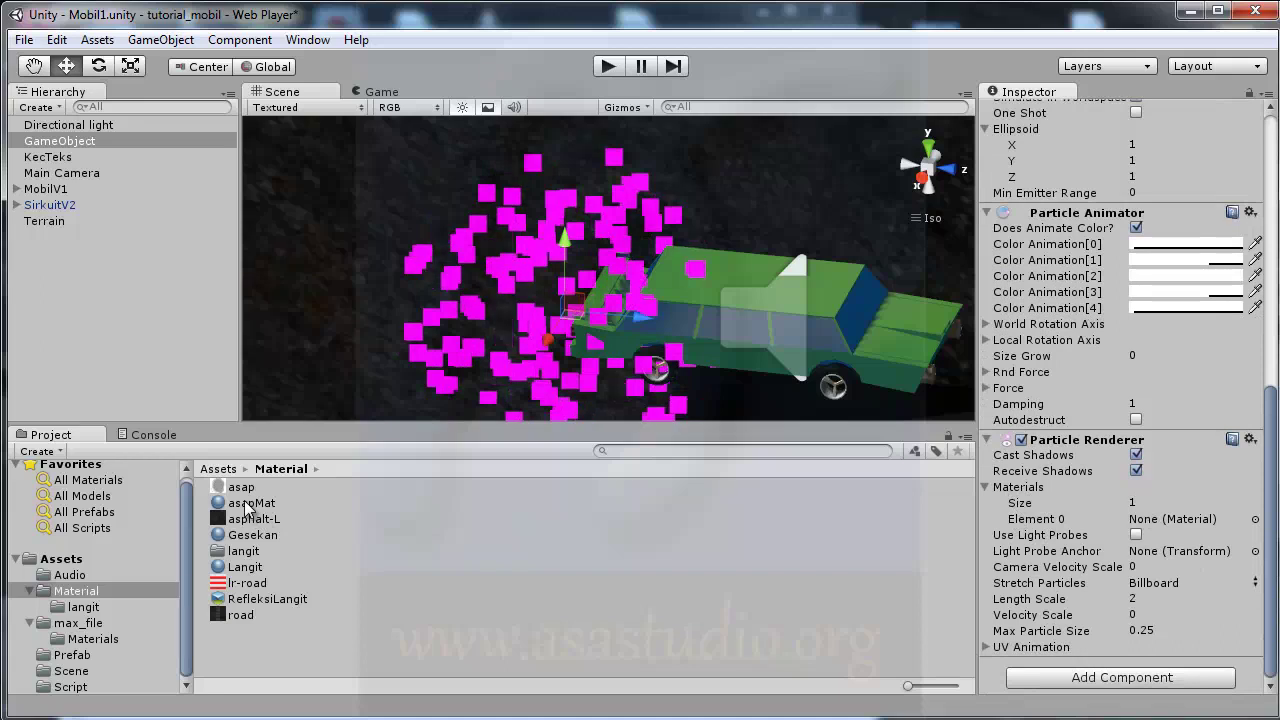
{"action": "left_click_drag", "start_coordinate": [244, 500], "coordinate": [649, 504]}
{"action": "left_click_drag", "start_coordinate": [924, 508], "coordinate": [1026, 520]}
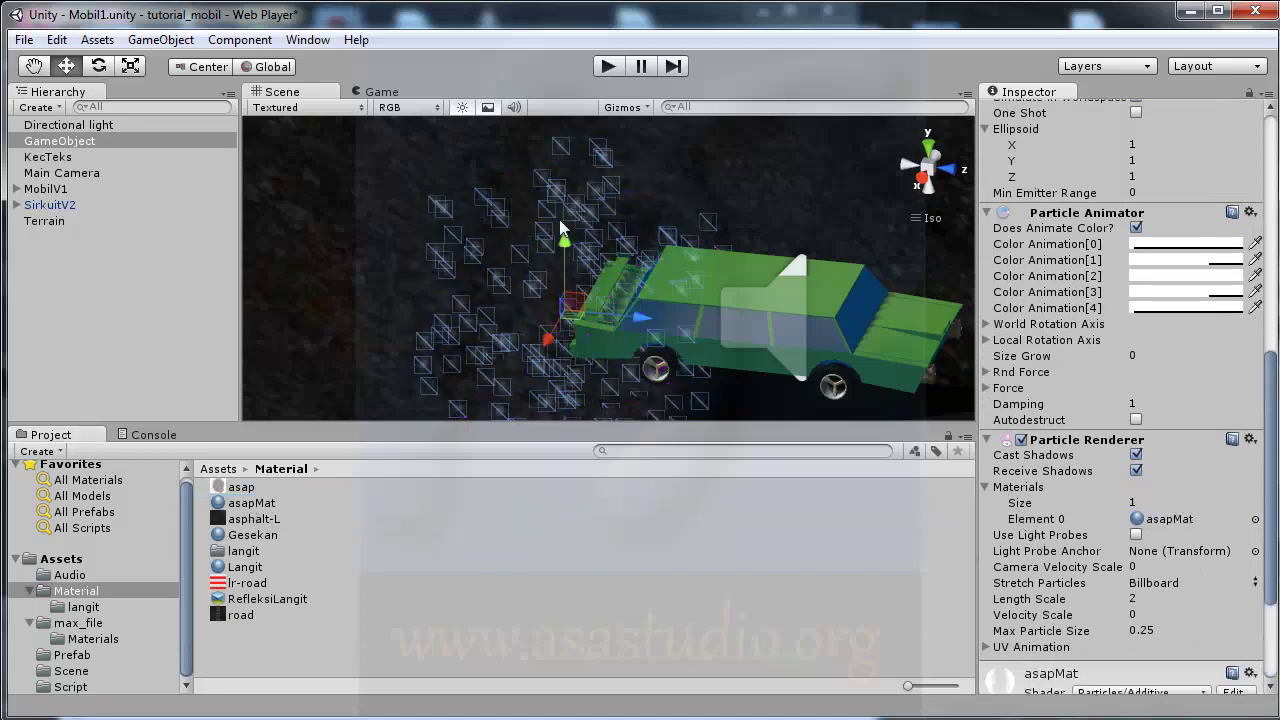
{"action": "scroll", "coordinate": [501, 293], "scroll_direction": "up", "scroll_amount": 2}
{"action": "scroll", "coordinate": [505, 295], "scroll_direction": "up", "scroll_amount": 3}
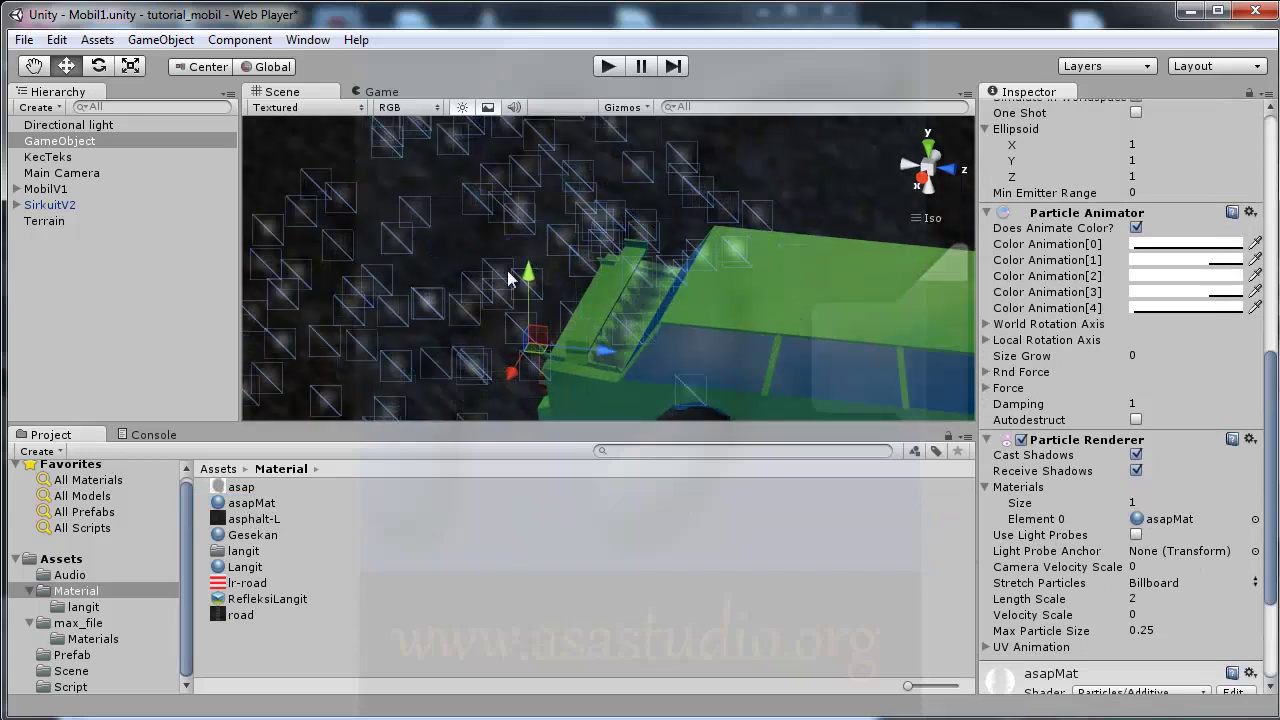
{"action": "left_click_drag", "start_coordinate": [668, 282], "coordinate": [704, 188]}
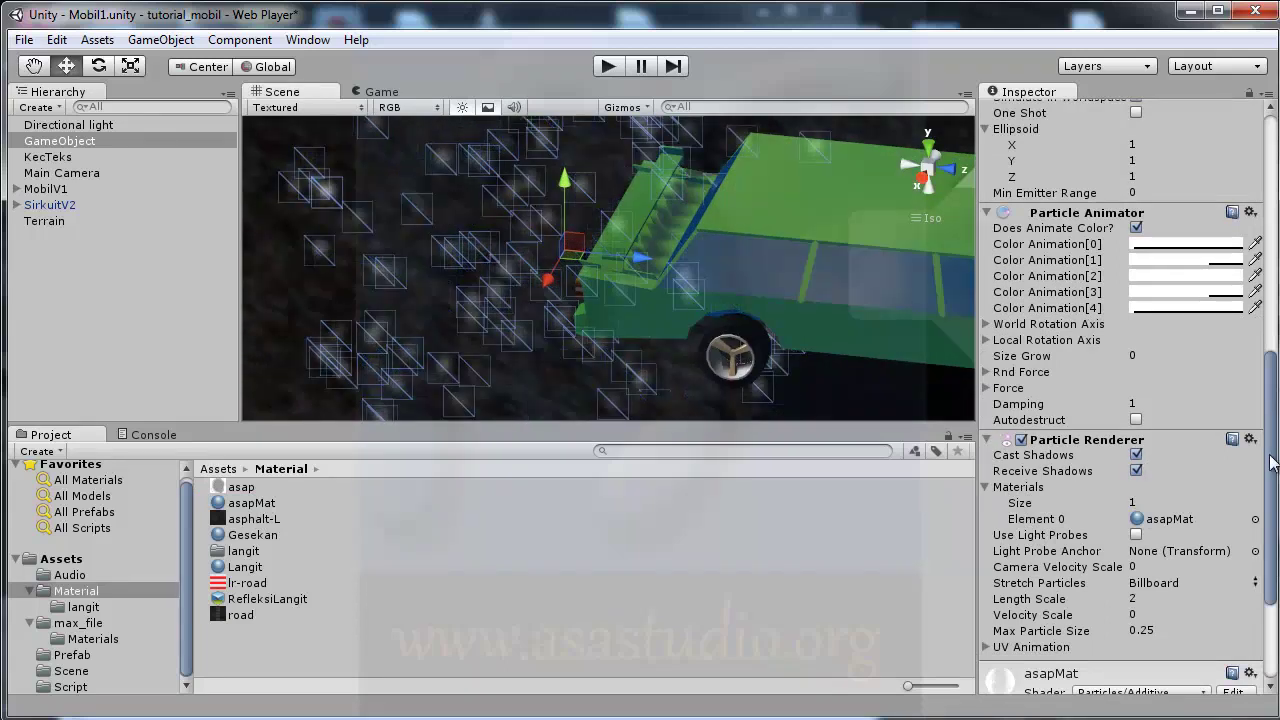
{"action": "left_click_drag", "start_coordinate": [1272, 462], "coordinate": [1272, 210]}
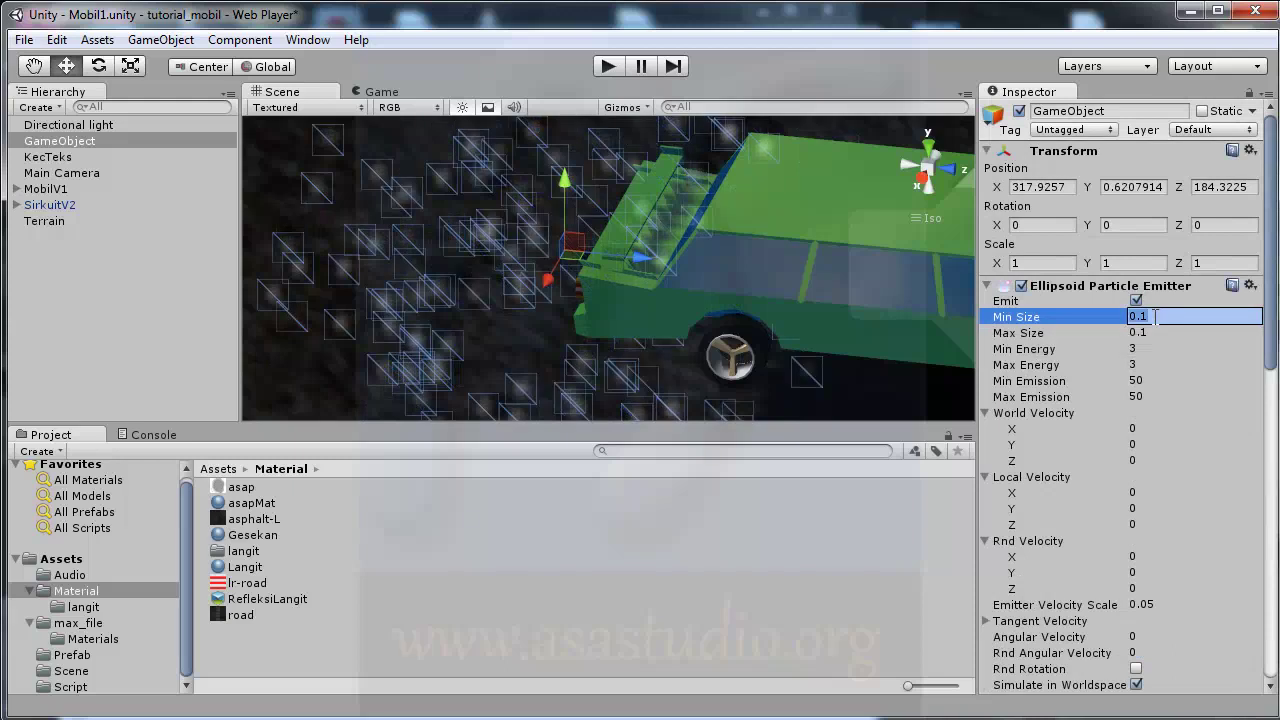
{"action": "type", "text": "0.8"}
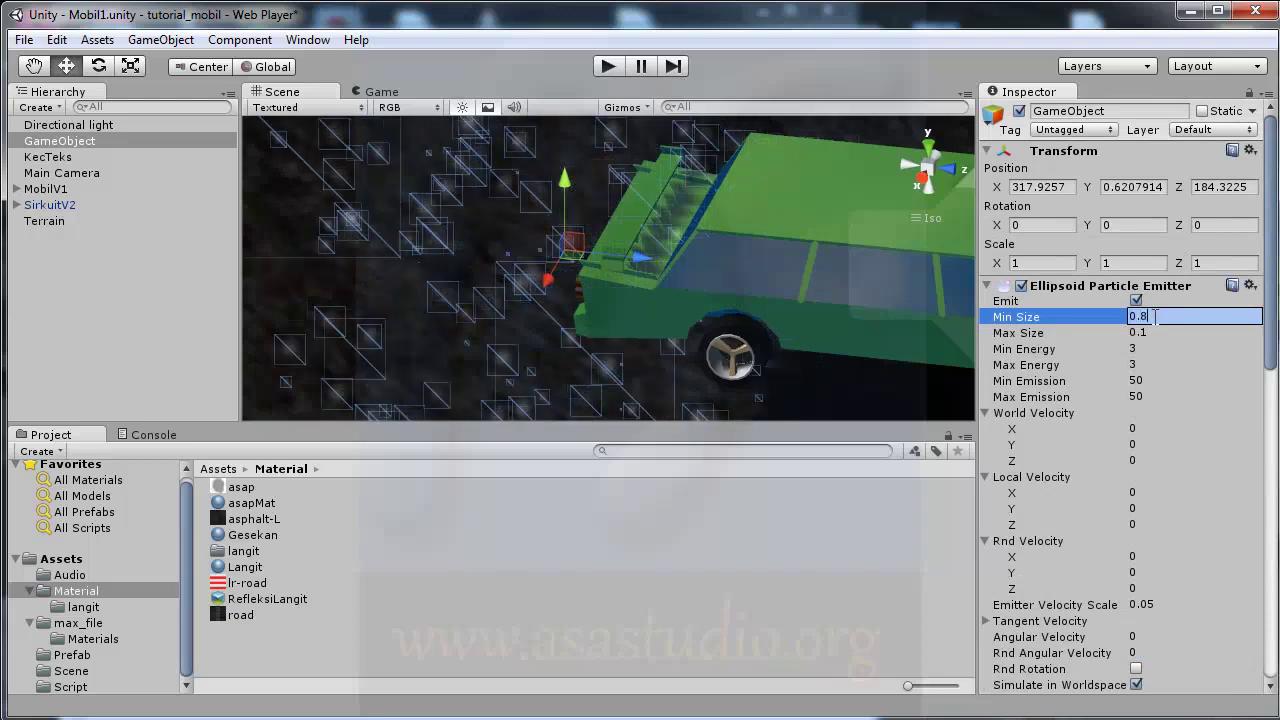
Step: Set the emitter's particle size range to 0.8 minimum and 1.5 maximum
{"action": "key", "text": "Return"}
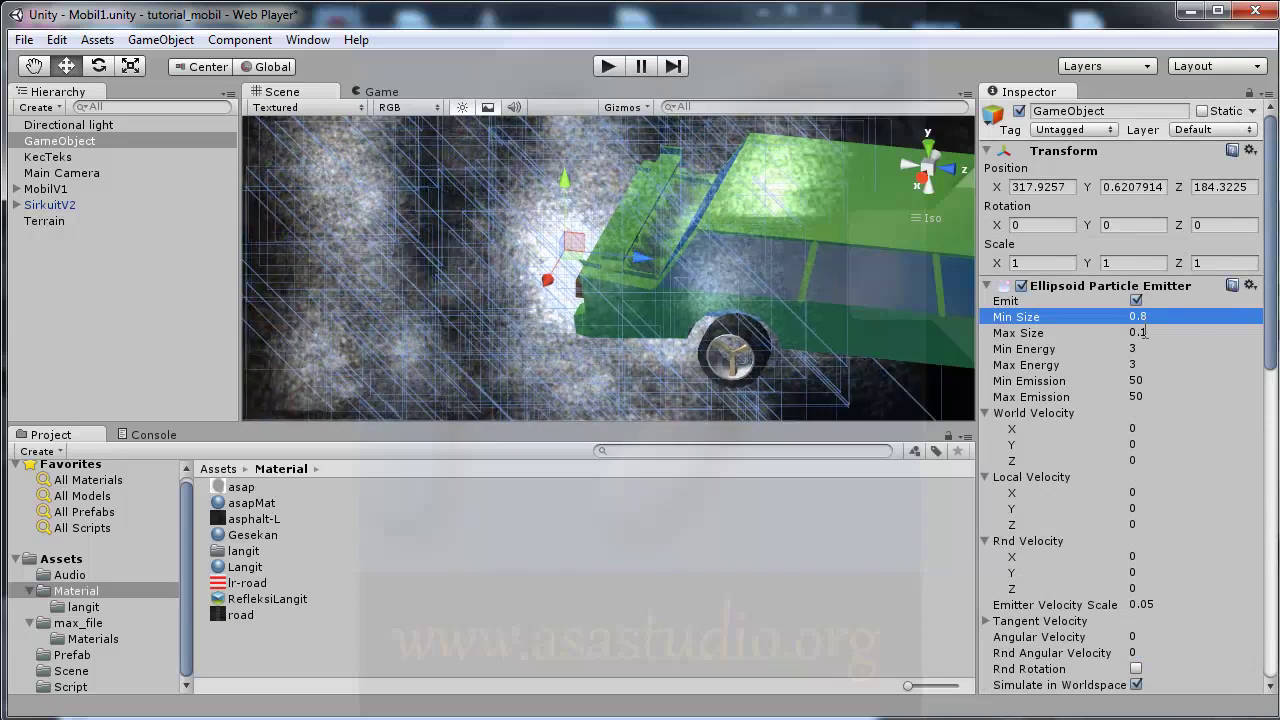
{"action": "left_click", "coordinate": [1143, 331]}
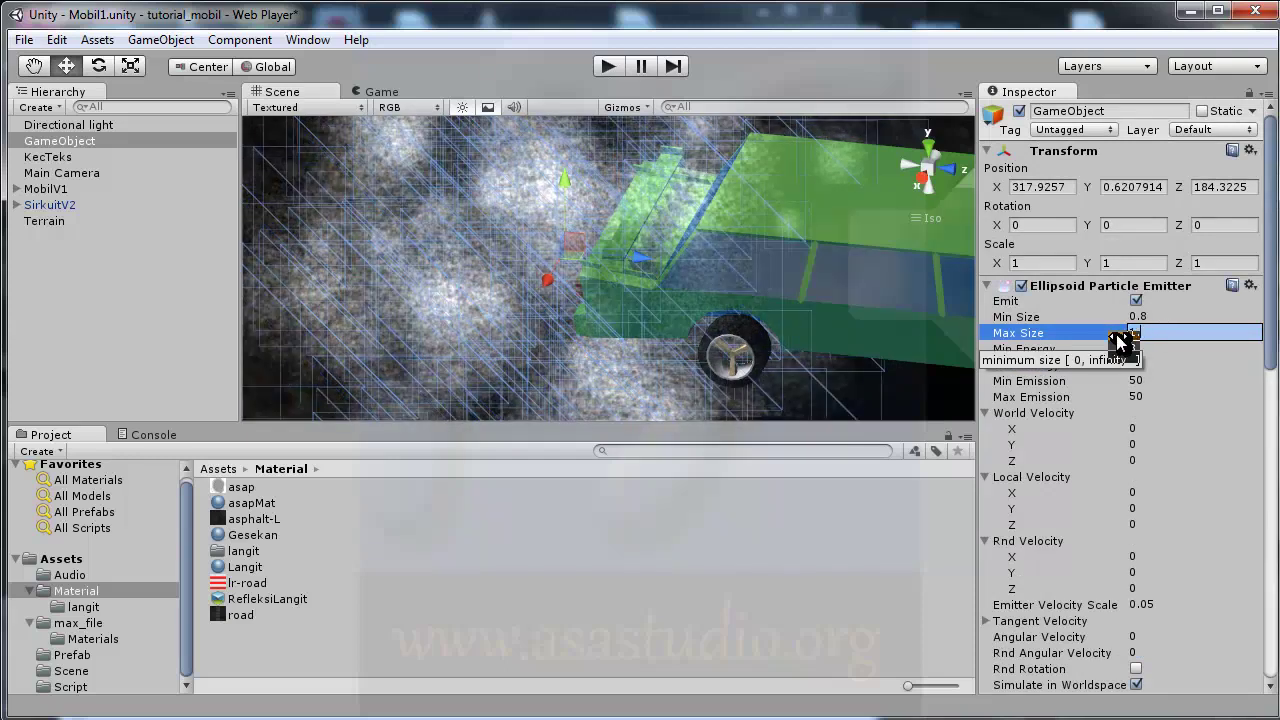
{"action": "type", "text": "1.5"}
{"action": "key", "text": "Return"}
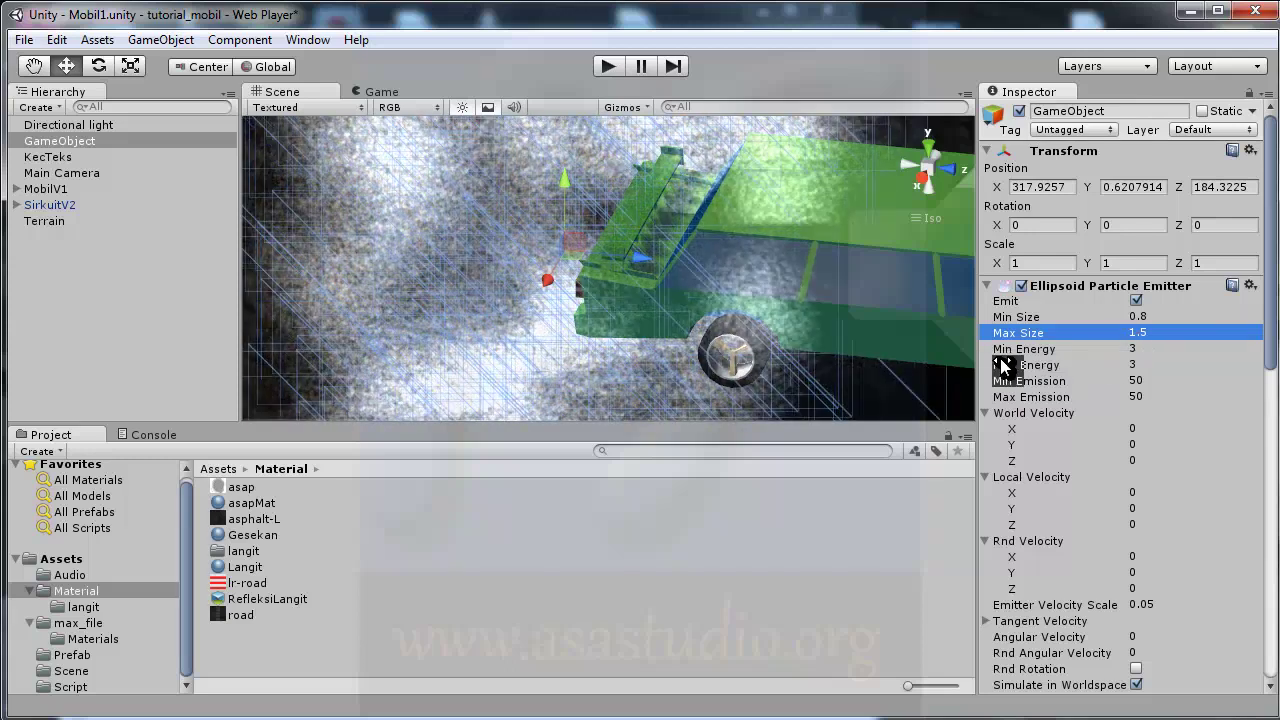
Step: Change the particles' Max Energy to 5 in the Ellipsoid Particle Emitter
{"action": "left_click", "coordinate": [1130, 364]}
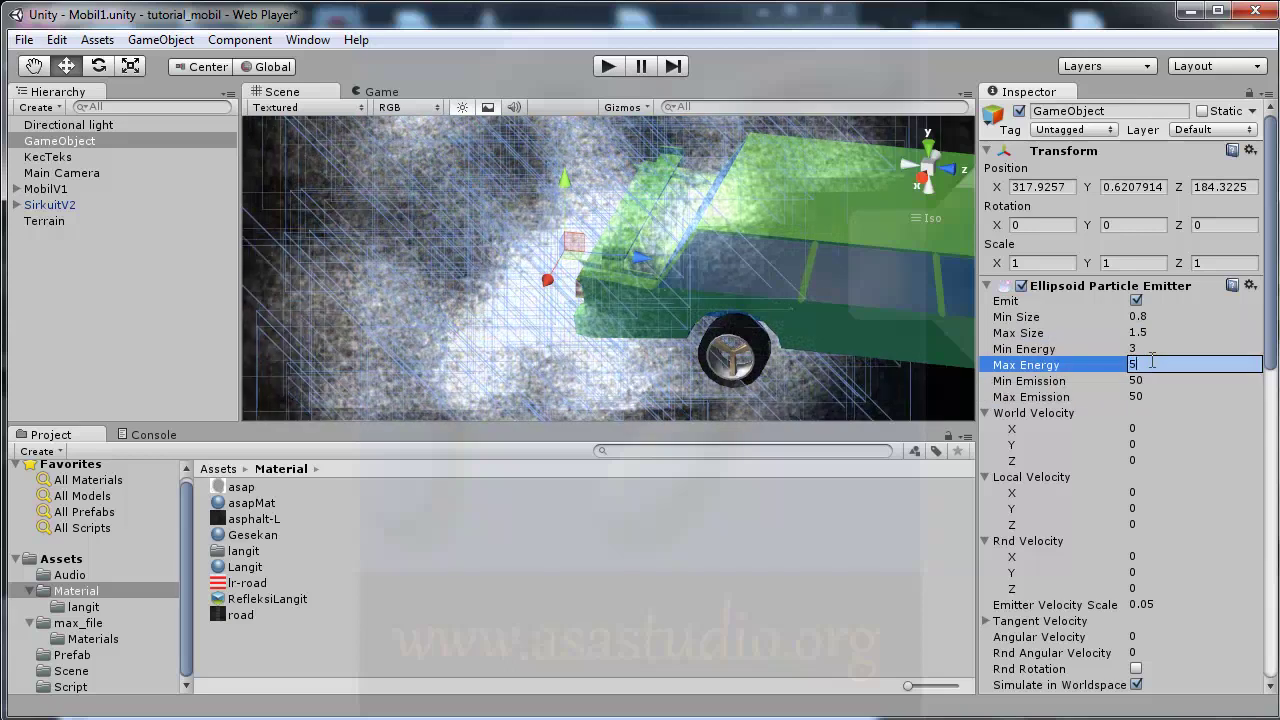
{"action": "scroll", "coordinate": [1220, 334], "scroll_direction": "down", "scroll_amount": 2}
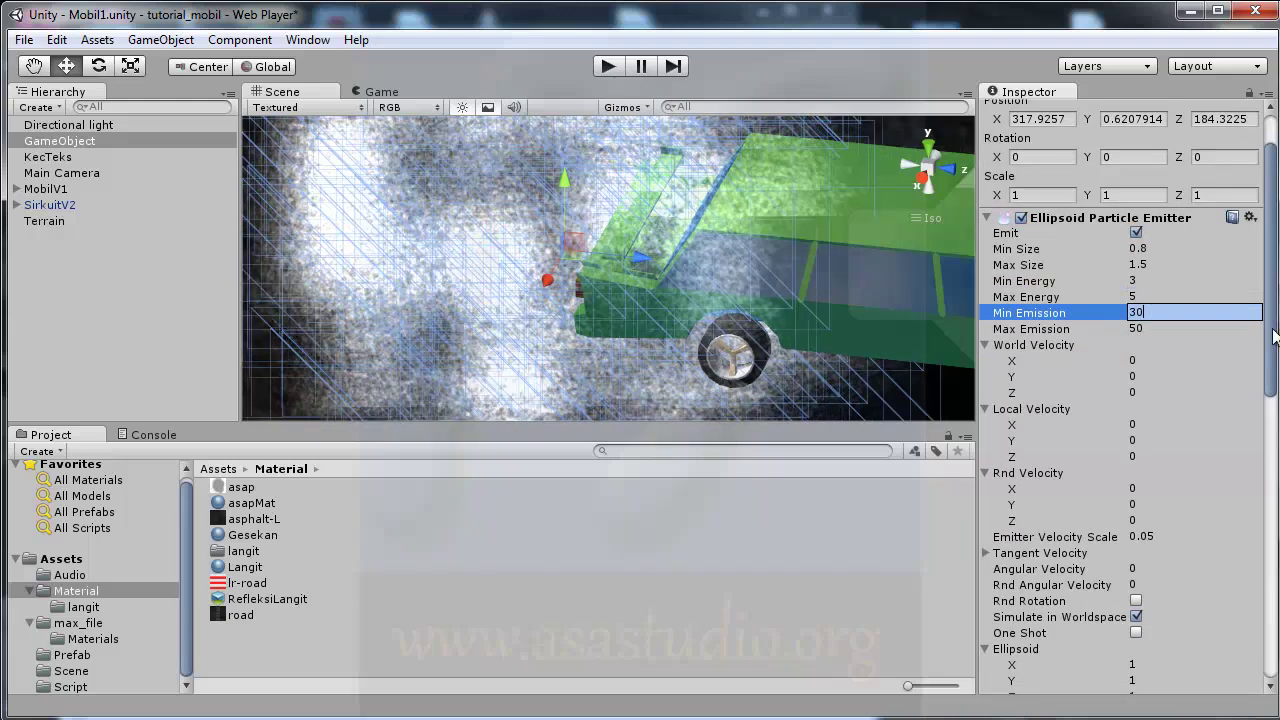
{"action": "left_click_drag", "start_coordinate": [1274, 337], "coordinate": [1274, 350]}
{"action": "scroll", "coordinate": [737, 321], "scroll_direction": "down", "scroll_amount": 1}
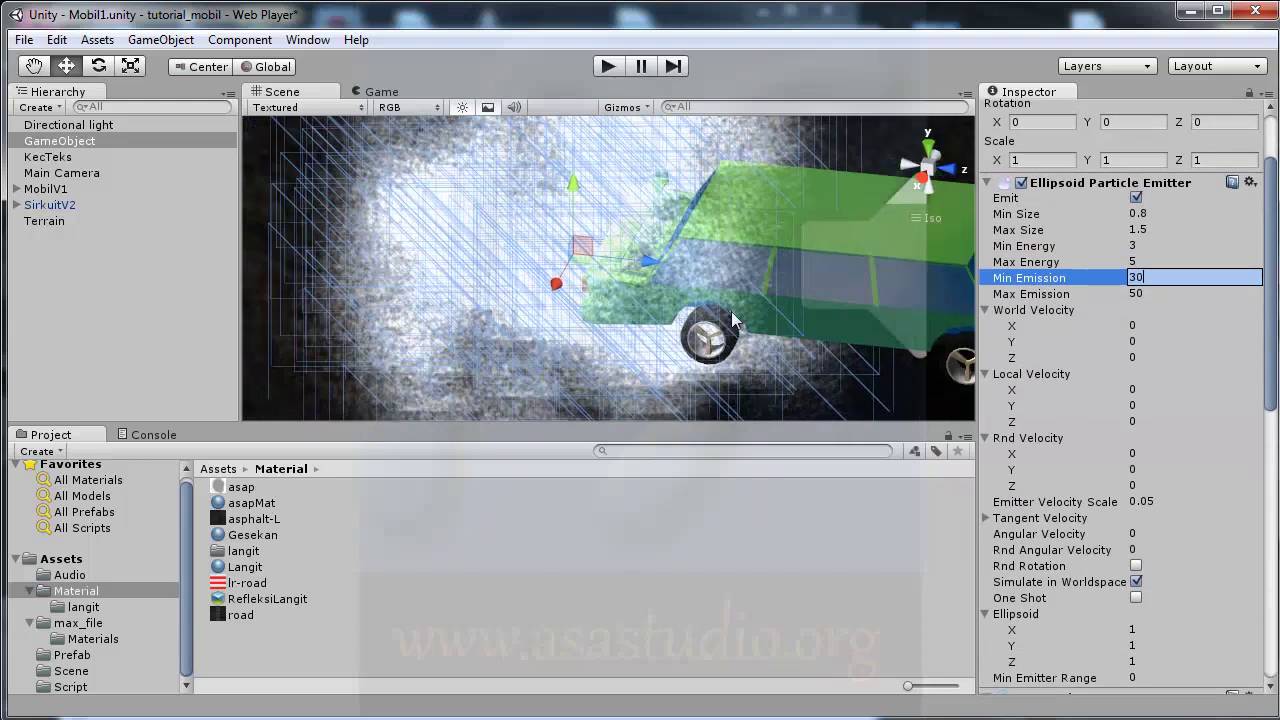
{"action": "scroll", "coordinate": [740, 322], "scroll_direction": "down", "scroll_amount": 1}
{"action": "scroll", "coordinate": [743, 323], "scroll_direction": "down", "scroll_amount": 1}
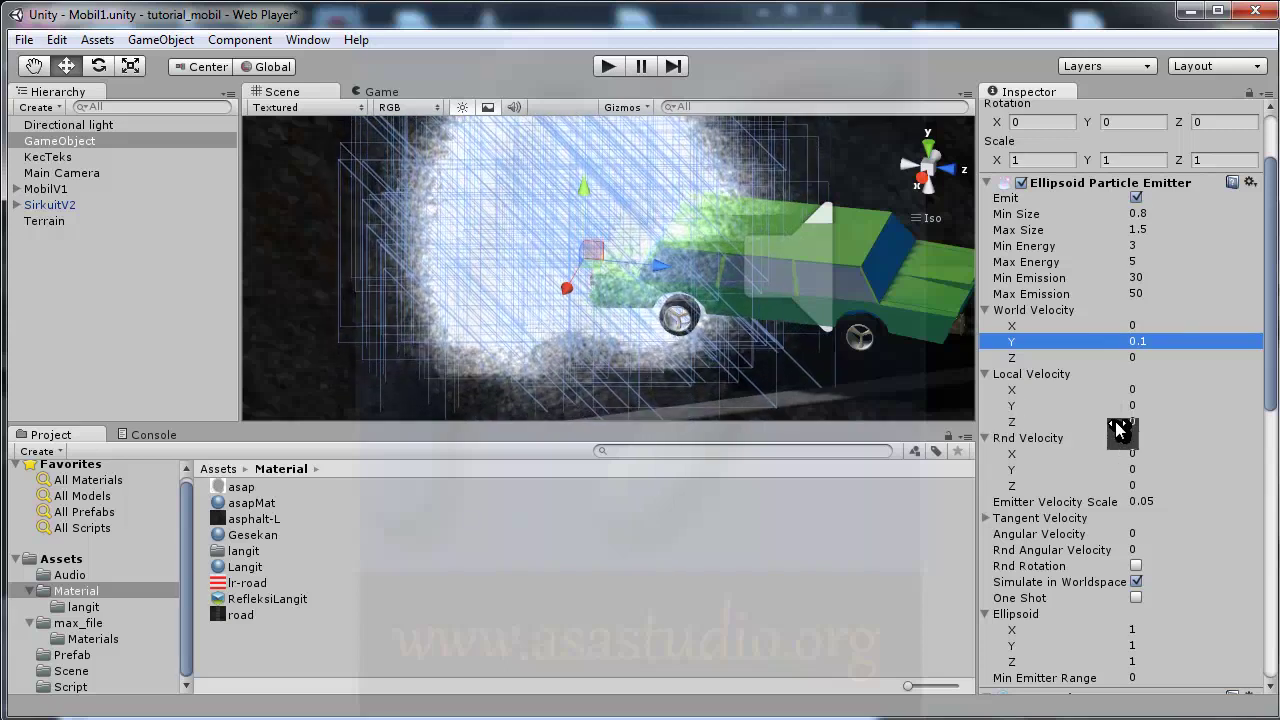
Step: Set the emitter's Local Velocity Z to -0.1, then move down to the Particle Animator
{"action": "left_click", "coordinate": [1148, 422]}
{"action": "type", "text": "-0.1"}
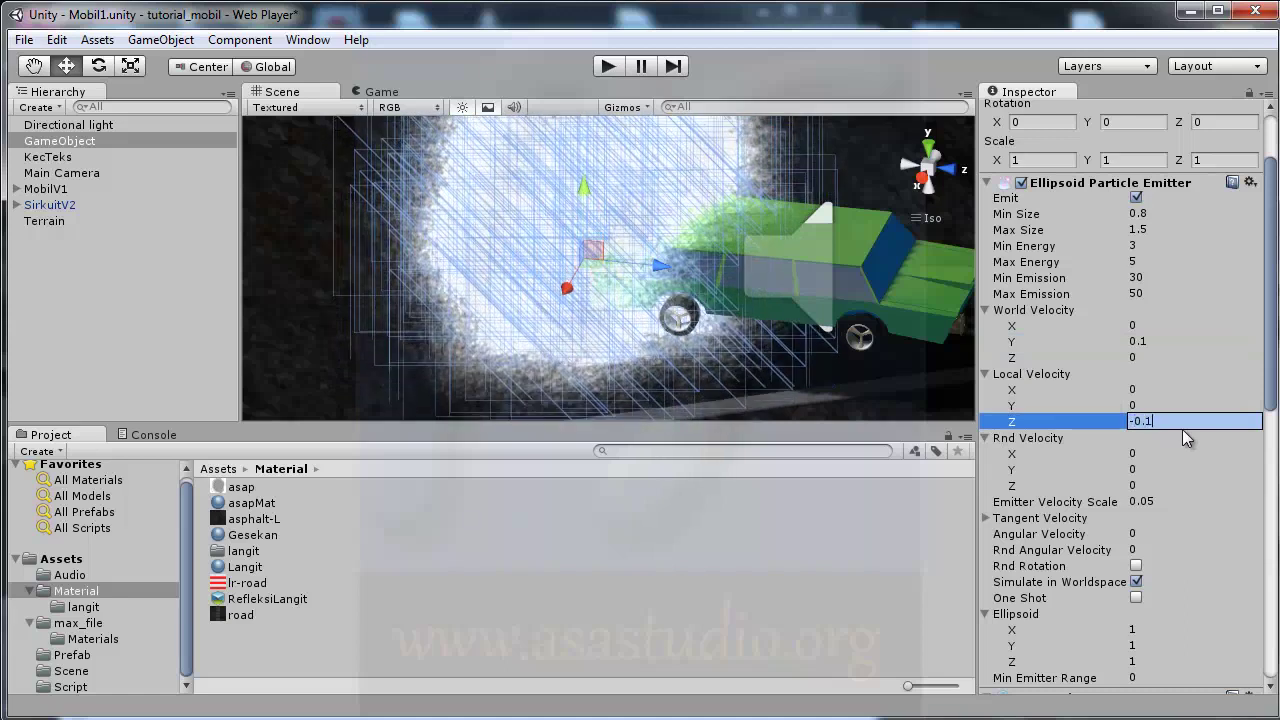
{"action": "key", "text": "Return"}
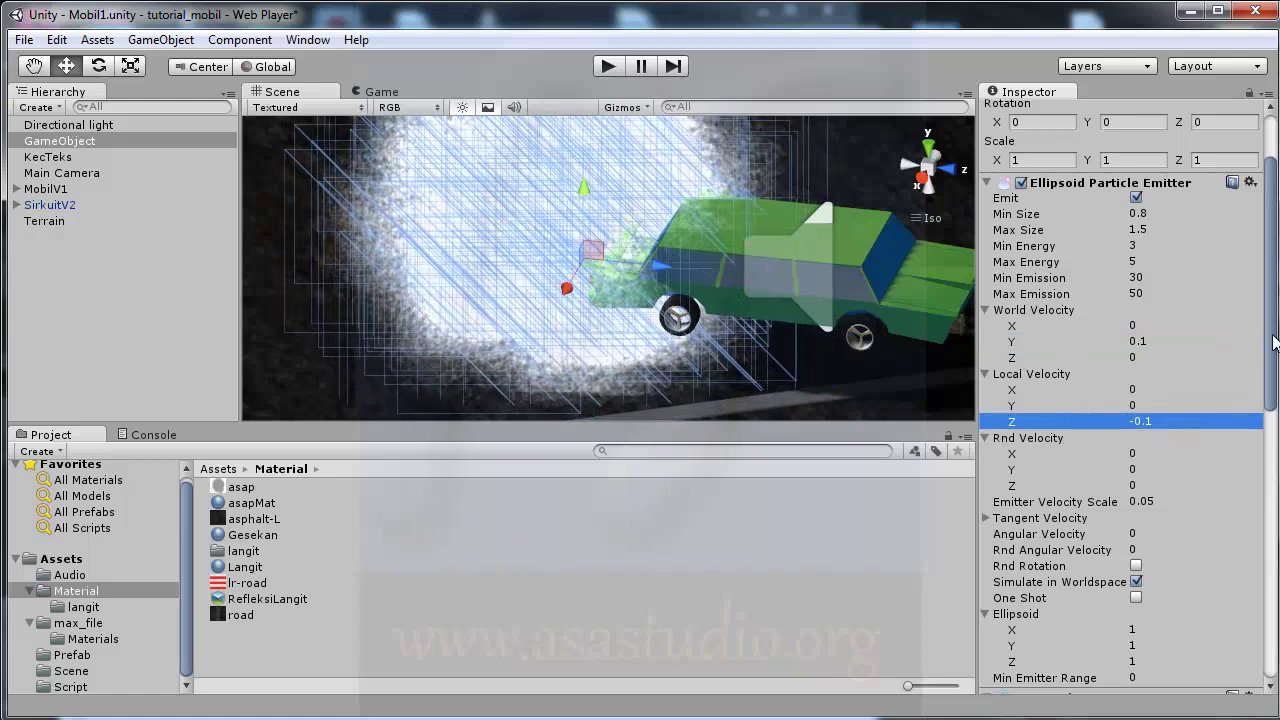
{"action": "left_click_drag", "start_coordinate": [1274, 342], "coordinate": [1276, 390]}
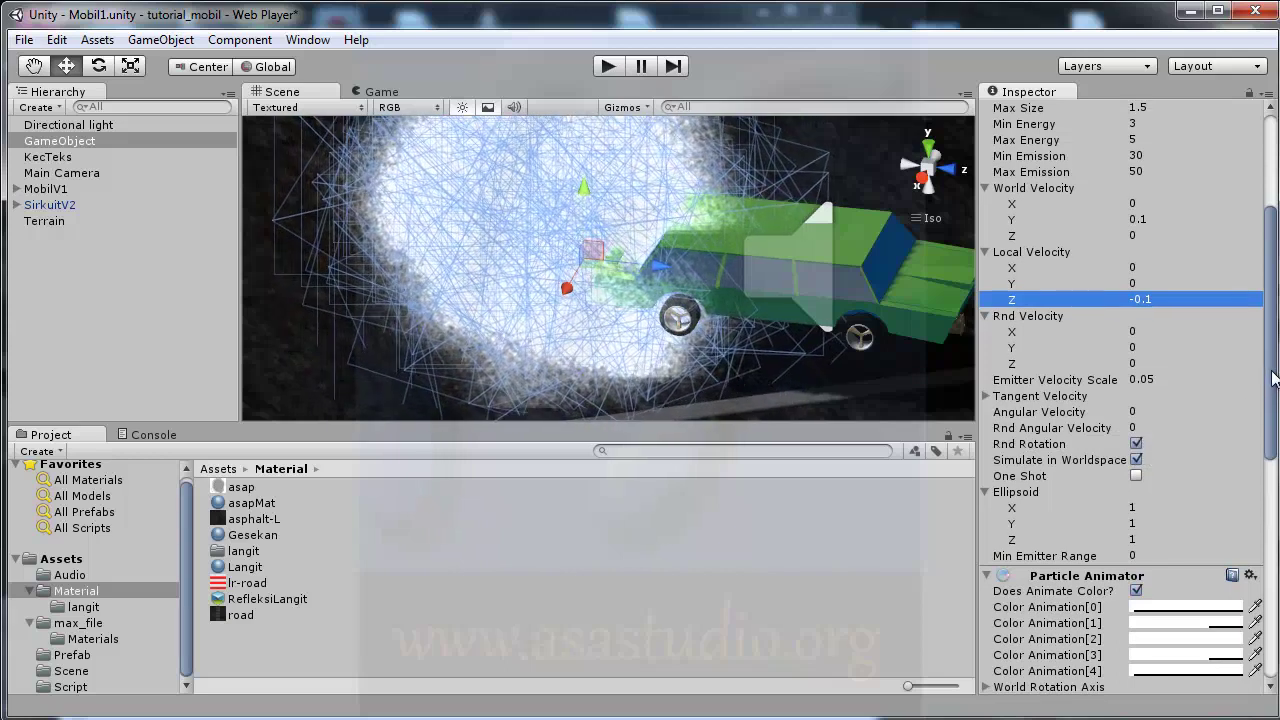
{"action": "left_click_drag", "start_coordinate": [1274, 378], "coordinate": [1277, 430]}
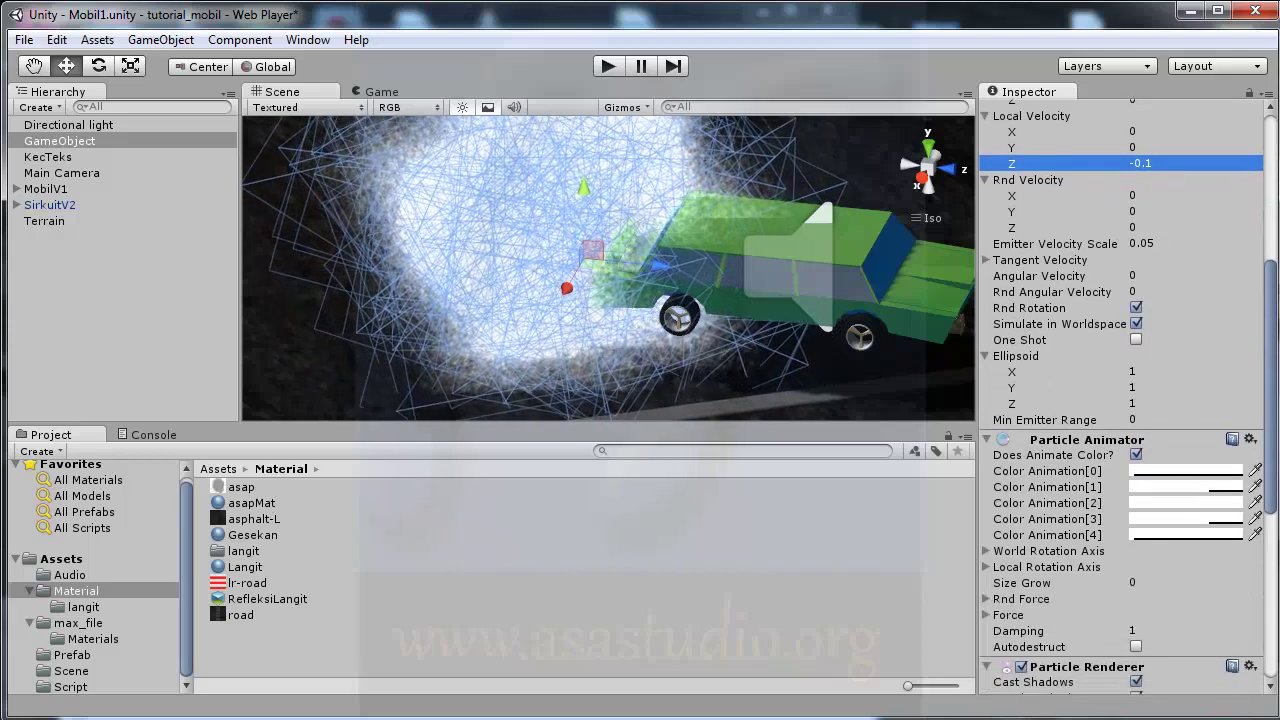
{"action": "scroll", "coordinate": [1120, 400], "scroll_direction": "down", "scroll_amount": 1}
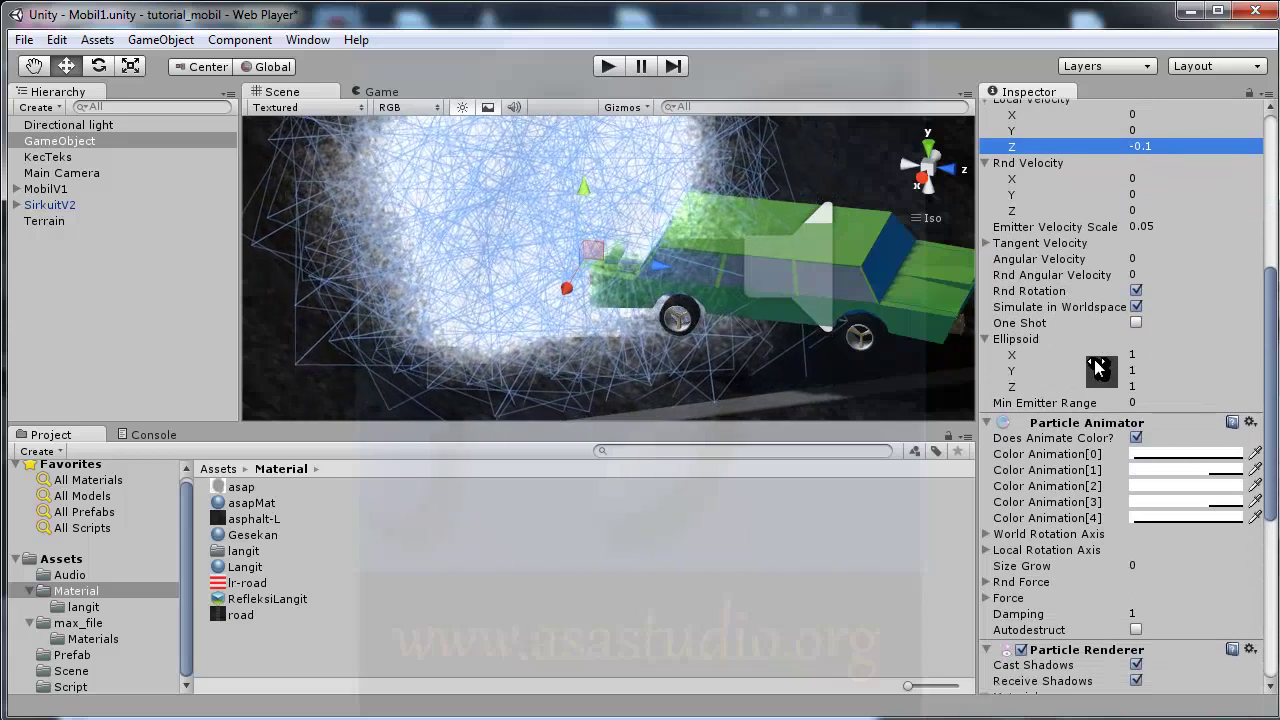
{"action": "left_click_drag", "start_coordinate": [1270, 394], "coordinate": [1276, 432]}
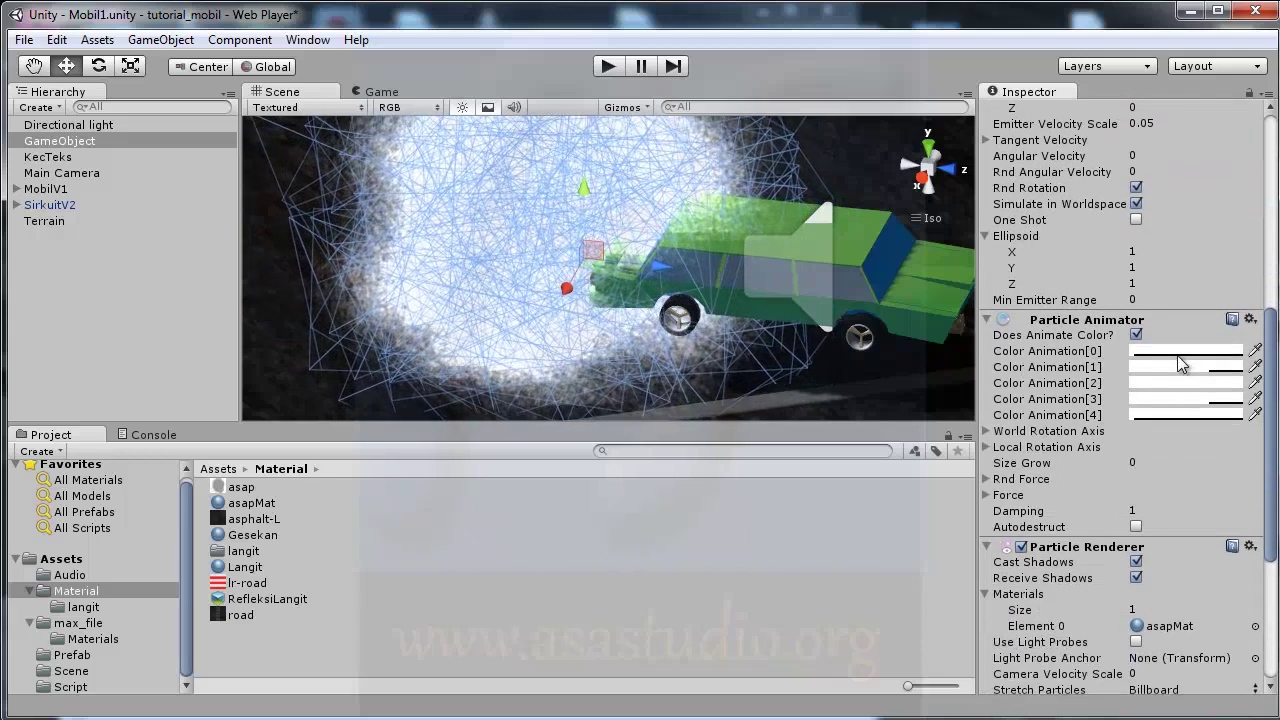
Step: Adjust the first Color Animation colour's alpha in the colour picker, bringing it down to 75
{"action": "left_click", "coordinate": [1187, 353]}
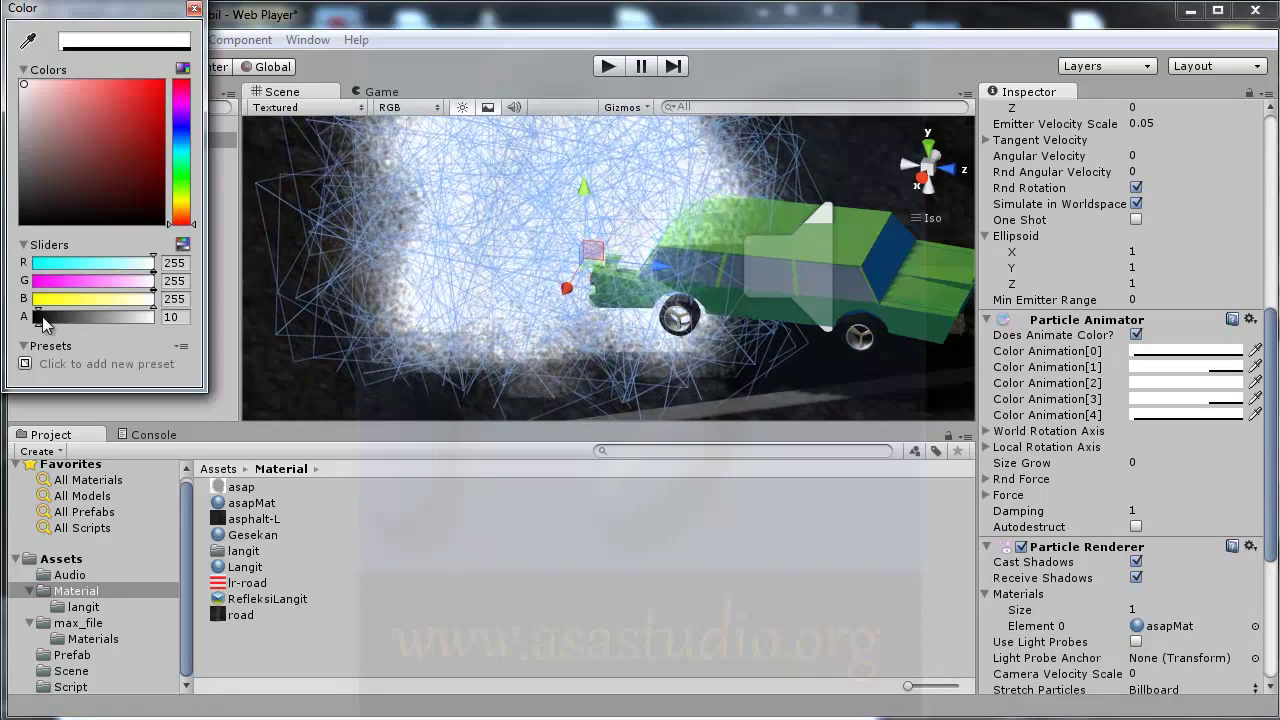
{"action": "left_click_drag", "start_coordinate": [43, 321], "coordinate": [129, 324]}
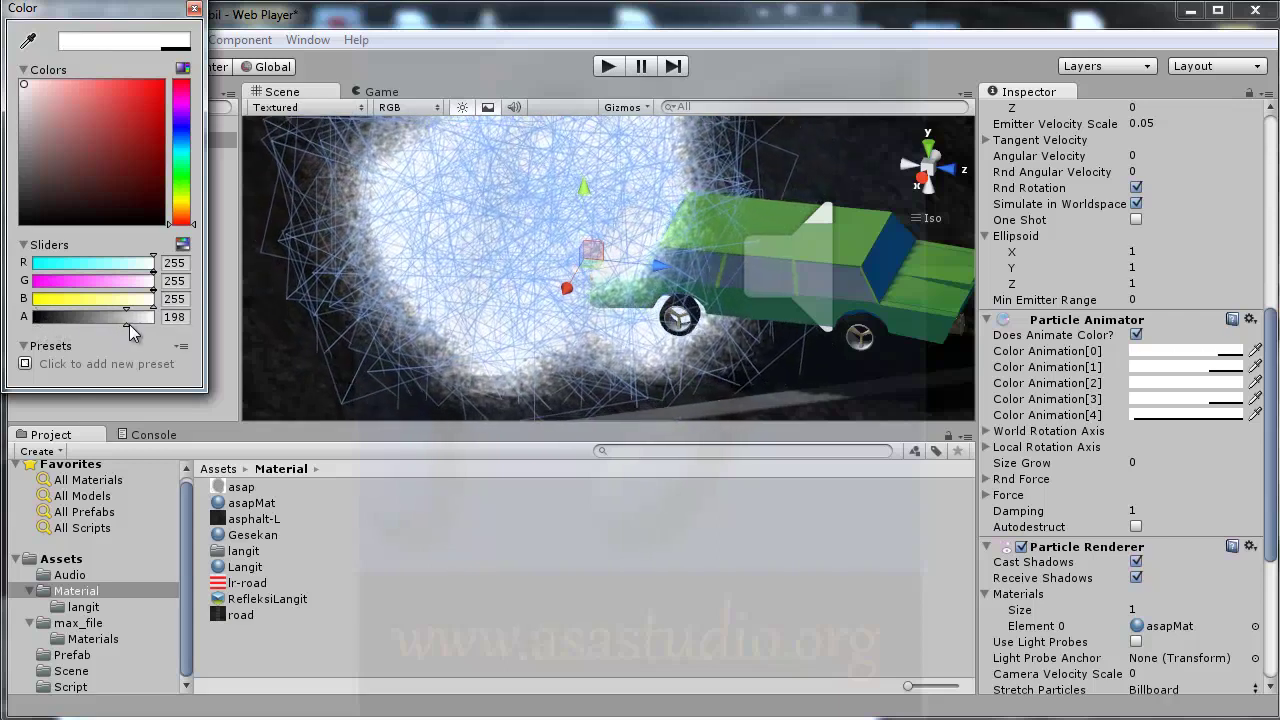
{"action": "left_click_drag", "start_coordinate": [126, 321], "coordinate": [111, 322]}
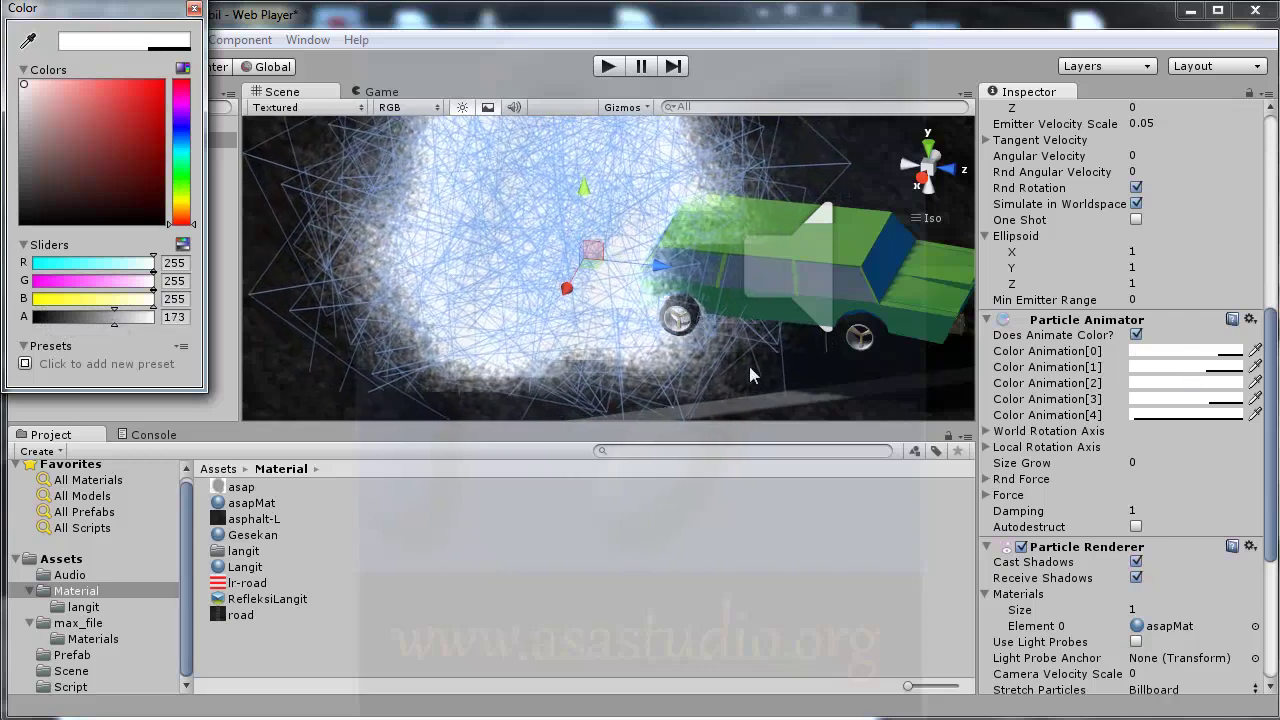
{"action": "mouse_move", "coordinate": [112, 324]}
{"action": "left_mouse_down"}
{"action": "mouse_move", "coordinate": [136, 325]}
{"action": "mouse_move", "coordinate": [98, 321]}
{"action": "left_mouse_up"}
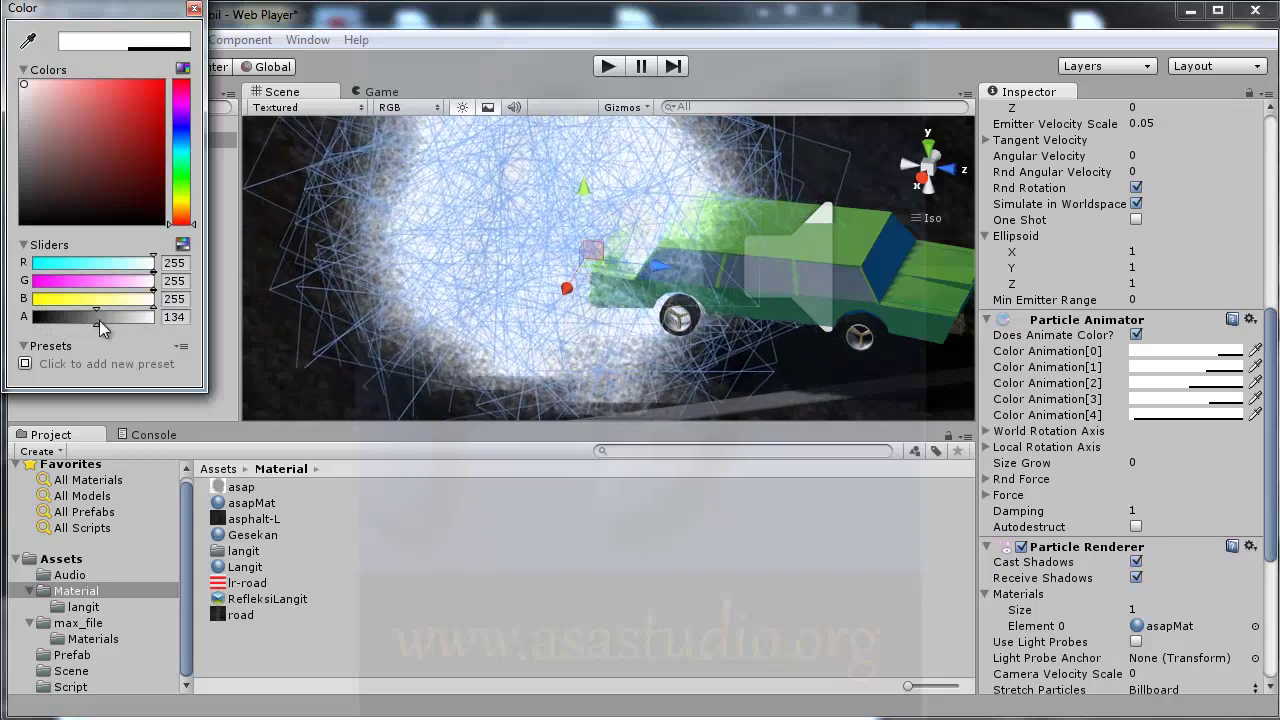
{"action": "mouse_move", "coordinate": [97, 318]}
{"action": "left_mouse_down"}
{"action": "mouse_move", "coordinate": [120, 318]}
{"action": "mouse_move", "coordinate": [71, 327]}
{"action": "left_mouse_up"}
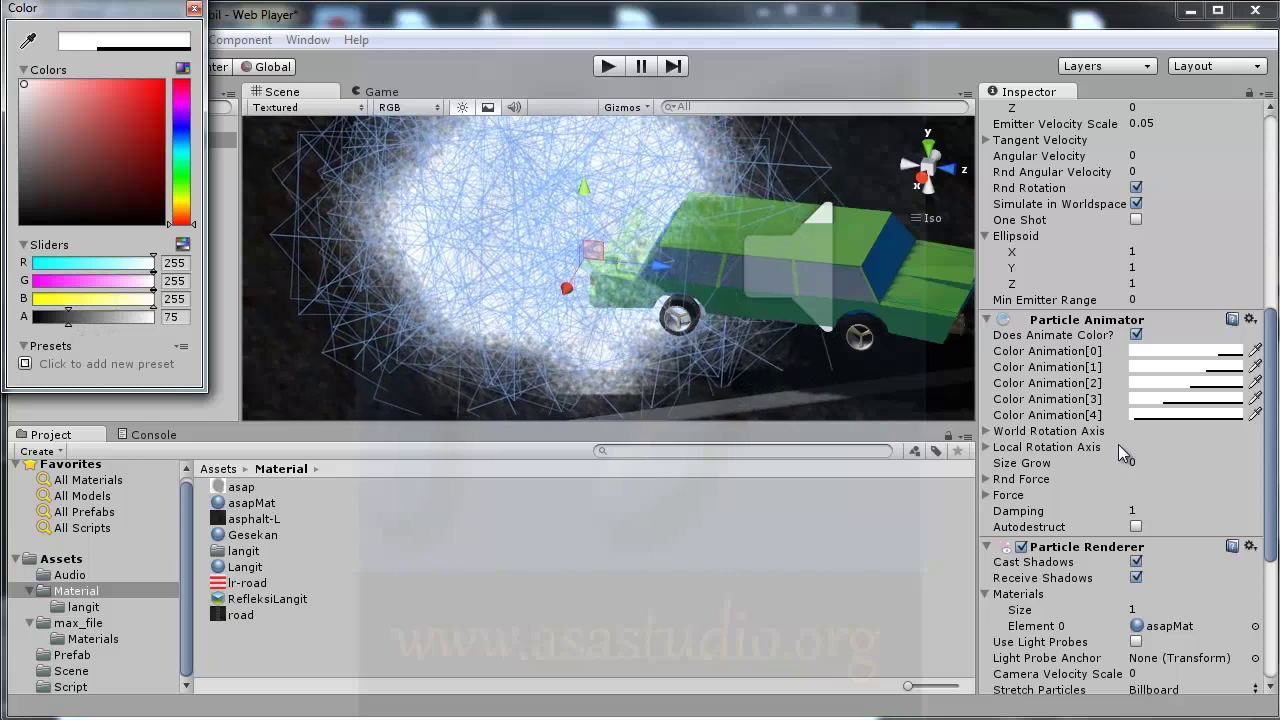
{"action": "left_click", "coordinate": [194, 8]}
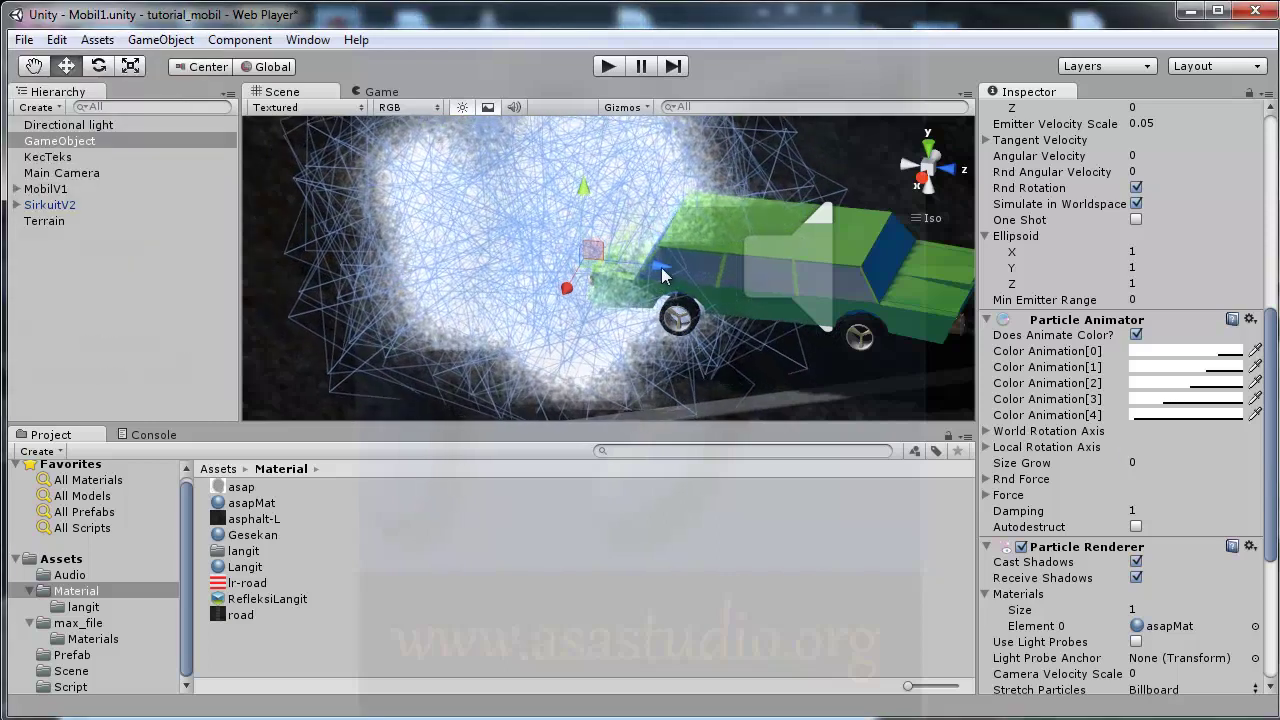
{"action": "left_click_drag", "start_coordinate": [1270, 450], "coordinate": [1270, 545]}
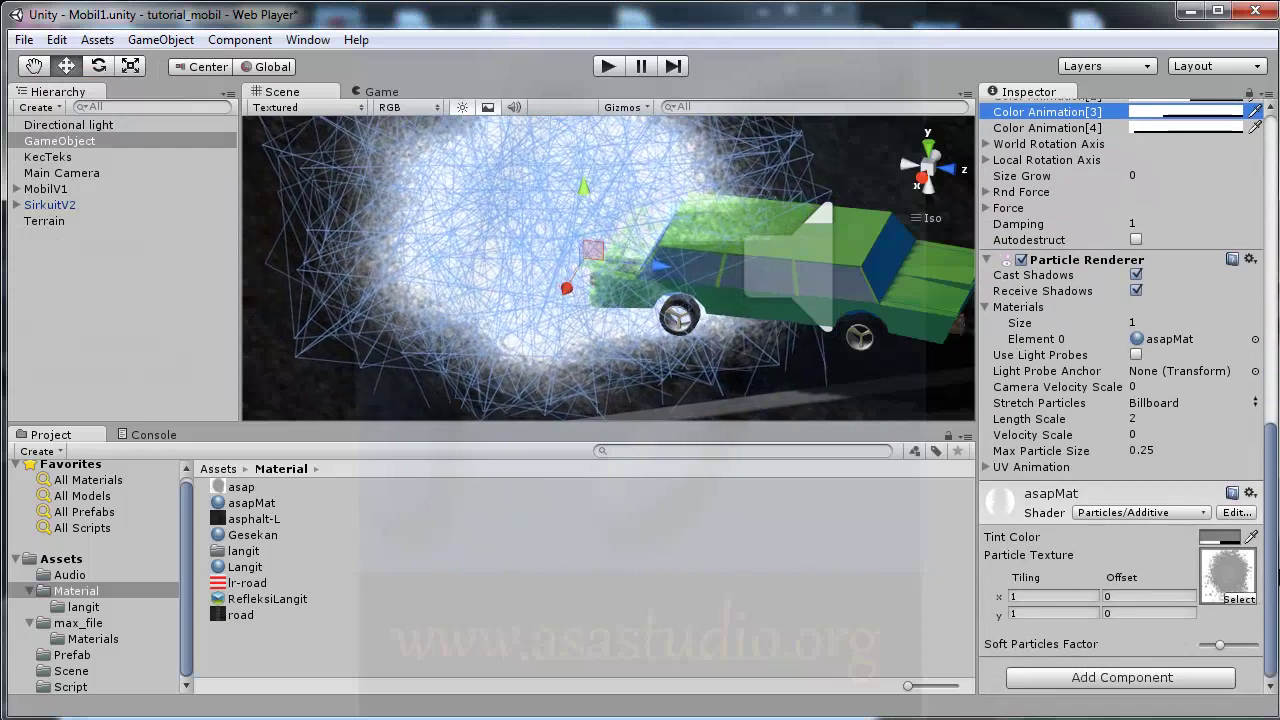
{"action": "scroll", "coordinate": [1120, 300], "scroll_direction": "up", "scroll_amount": 2}
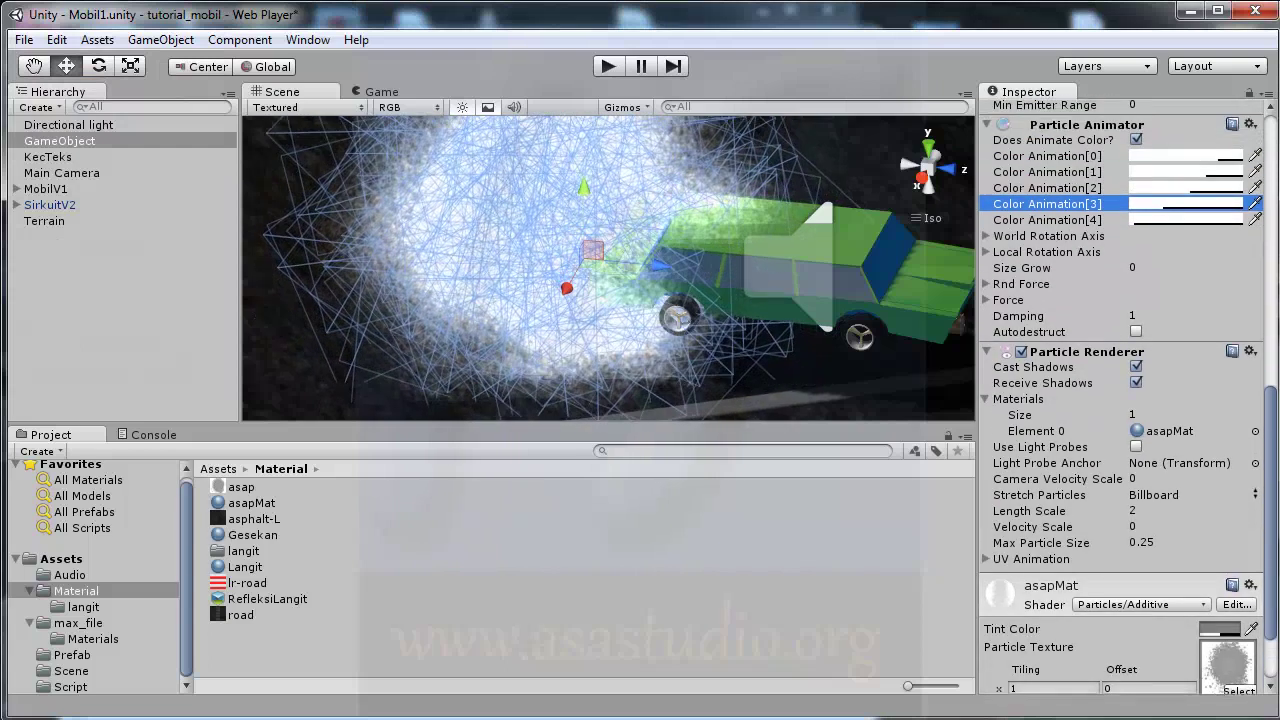
{"action": "scroll", "coordinate": [1120, 400], "scroll_direction": "up", "scroll_amount": 6}
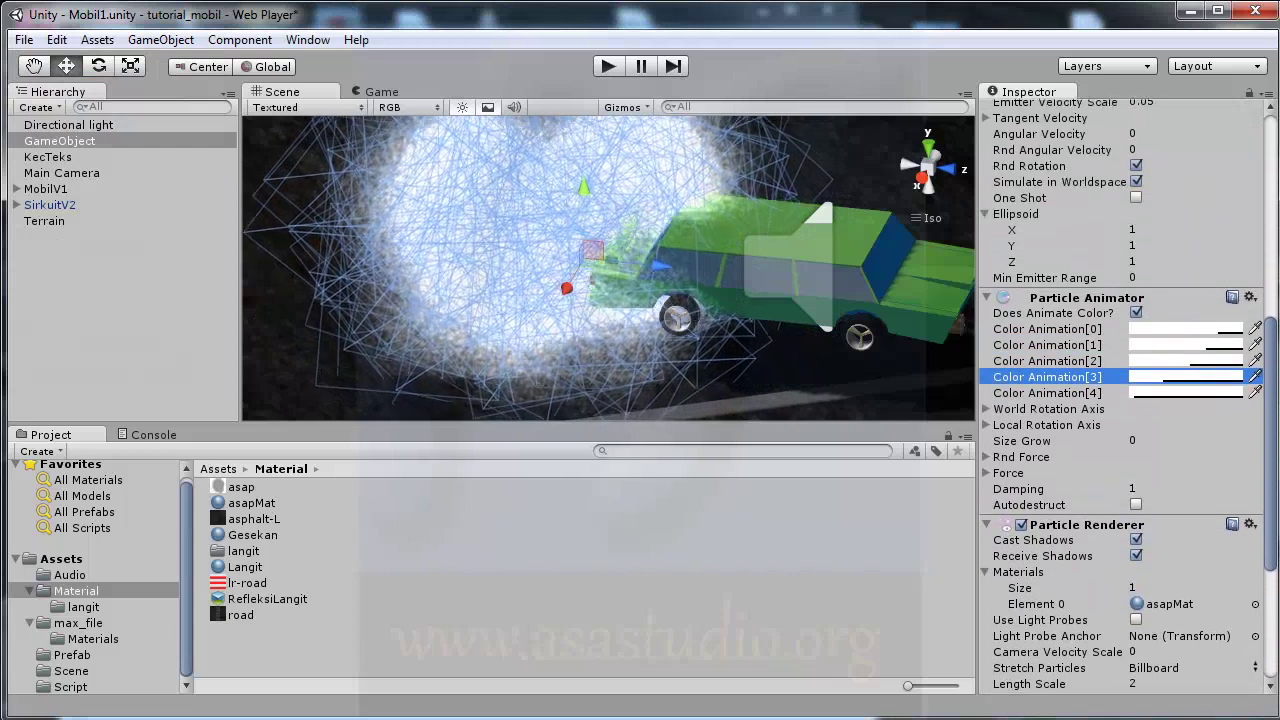
{"action": "scroll", "coordinate": [1120, 400], "scroll_direction": "up", "scroll_amount": 1}
{"action": "scroll", "coordinate": [1120, 400], "scroll_direction": "up", "scroll_amount": 3}
{"action": "scroll", "coordinate": [1120, 400], "scroll_direction": "up", "scroll_amount": 9}
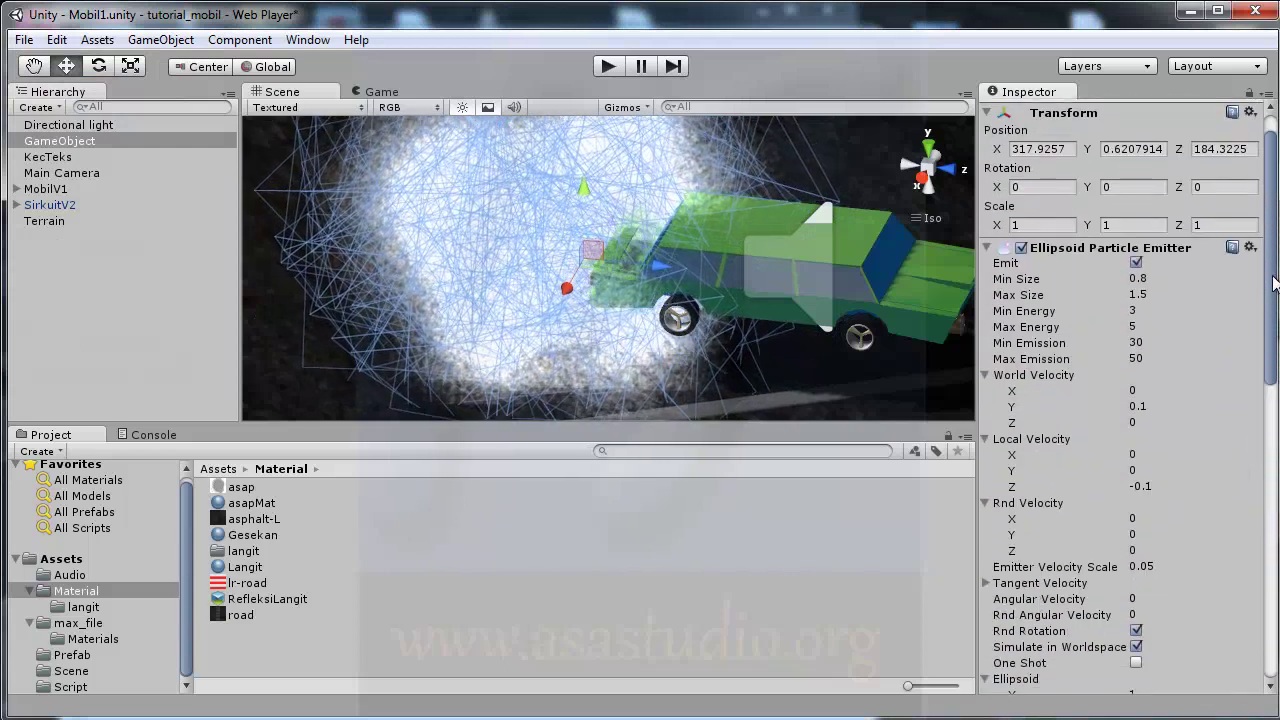
{"action": "scroll", "coordinate": [1120, 400], "scroll_direction": "up", "scroll_amount": 1}
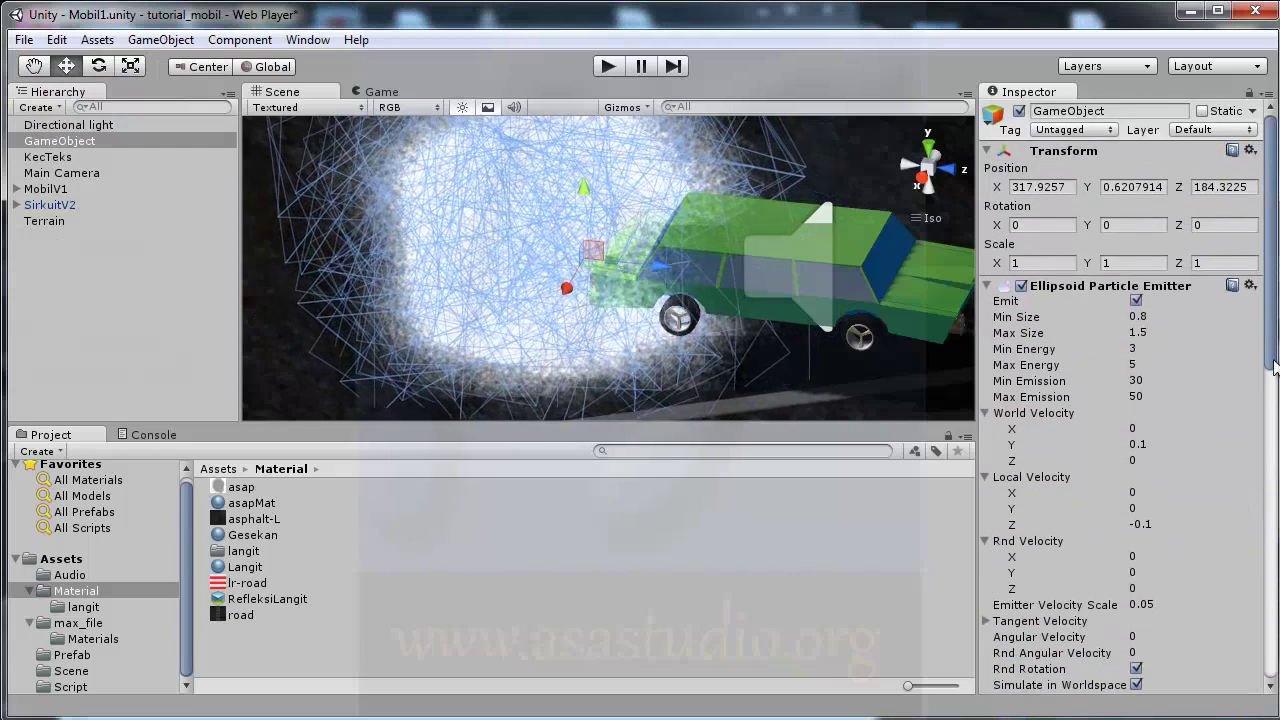
{"action": "left_click_drag", "start_coordinate": [1274, 316], "coordinate": [1274, 350]}
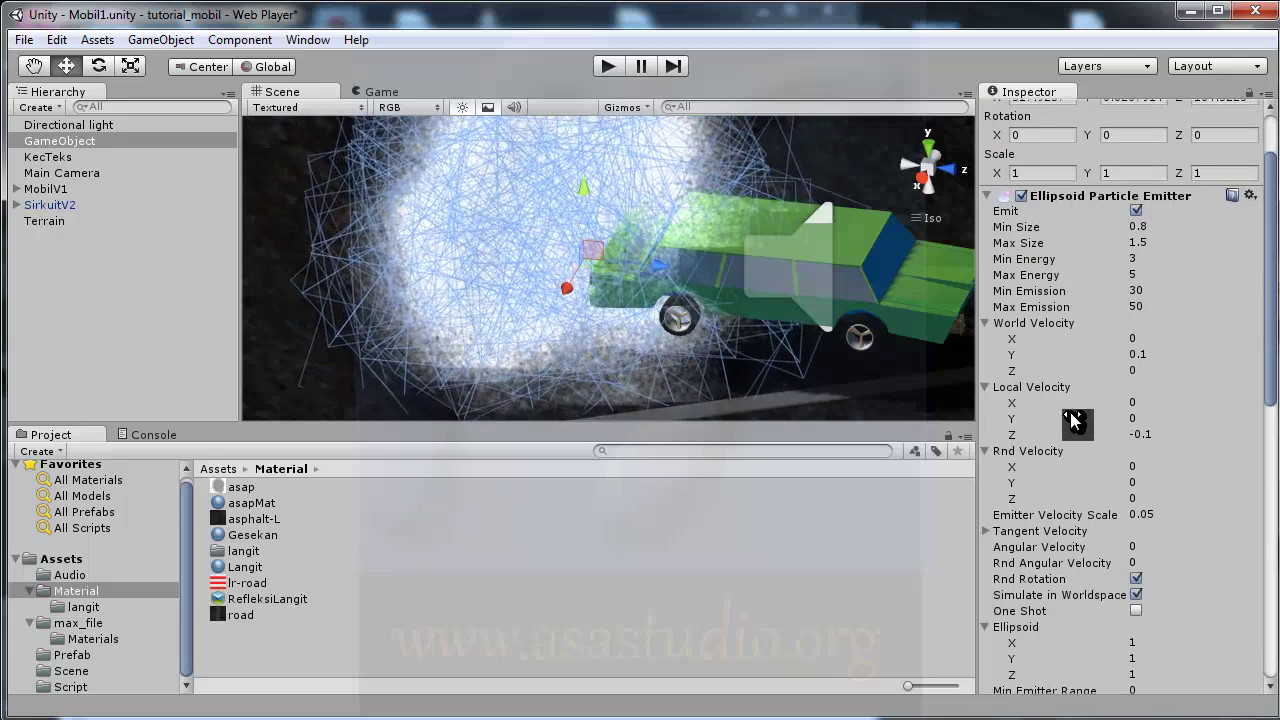
{"action": "mouse_move", "coordinate": [1270, 249]}
{"action": "left_mouse_down"}
{"action": "mouse_move", "coordinate": [1265, 192]}
{"action": "mouse_move", "coordinate": [1272, 228]}
{"action": "left_mouse_up"}
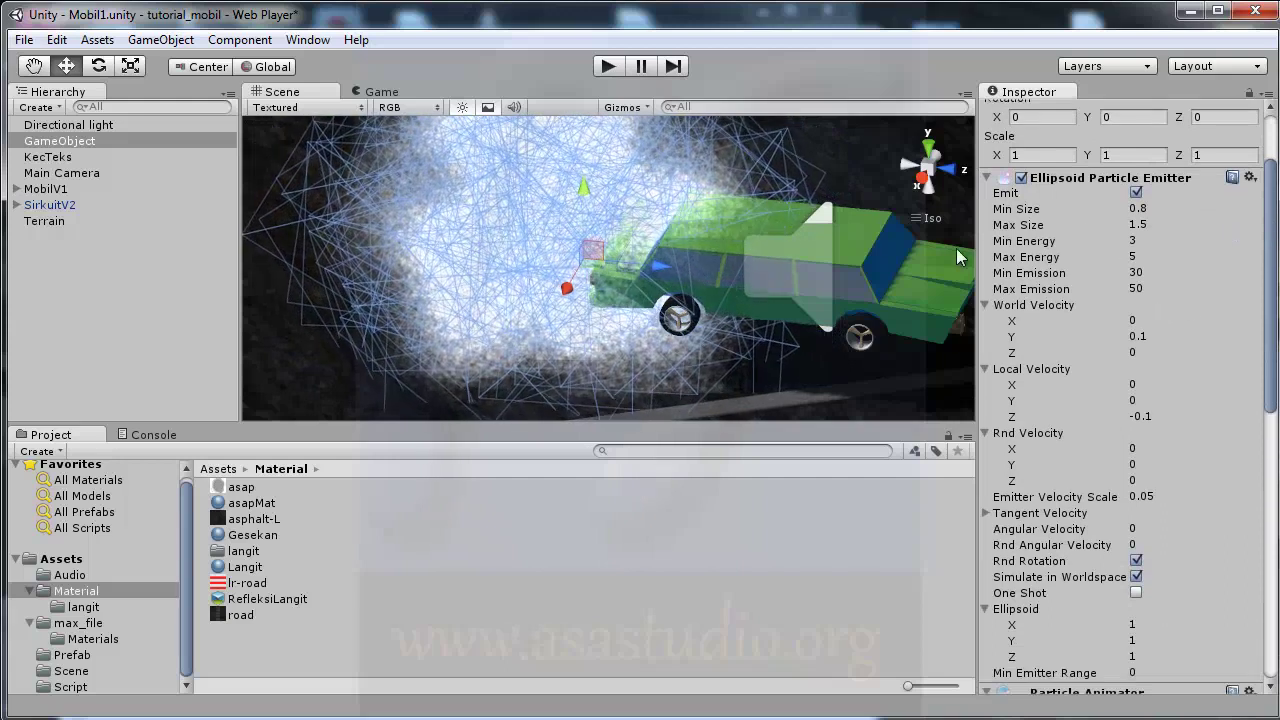
{"action": "left_click_drag", "start_coordinate": [1272, 331], "coordinate": [1272, 360]}
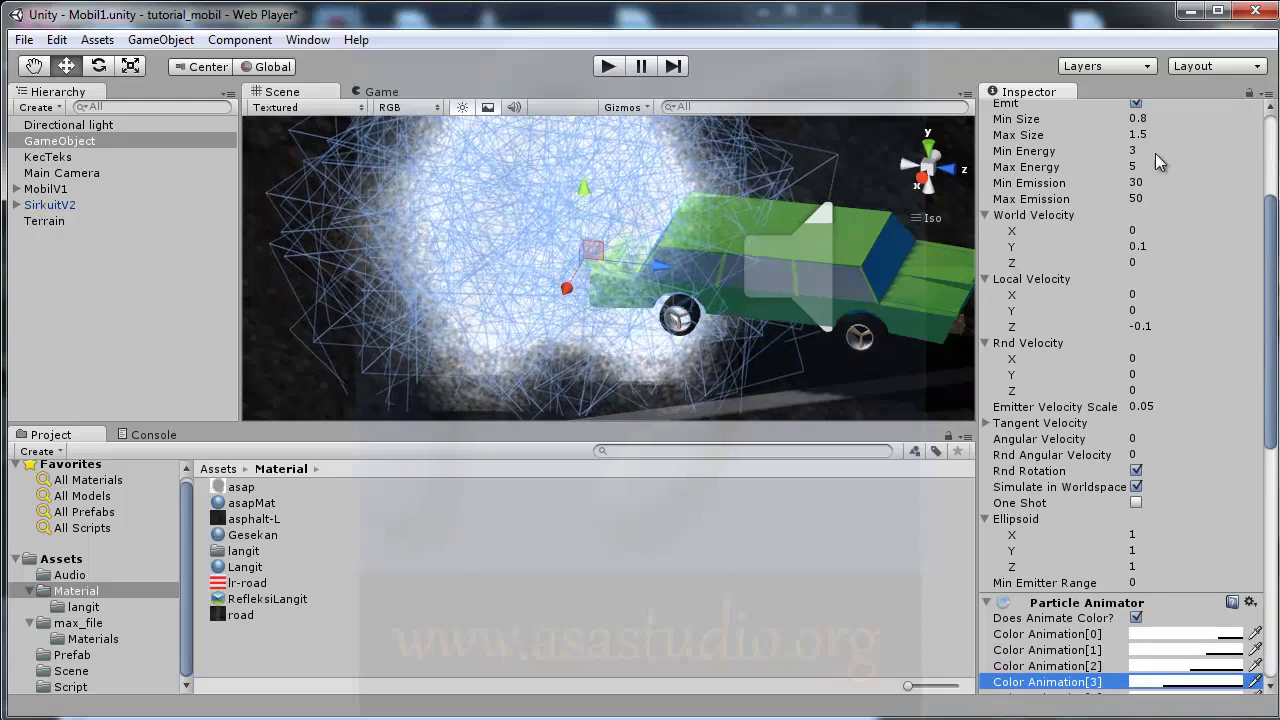
{"action": "left_click_drag", "start_coordinate": [1276, 289], "coordinate": [1276, 529]}
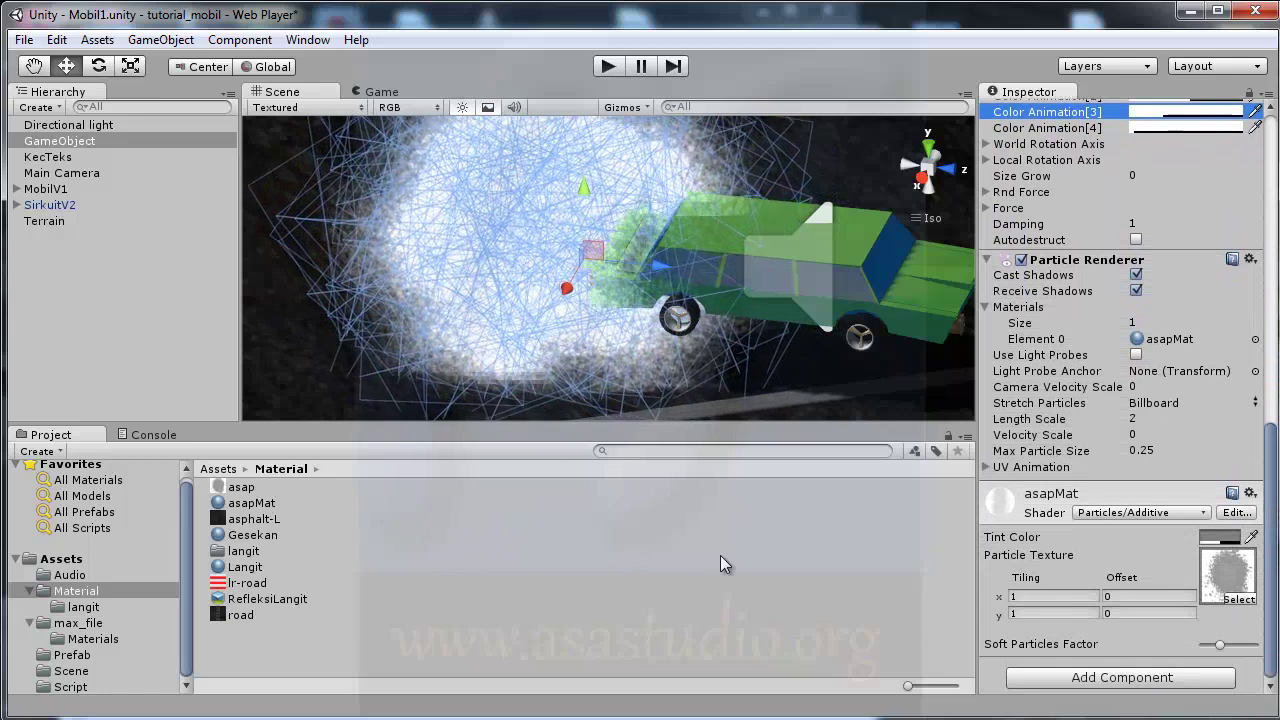